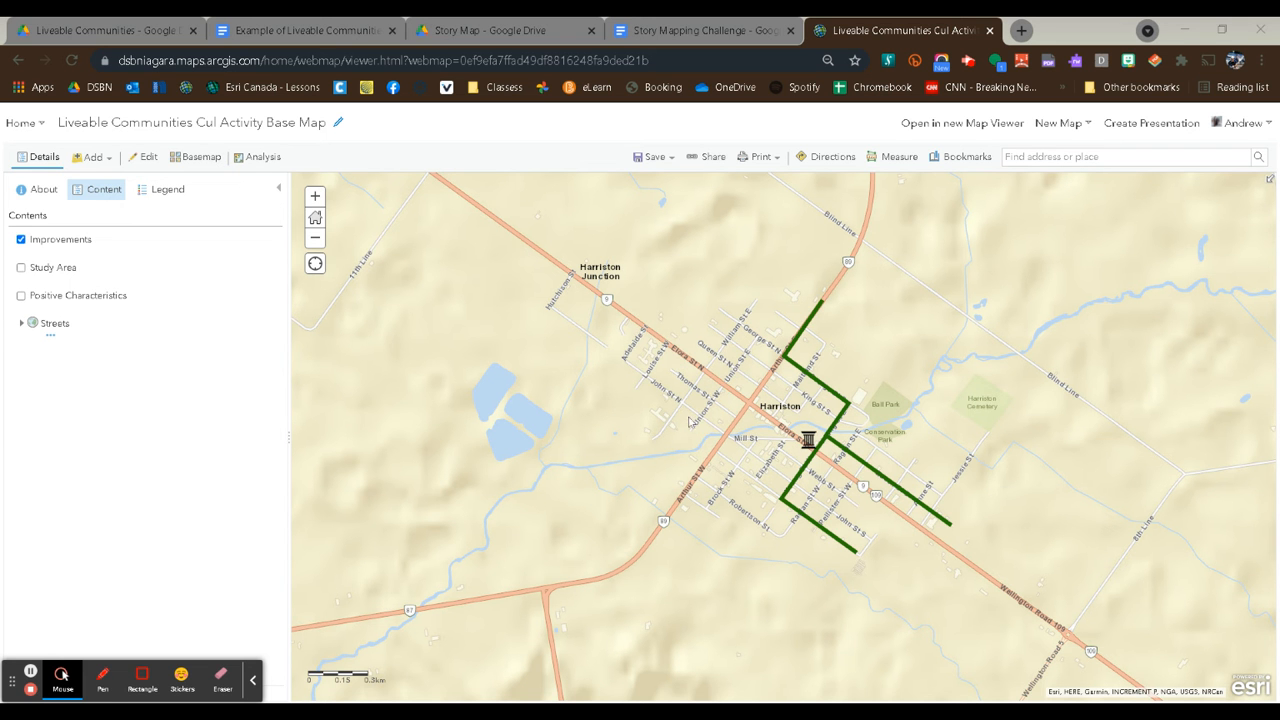
# Leave the web map for the ArcGIS Online home page, open ArcGIS StoryMaps, and start a new story from scratch.
pyautogui.click(30, 127)
pyautogui.click(25, 148)
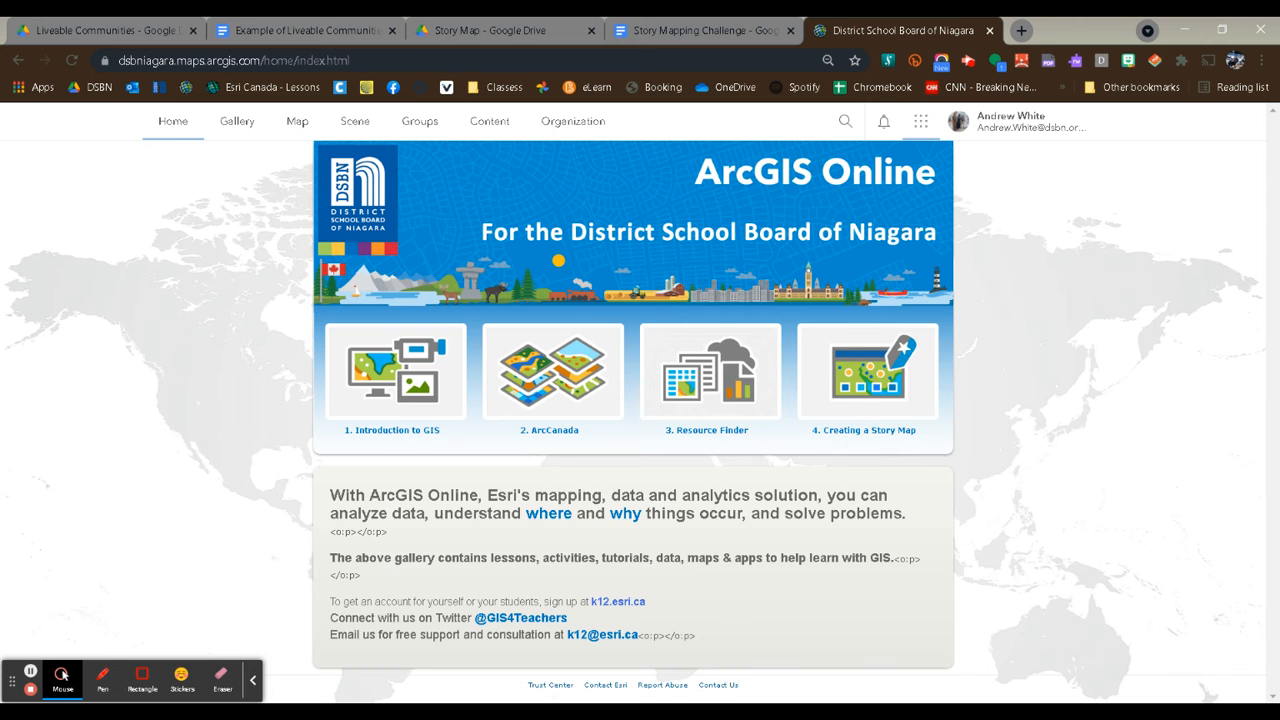
pyautogui.click(921, 126)
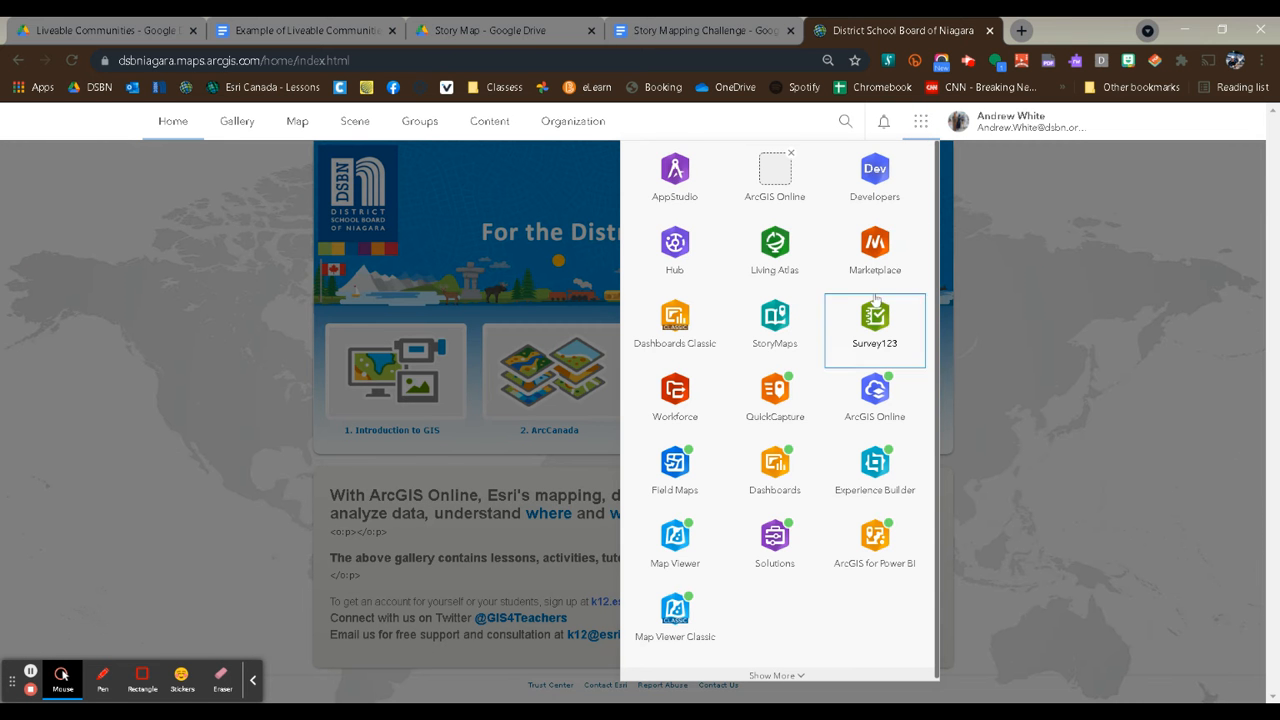
pyautogui.click(777, 326)
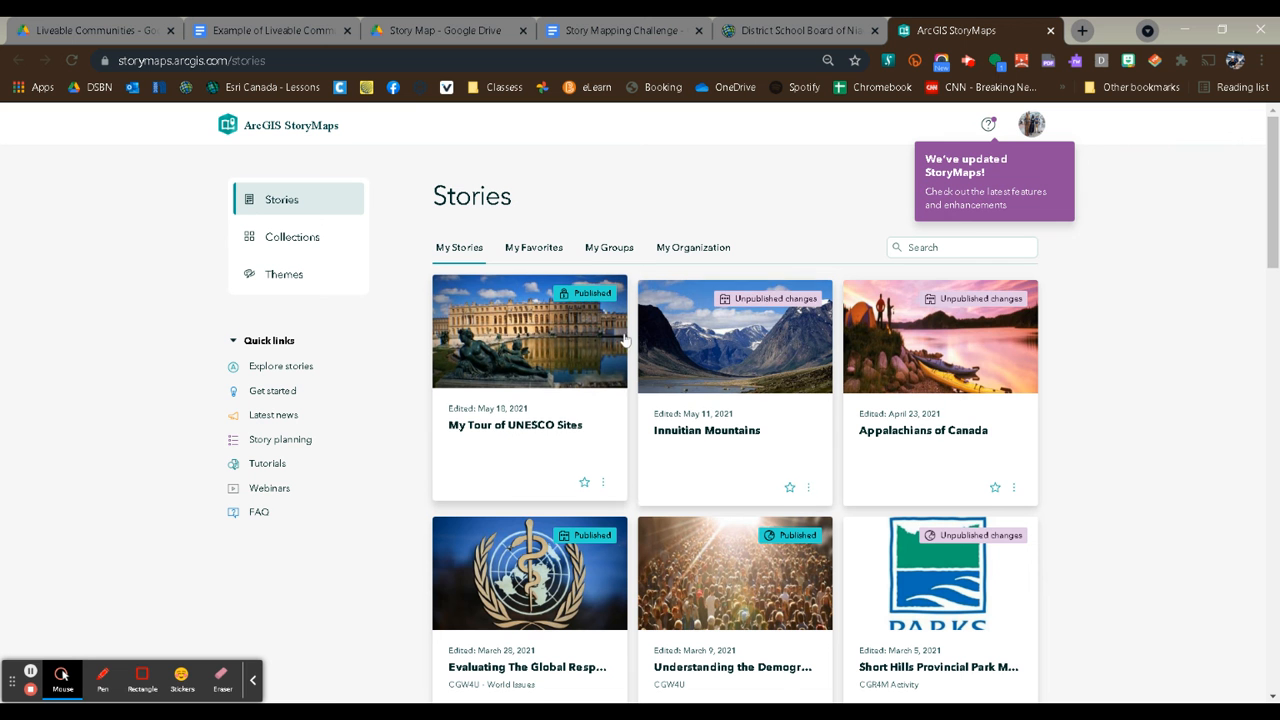
pyautogui.click(1146, 211)
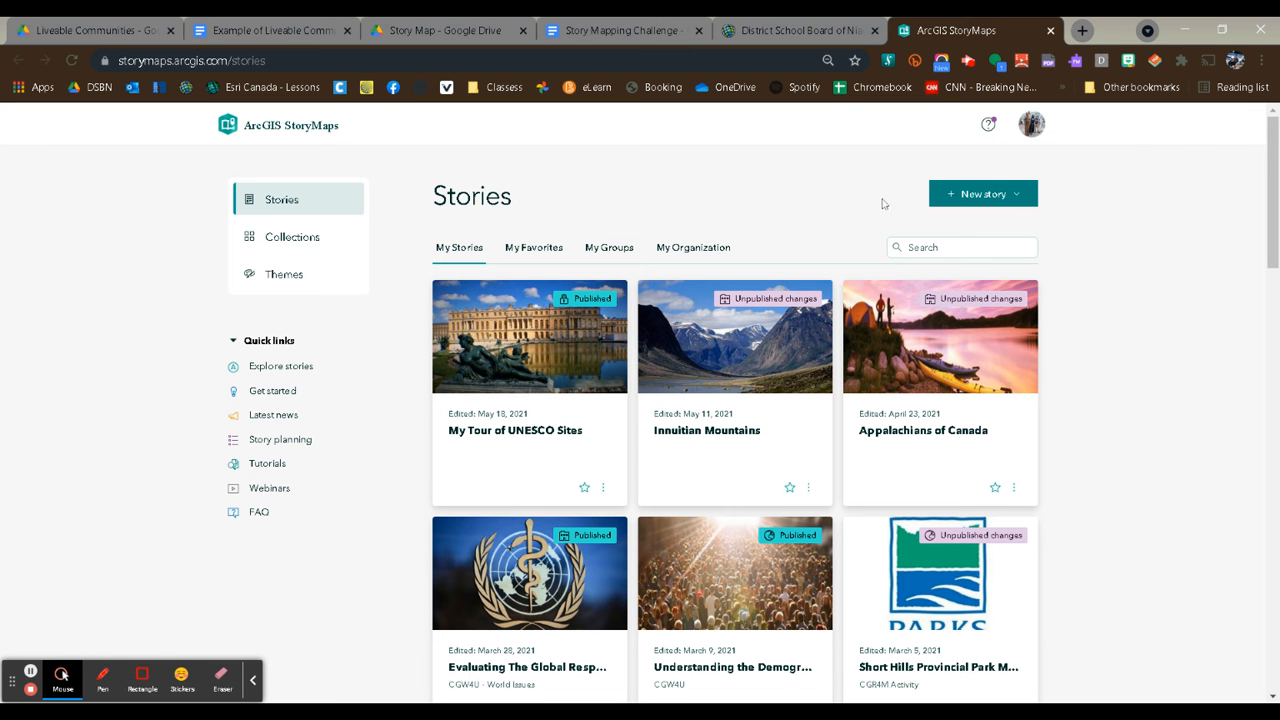
pyautogui.click(982, 197)
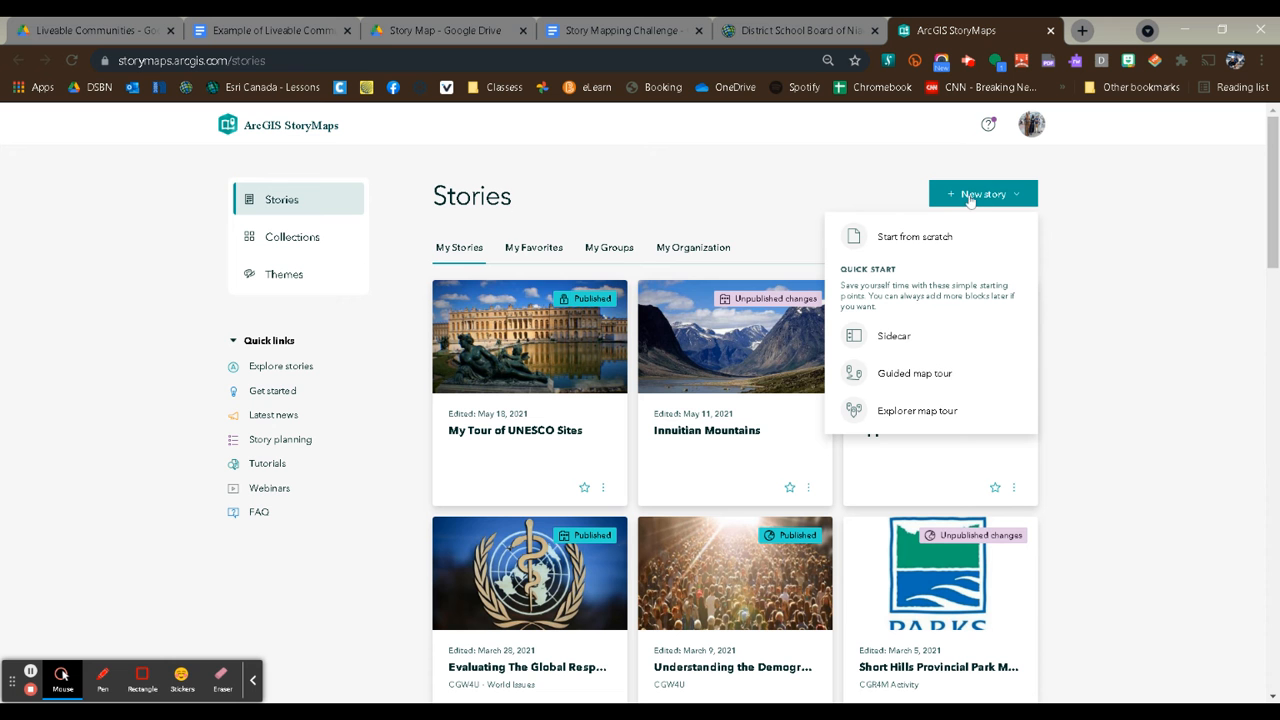
pyautogui.click(928, 244)
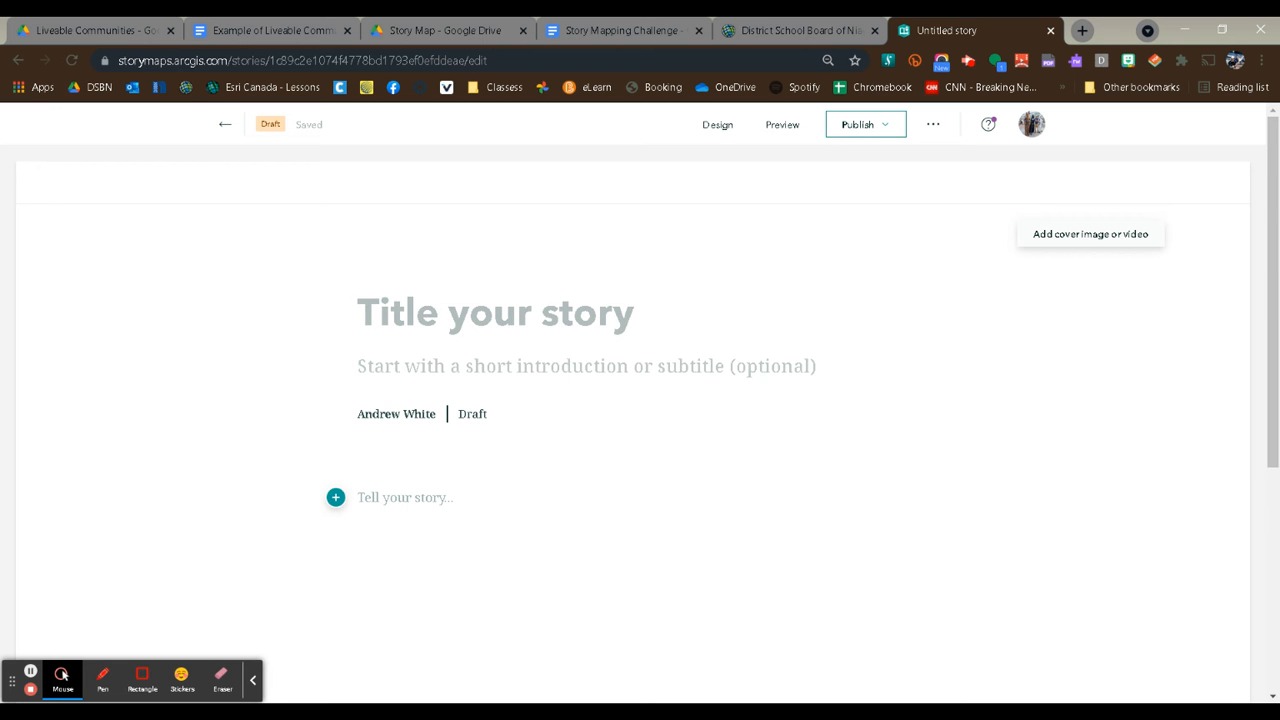
# Title the story "Appropriate Title" and enter "CGC1D" as its subtitle.
pyautogui.write('A')
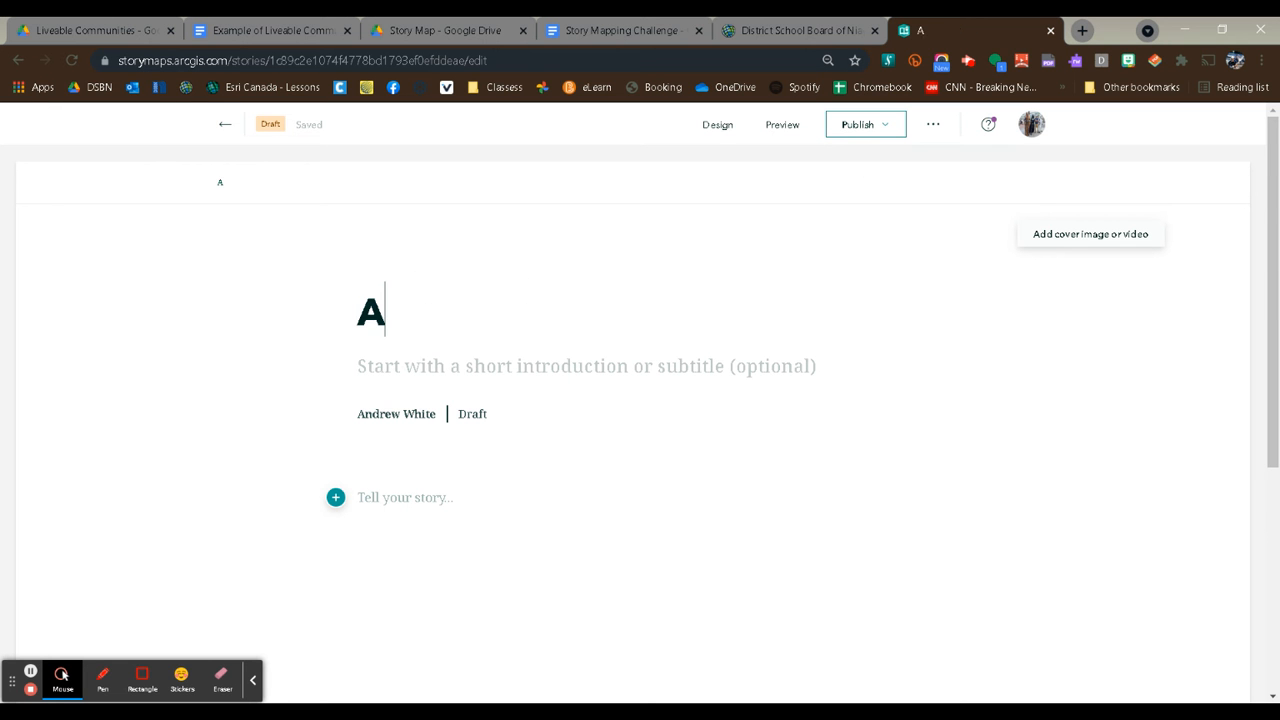
pyautogui.write('ppropriate Til')
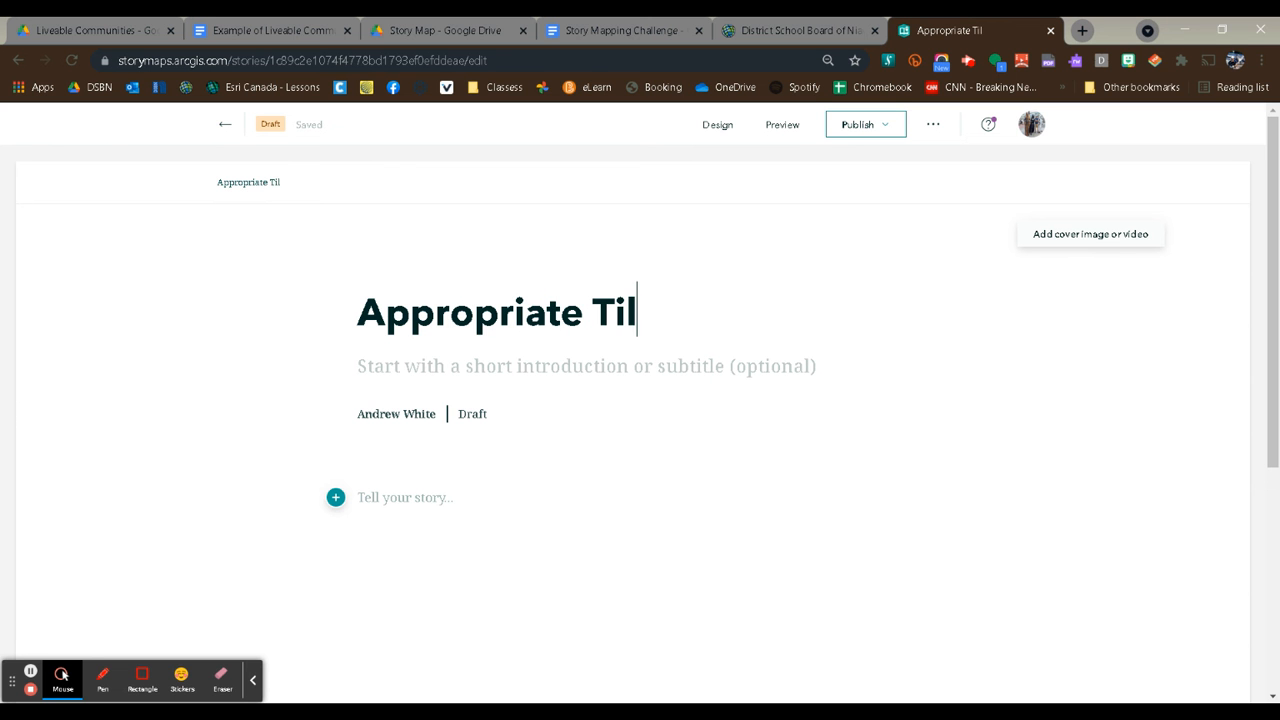
pyautogui.press('BackSpace')
pyautogui.write('tle')
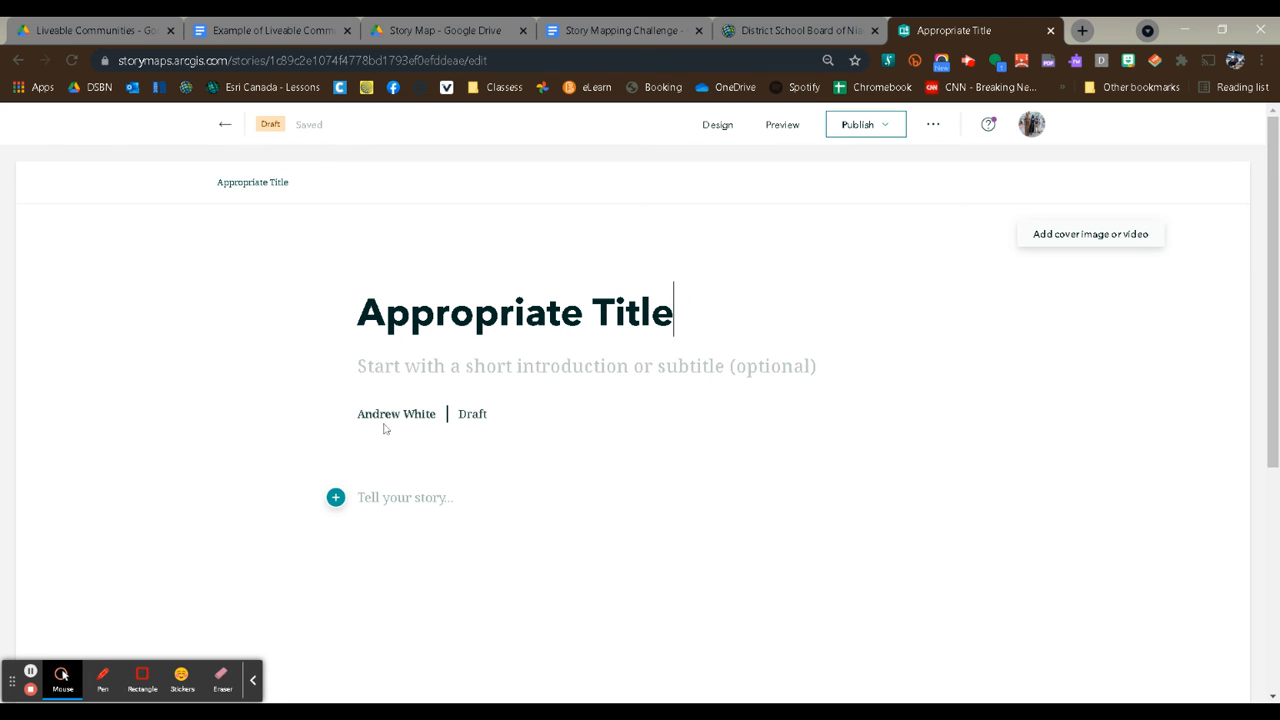
pyautogui.click(504, 369)
pyautogui.write('CGC1')
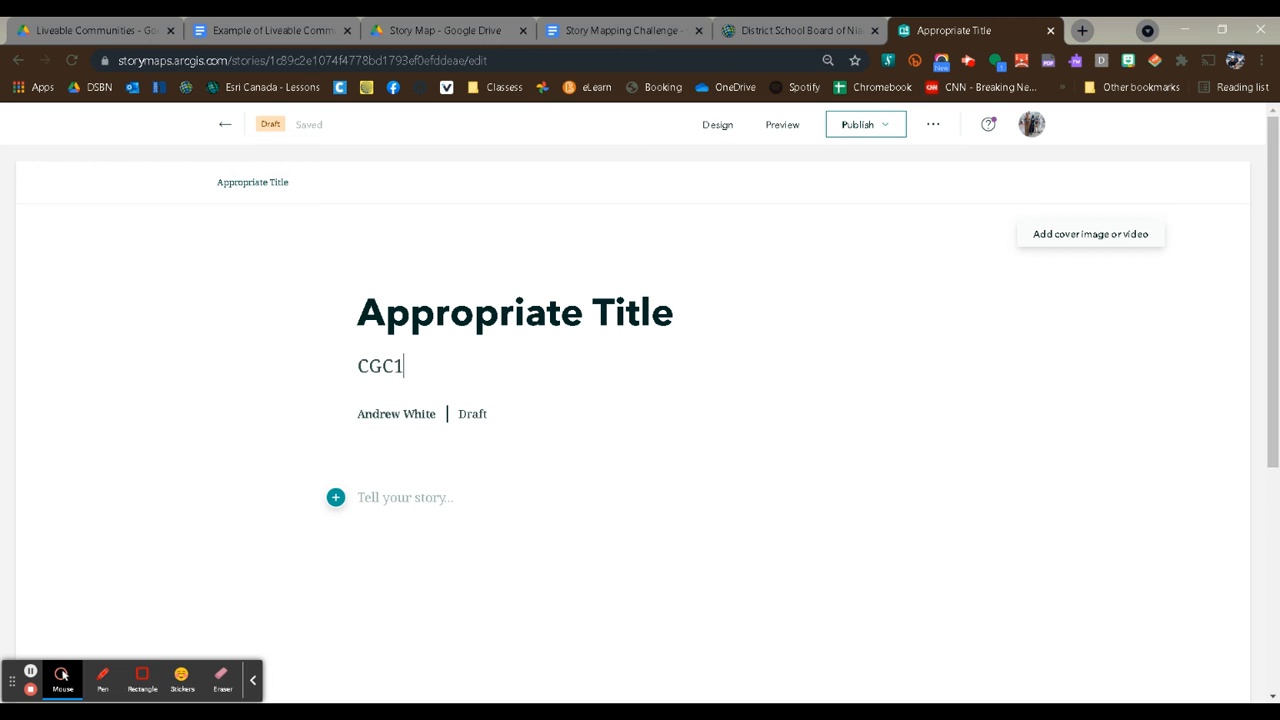
pyautogui.write('D')
# Add a text block reading "Introduction" at the start of the story body and format it as a Heading.
pyautogui.scroll(-1, 640, 400)
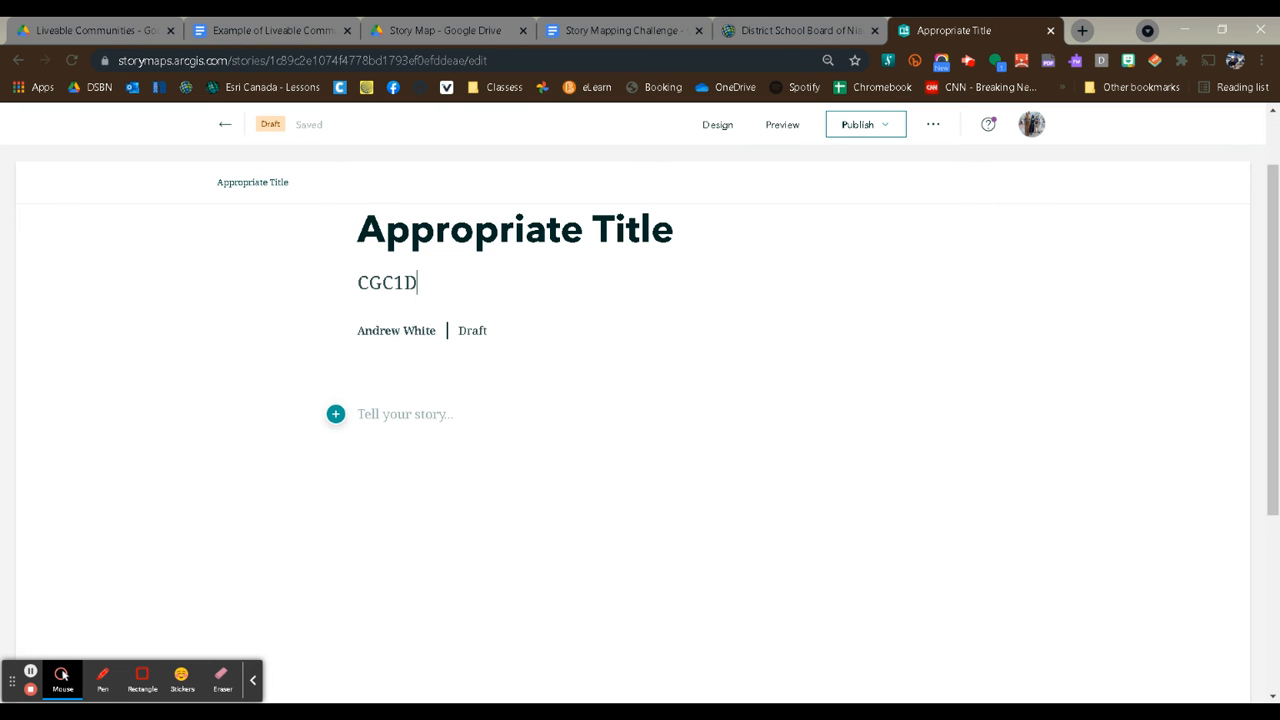
pyautogui.click(421, 415)
pyautogui.click(335, 414)
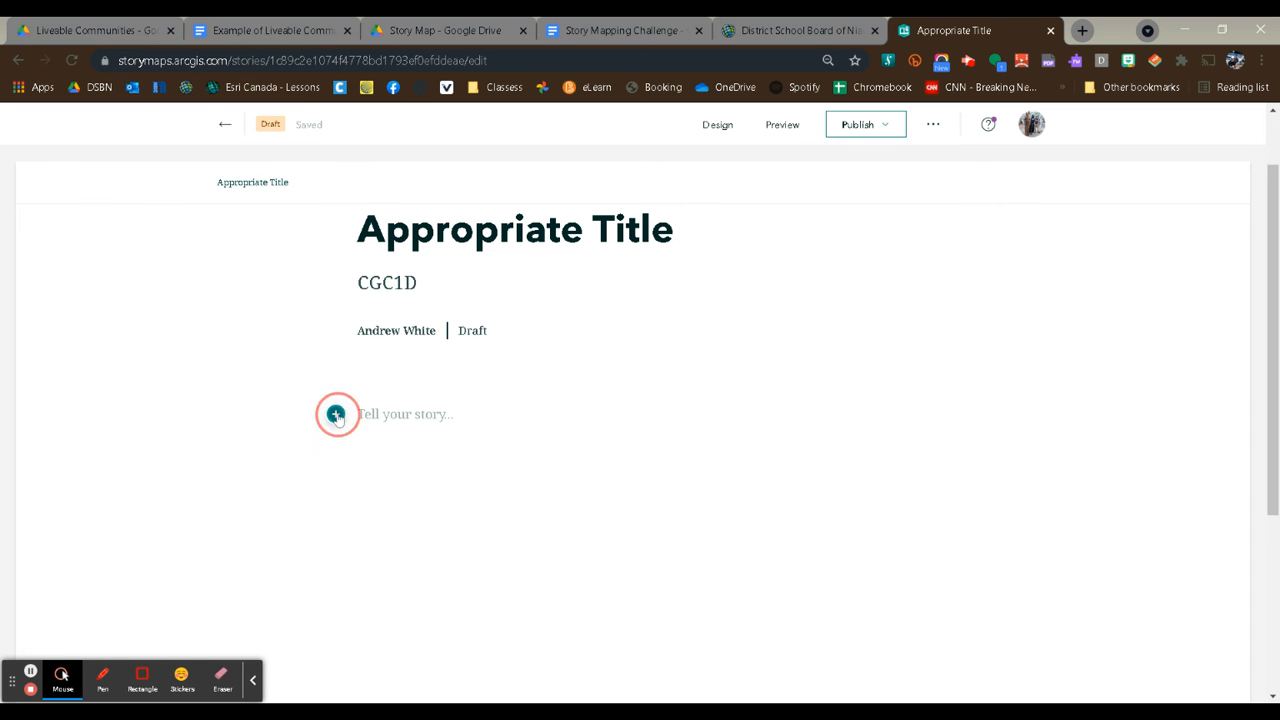
pyautogui.click(421, 326)
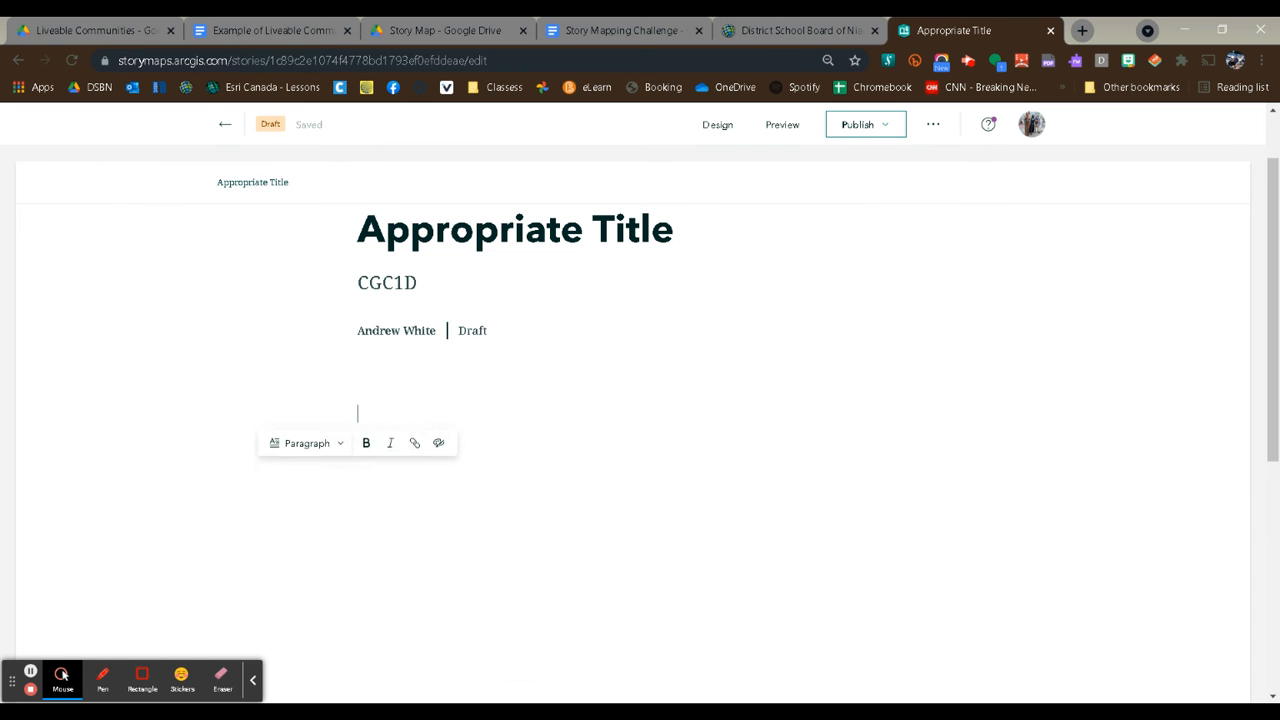
pyautogui.write('Introduction')
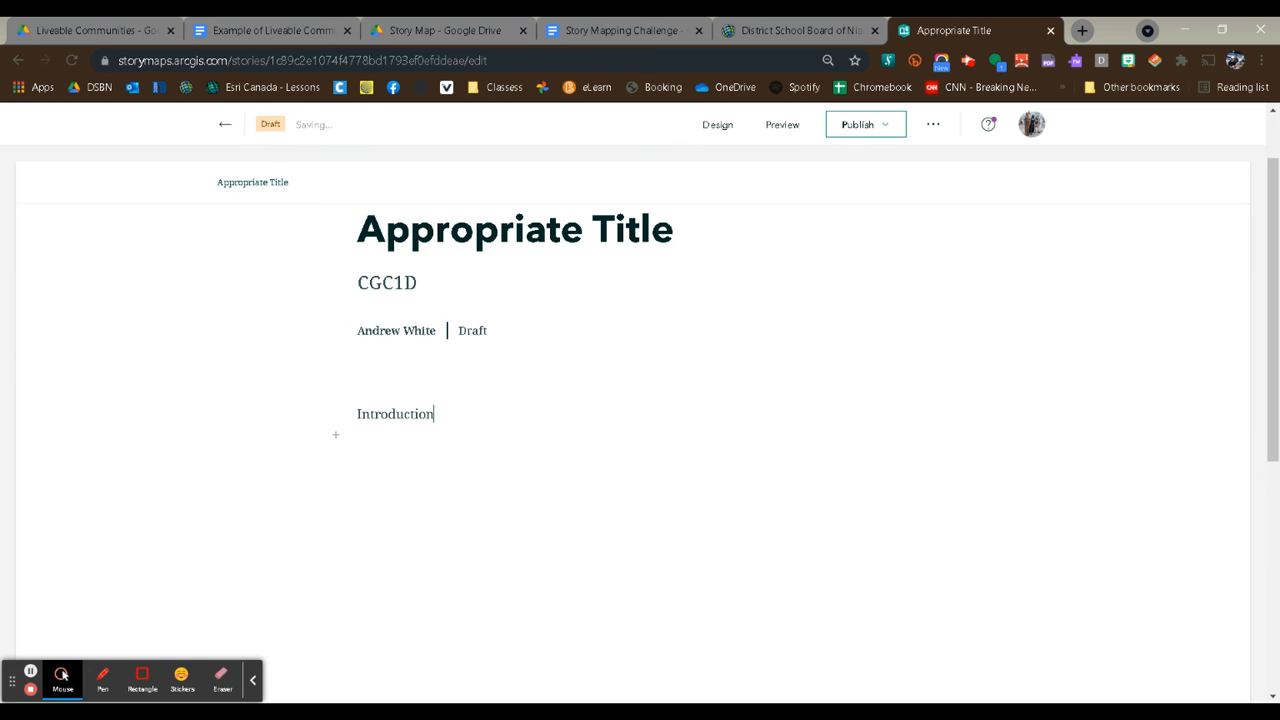
pyautogui.moveTo(434, 414); pyautogui.dragTo(356, 414)
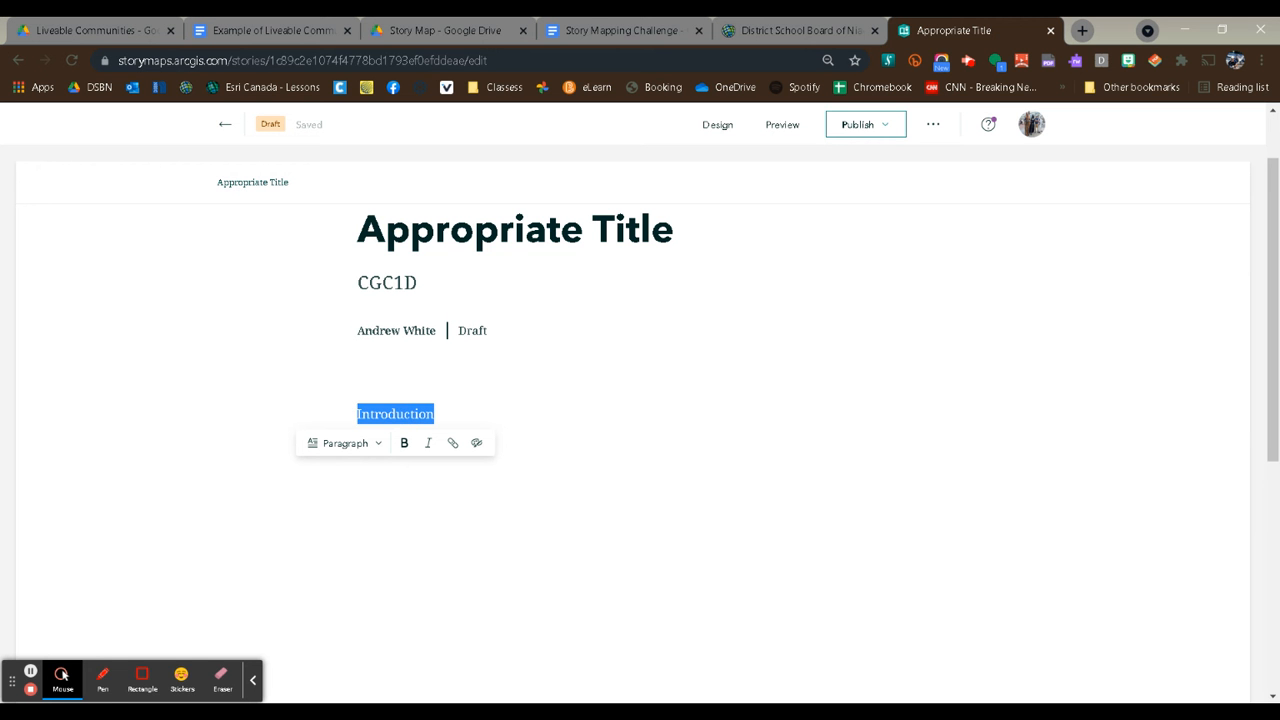
pyautogui.click(378, 443)
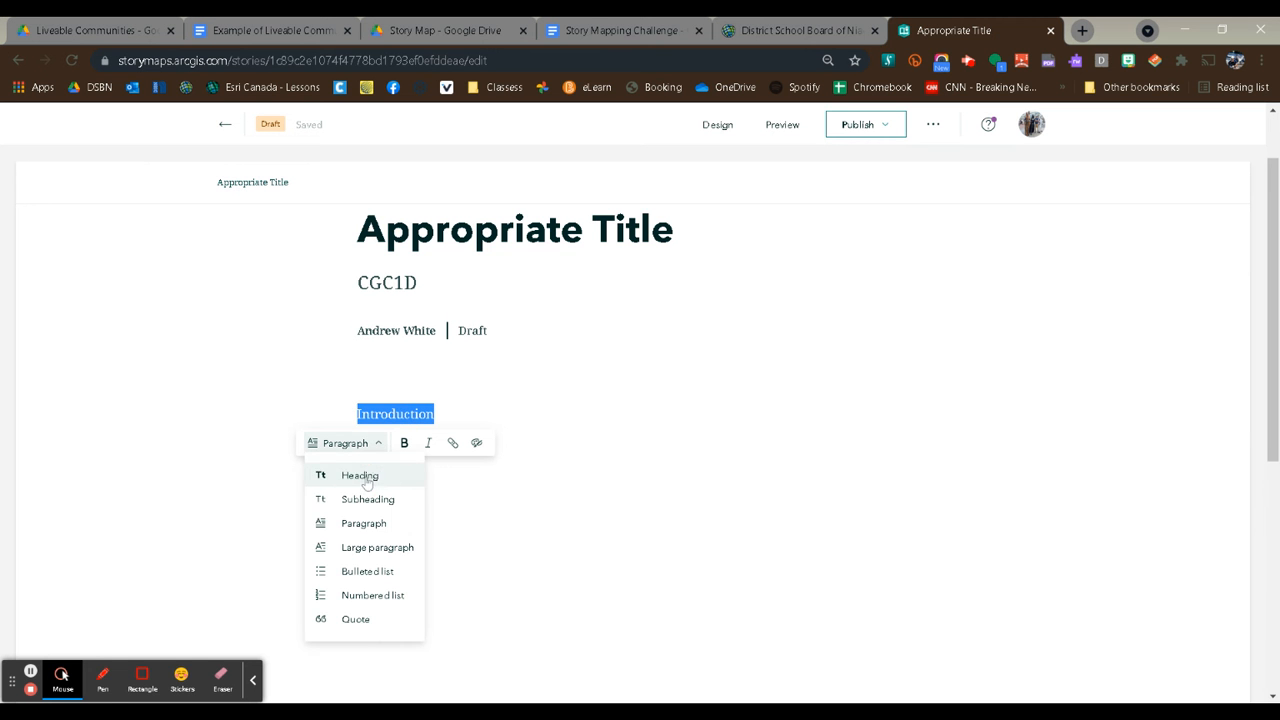
pyautogui.click(360, 474)
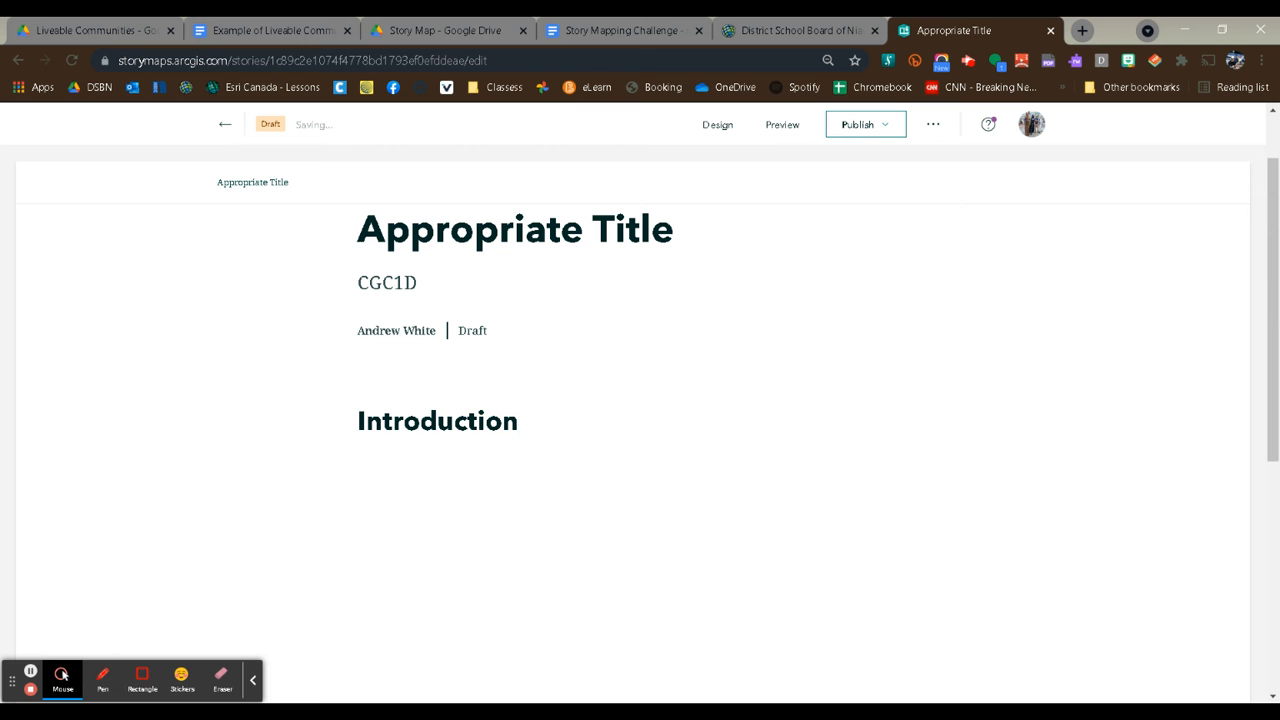
# Add a paragraph below the Introduction heading reading "Introduce the project....".
pyautogui.press('Return')
pyautogui.click(335, 456)
pyautogui.click(415, 369)
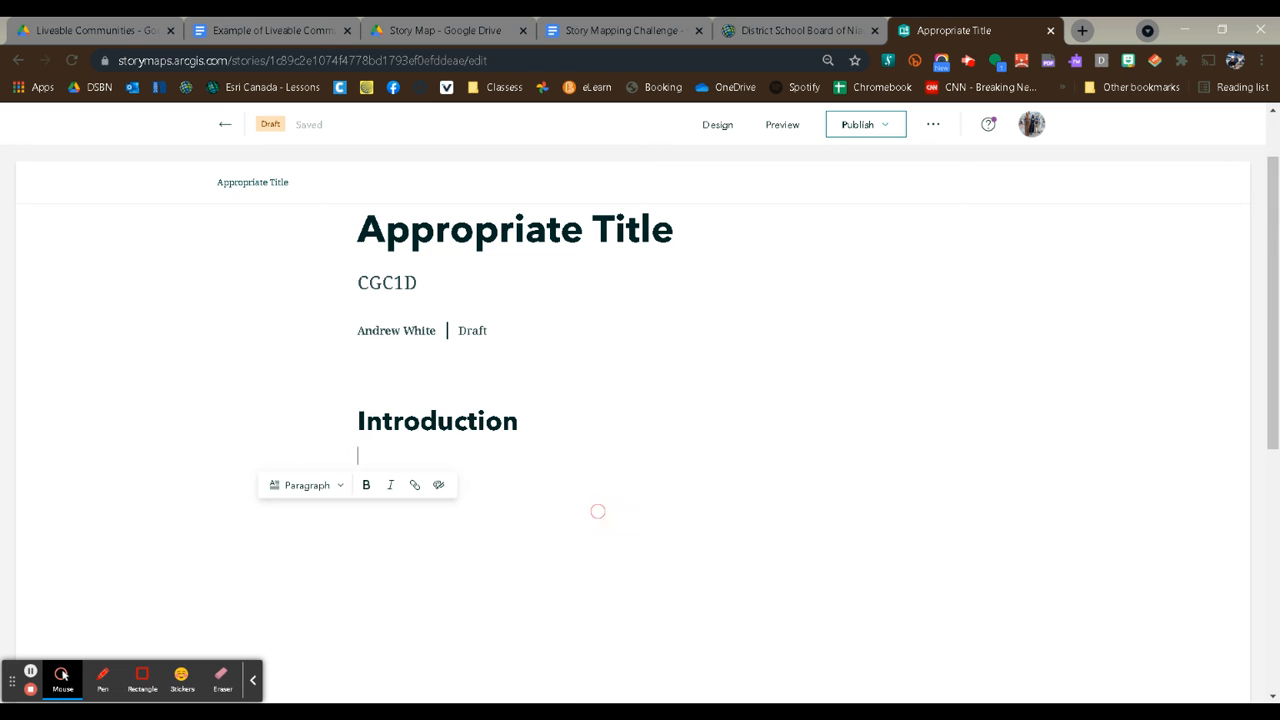
pyautogui.write('Introd')
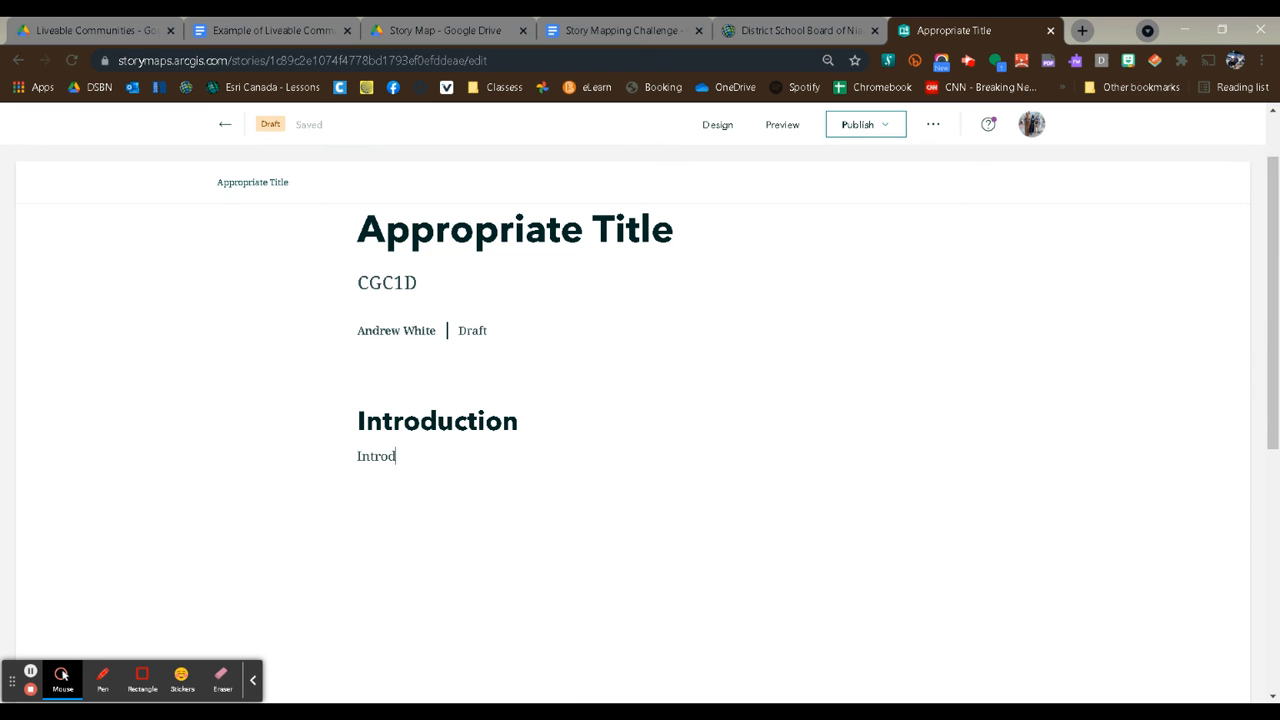
pyautogui.write('uce the project....')
pyautogui.click(435, 528)
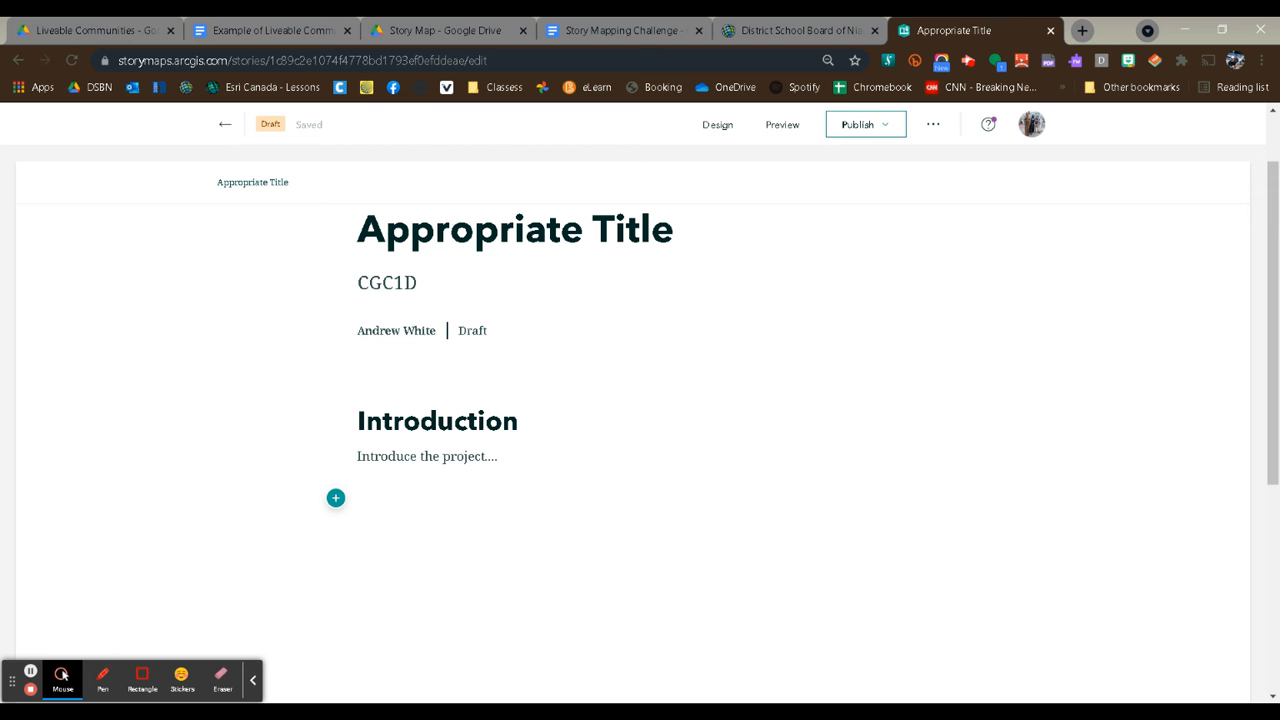
# Insert a Sidecar block below the introduction paragraph using the Floating panel layout.
pyautogui.click(335, 497)
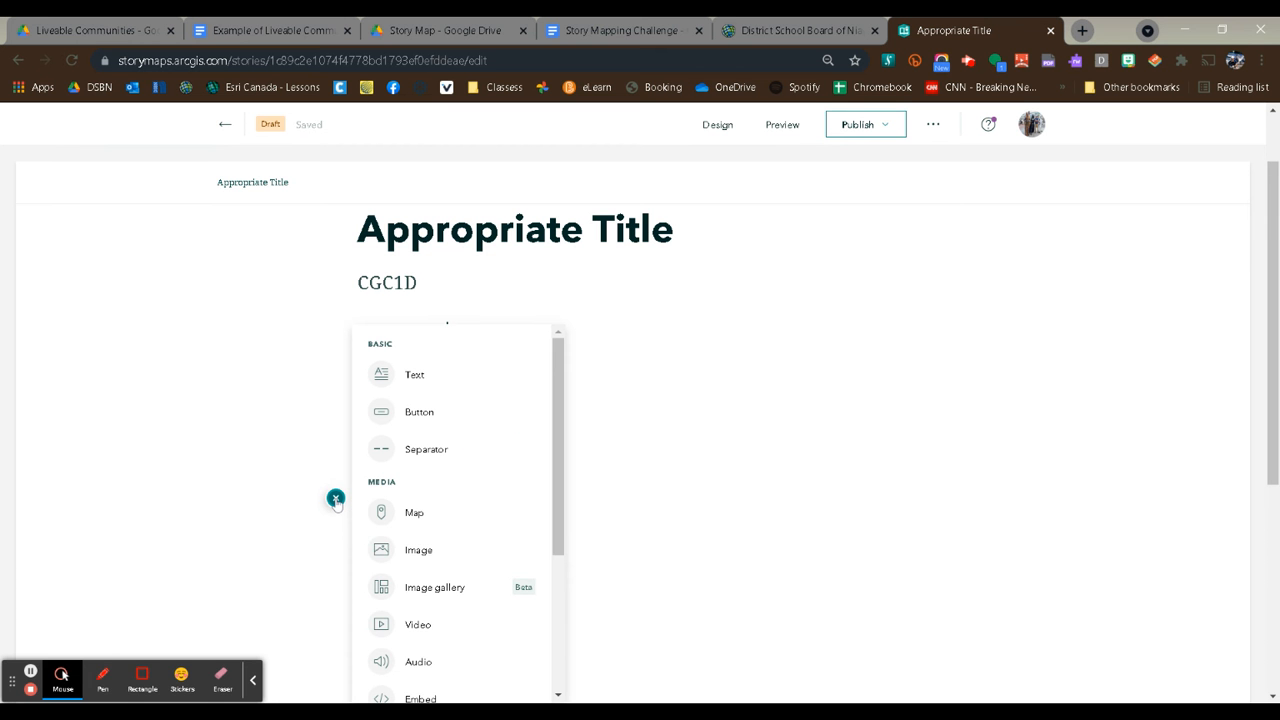
pyautogui.scroll(-3, 470, 540)
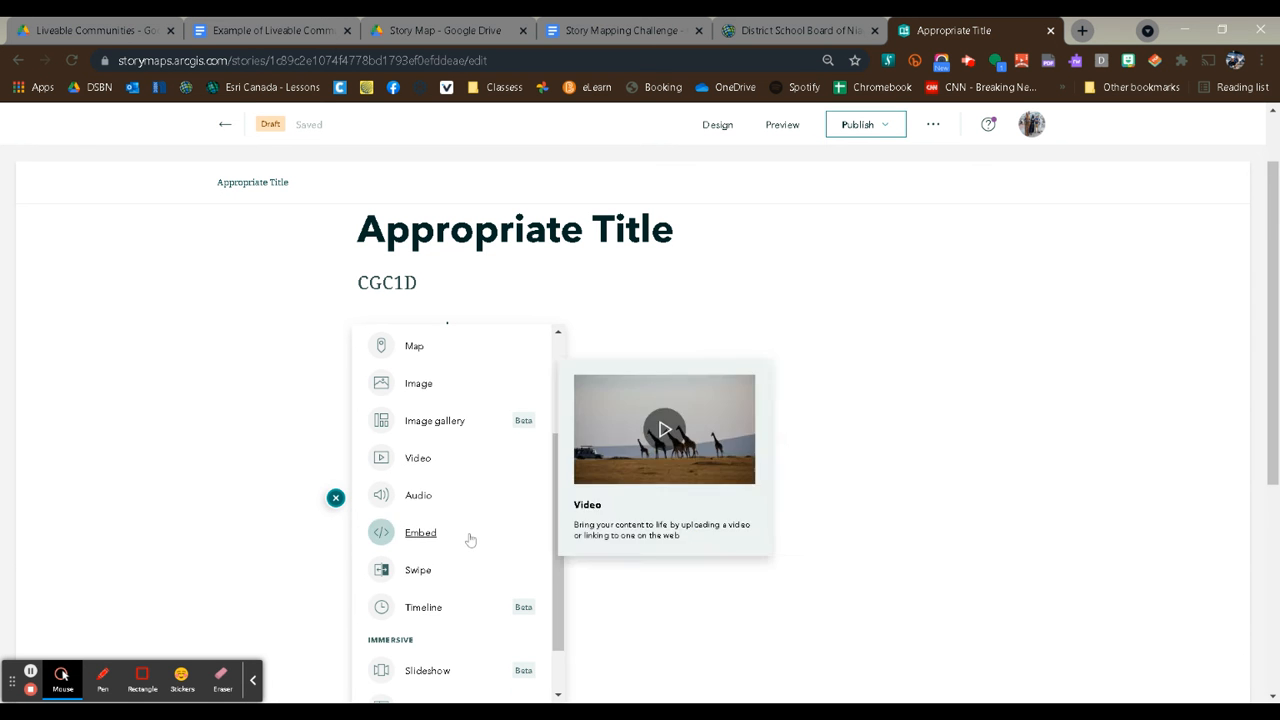
pyautogui.scroll(-1, 447, 556)
pyautogui.click(422, 642)
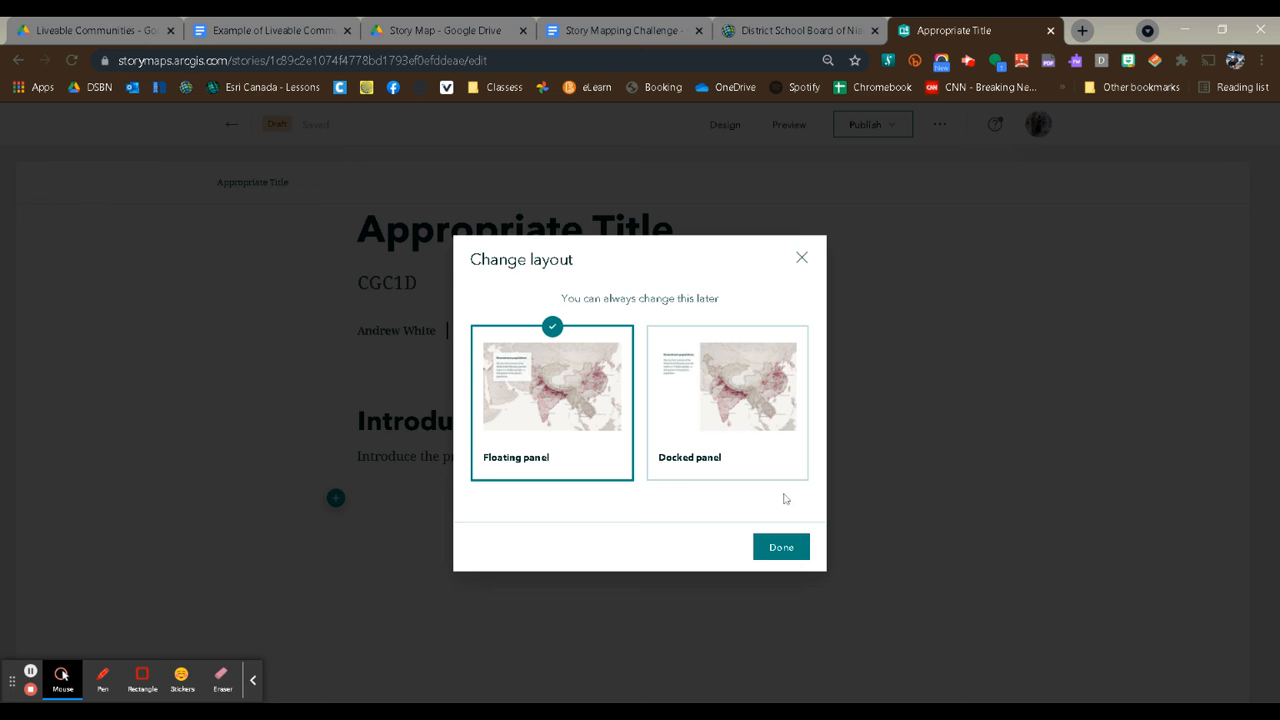
pyautogui.click(785, 550)
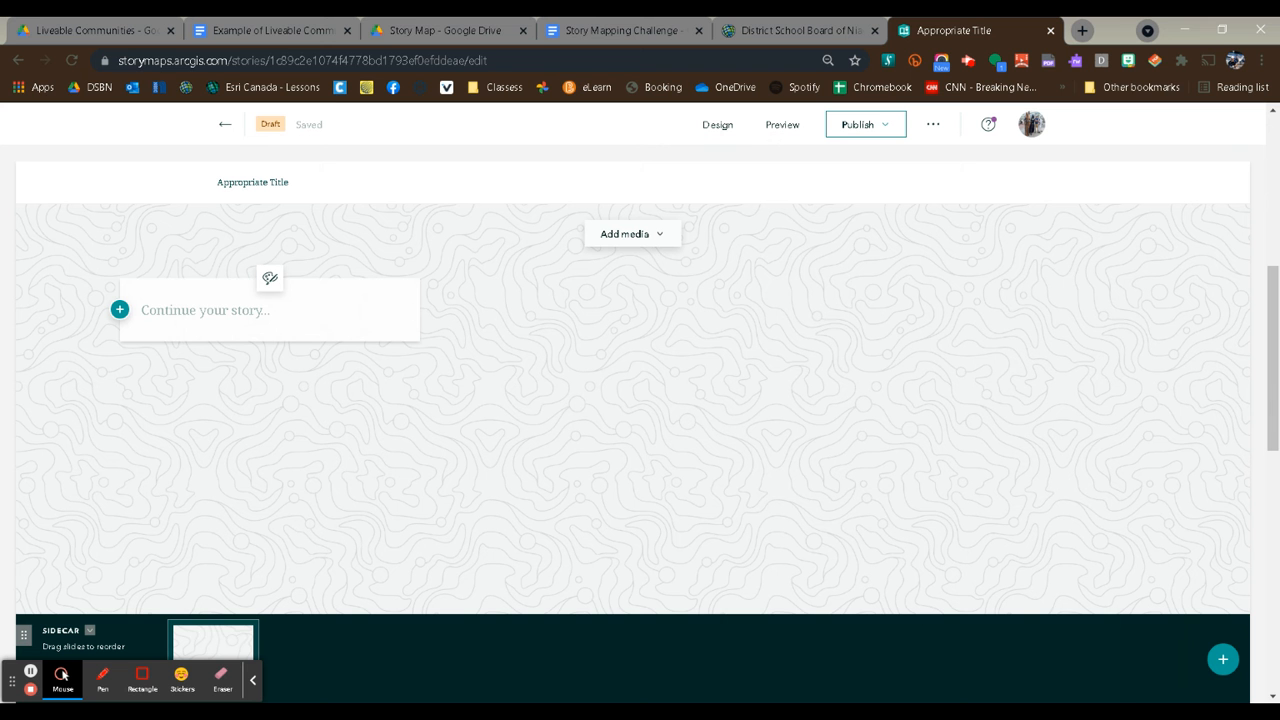
# Enter "Location of the Study Area" in the sidecar's text panel and format it as a Heading.
pyautogui.click(200, 310)
pyautogui.write('Location of t')
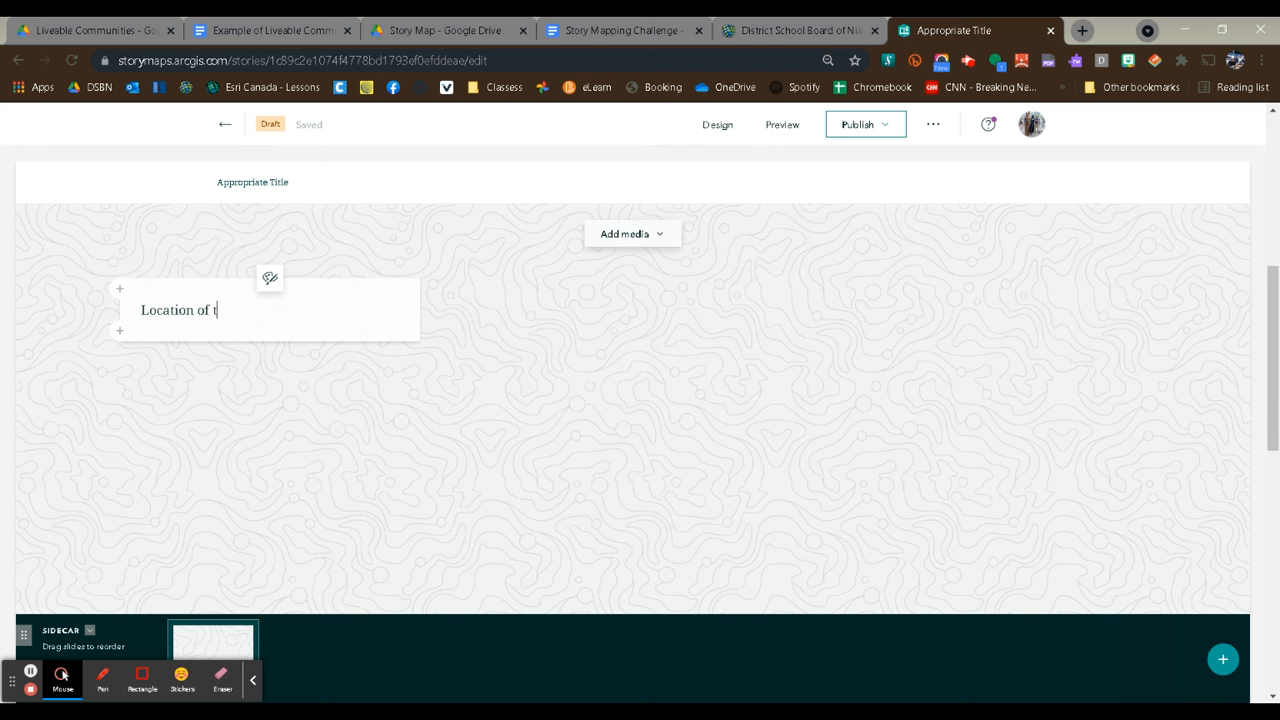
pyautogui.write('he Study Area')
pyautogui.moveTo(305, 310); pyautogui.dragTo(131, 306)
pyautogui.click(172, 341)
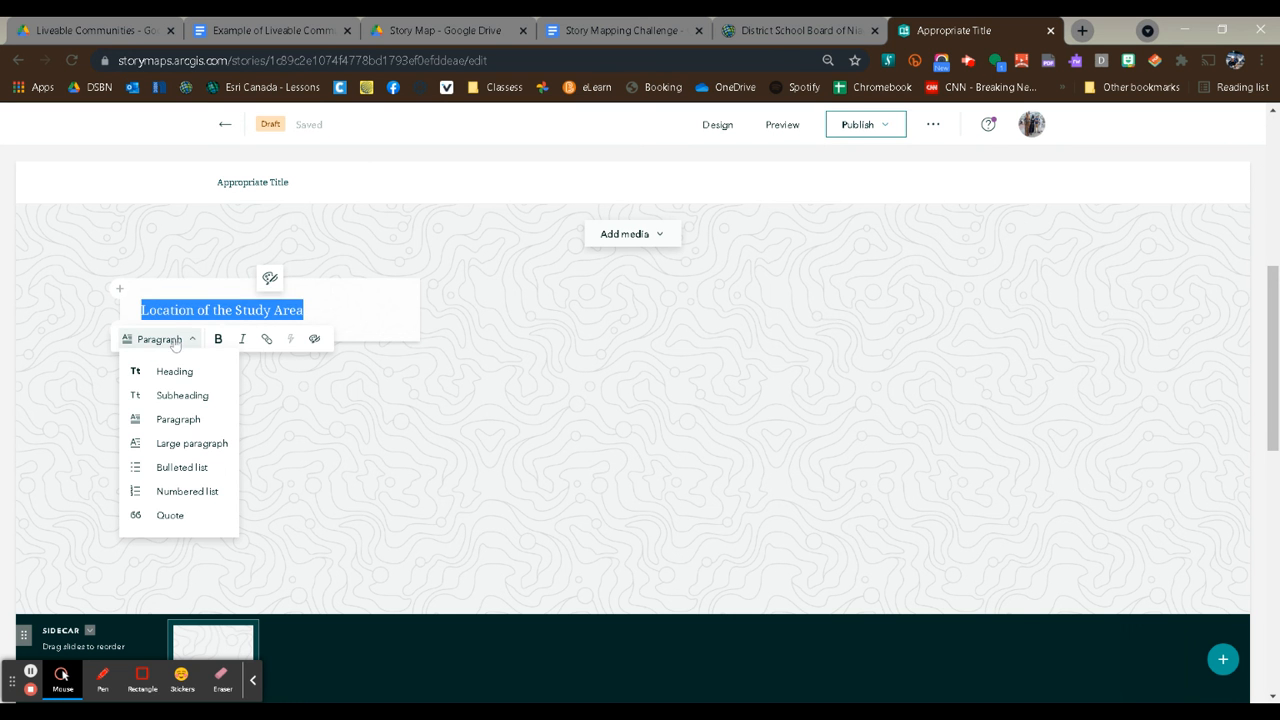
pyautogui.click(175, 370)
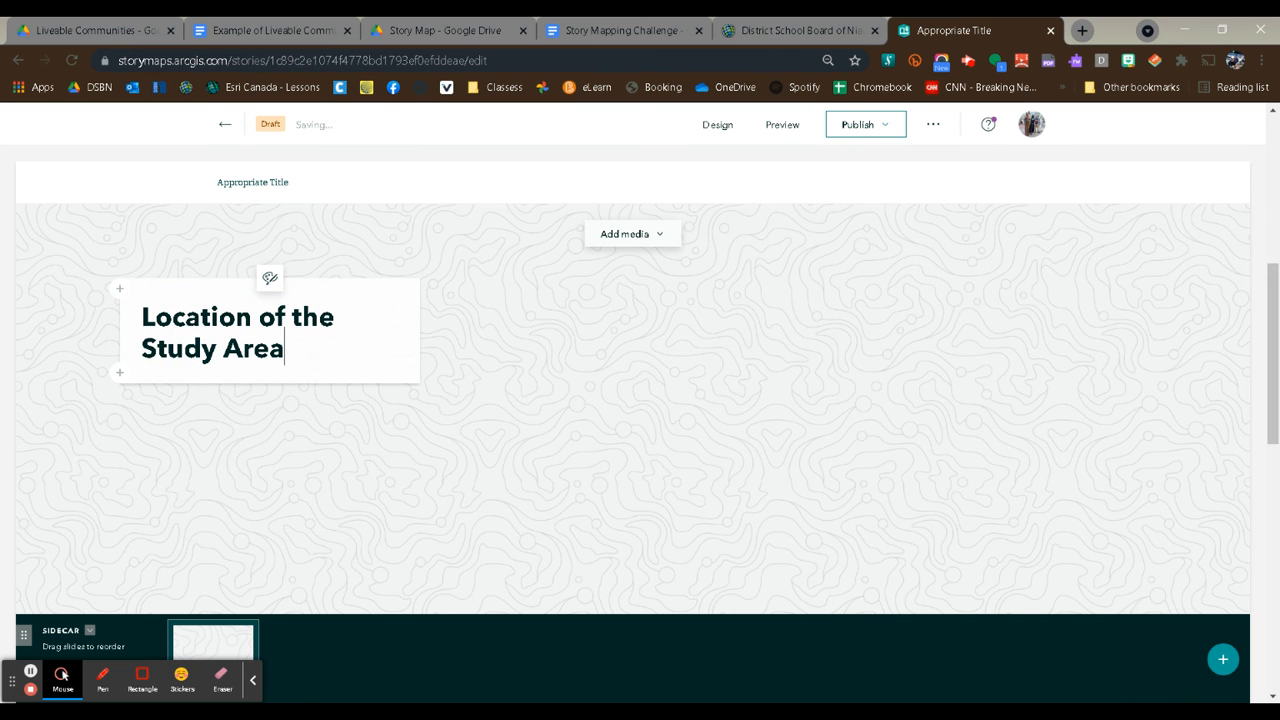
# Add the paragraph "Description goes here ..." below the sidecar panel's heading.
pyautogui.press('Return')
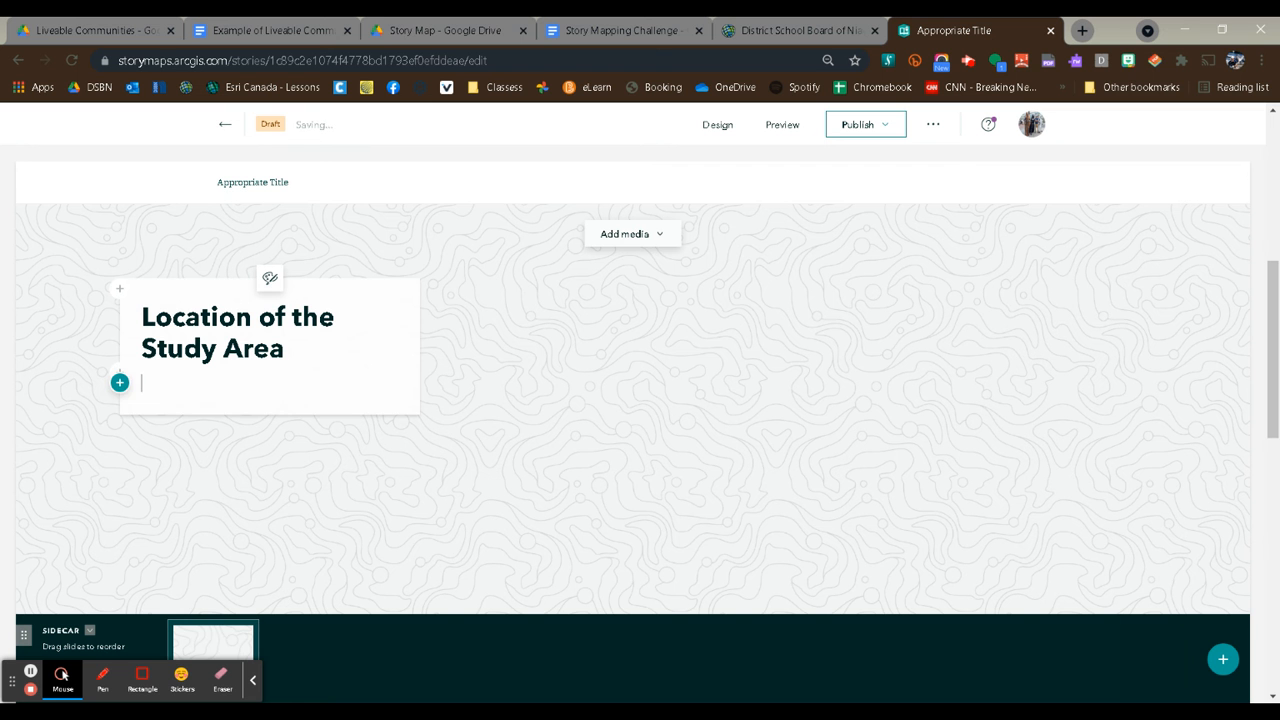
pyautogui.write('Description goes here e')
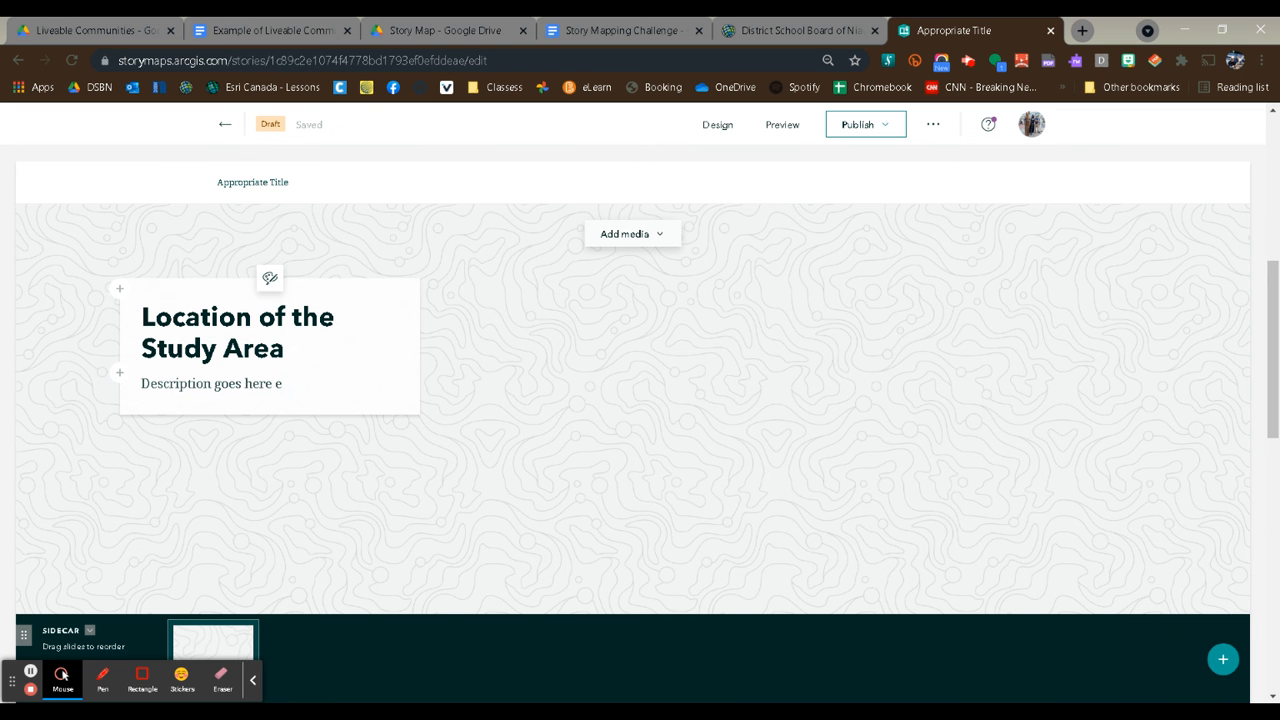
pyautogui.press('BackSpace')
pyautogui.write('...')
# Choose the Liveable Communities Cul Activity Base Map as the sidecar slide's media, hiding its Improvements layer and showing the Study Area layer.
pyautogui.click(645, 236)
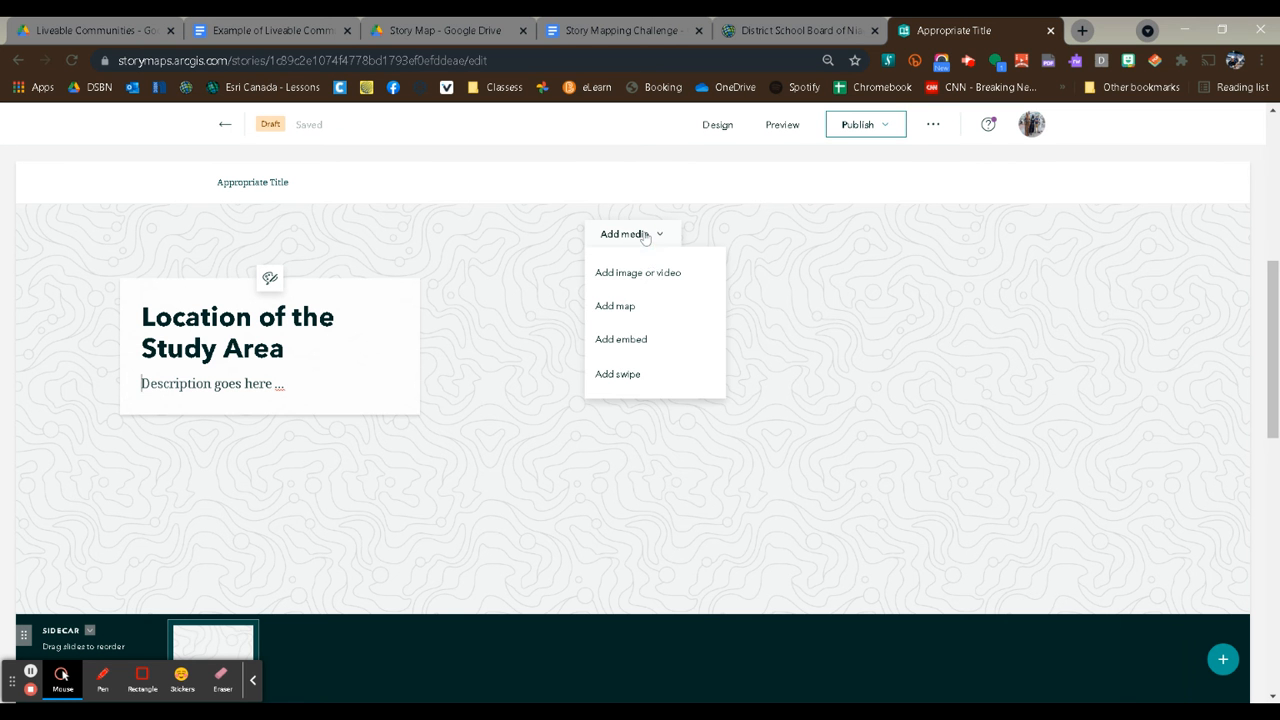
pyautogui.click(617, 306)
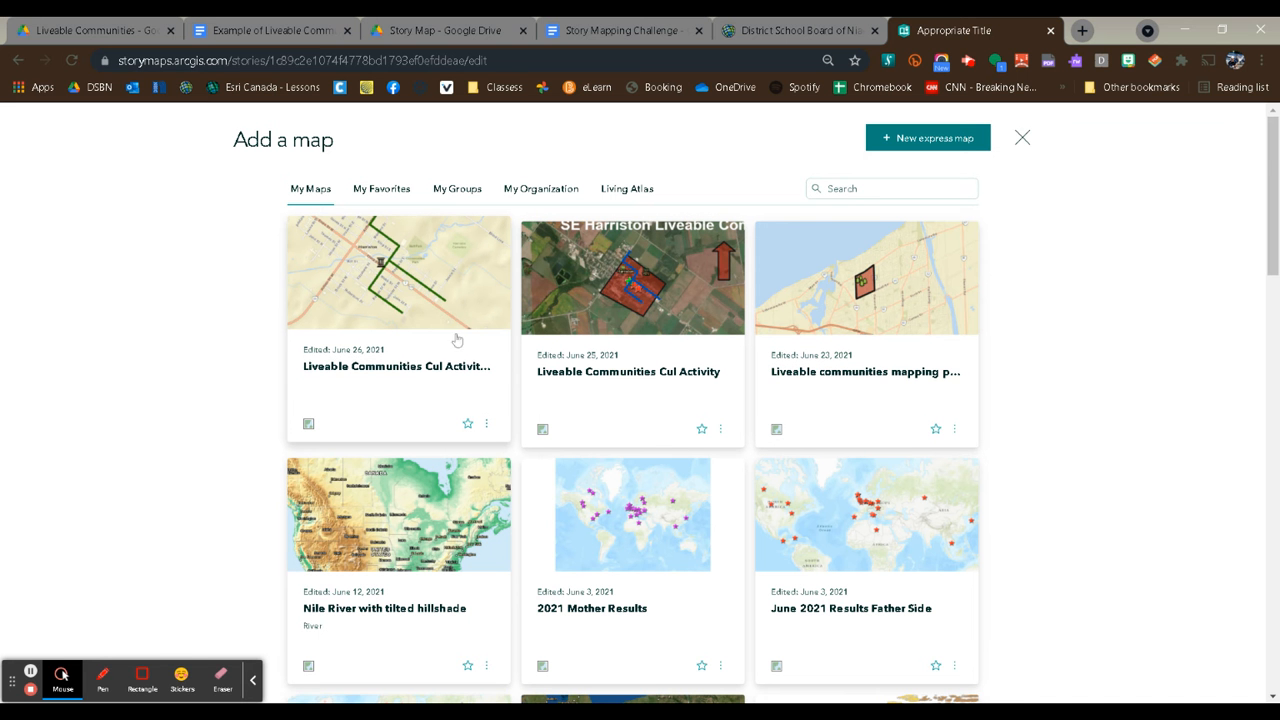
pyautogui.click(380, 287)
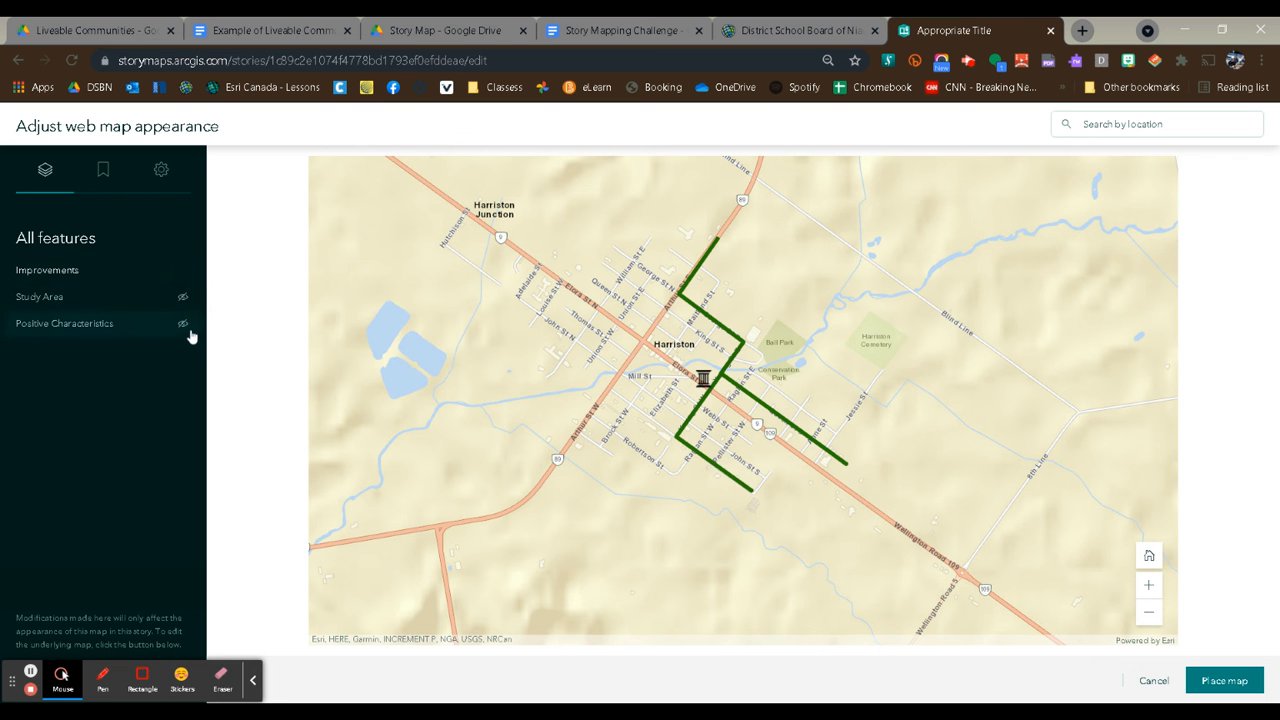
pyautogui.click(183, 271)
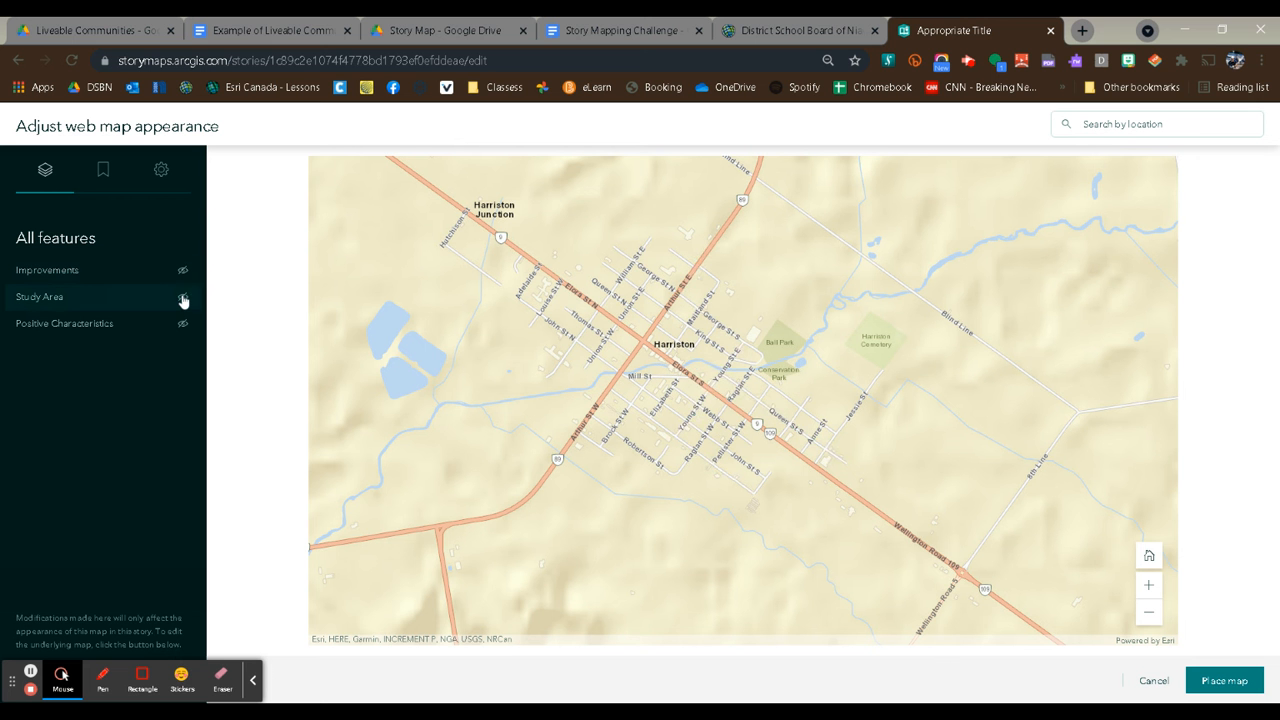
pyautogui.click(183, 299)
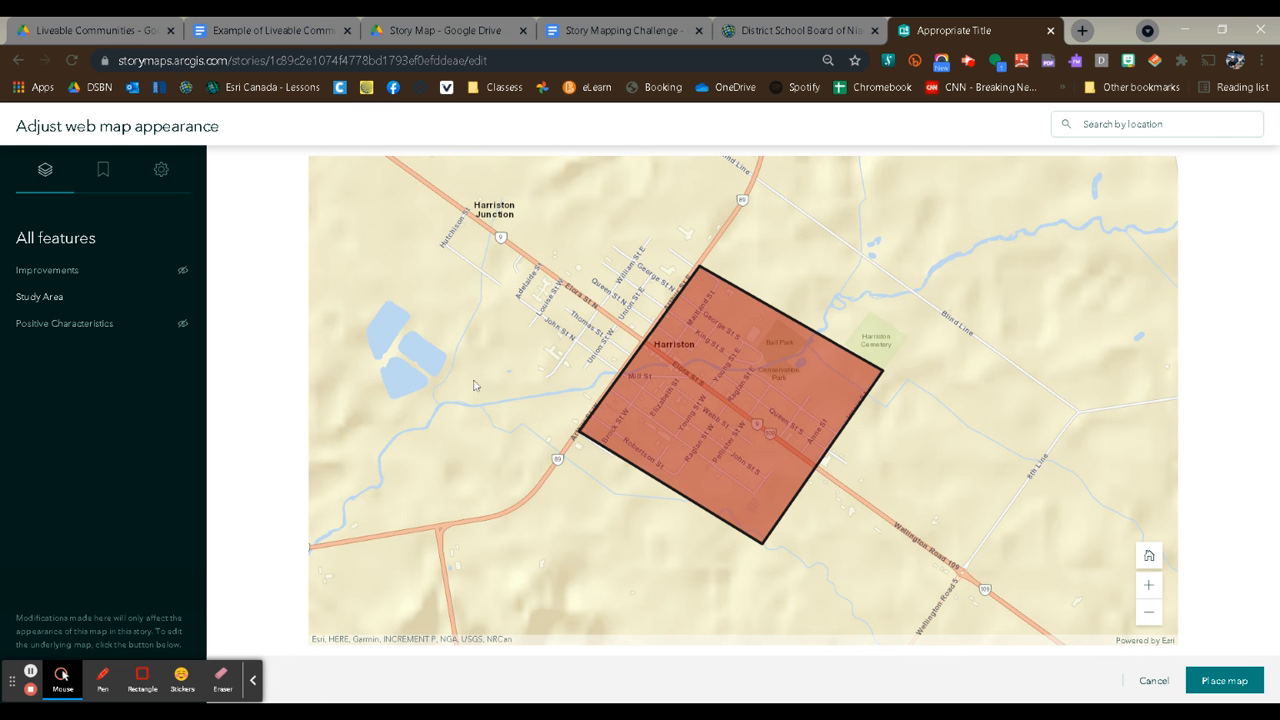
# Enable the legend, current location and search options for the study area map and place it in the sidecar slide.
pyautogui.click(102, 172)
pyautogui.click(161, 172)
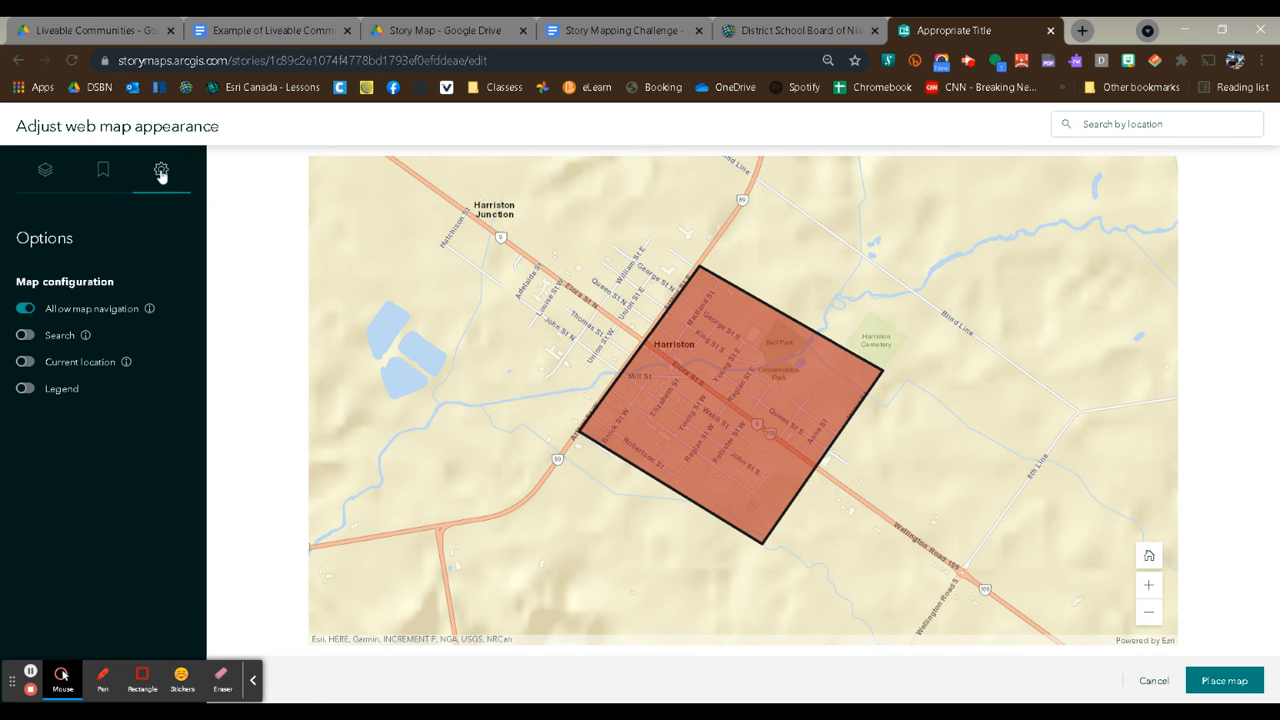
pyautogui.click(26, 389)
pyautogui.click(25, 362)
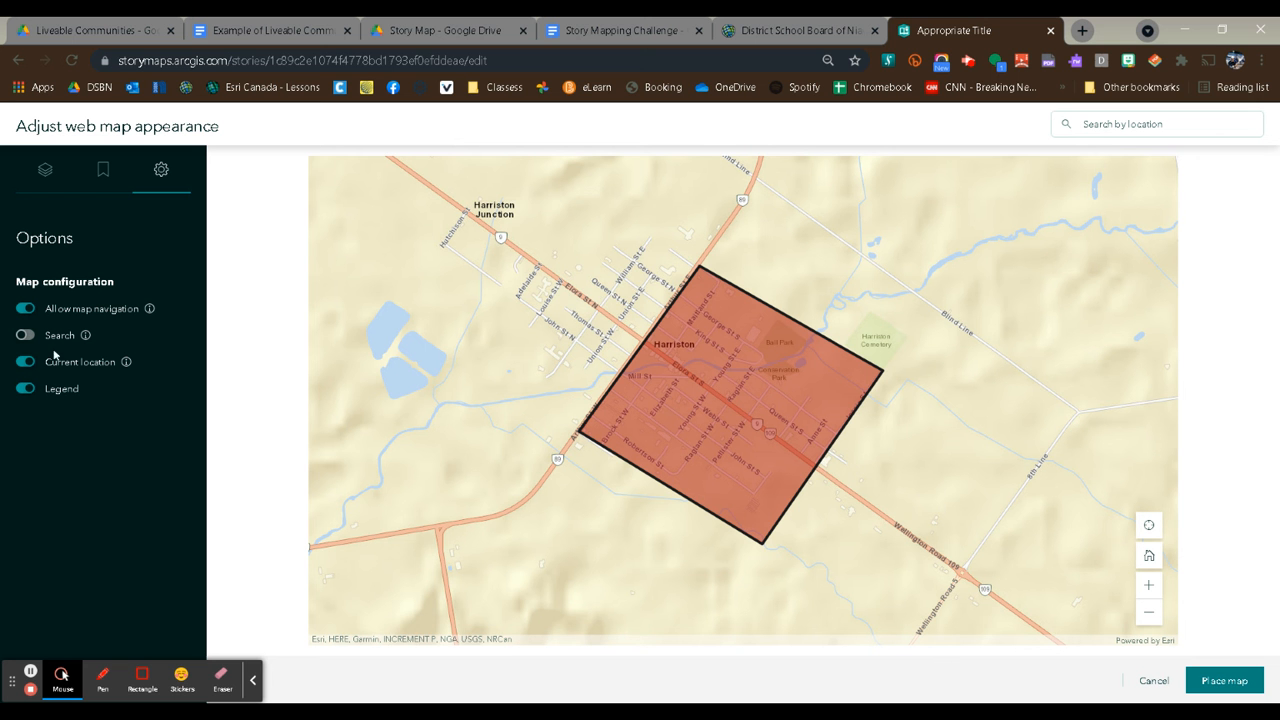
pyautogui.click(25, 335)
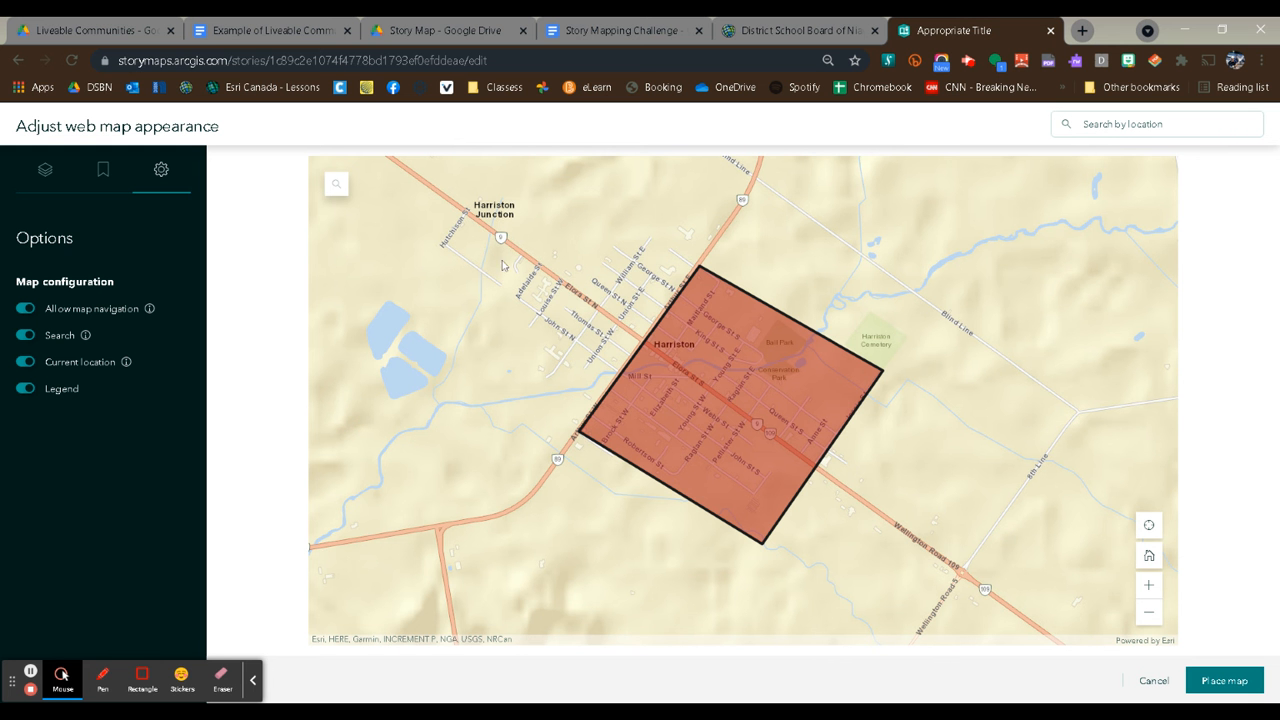
pyautogui.scroll(-3, 1064, 432)
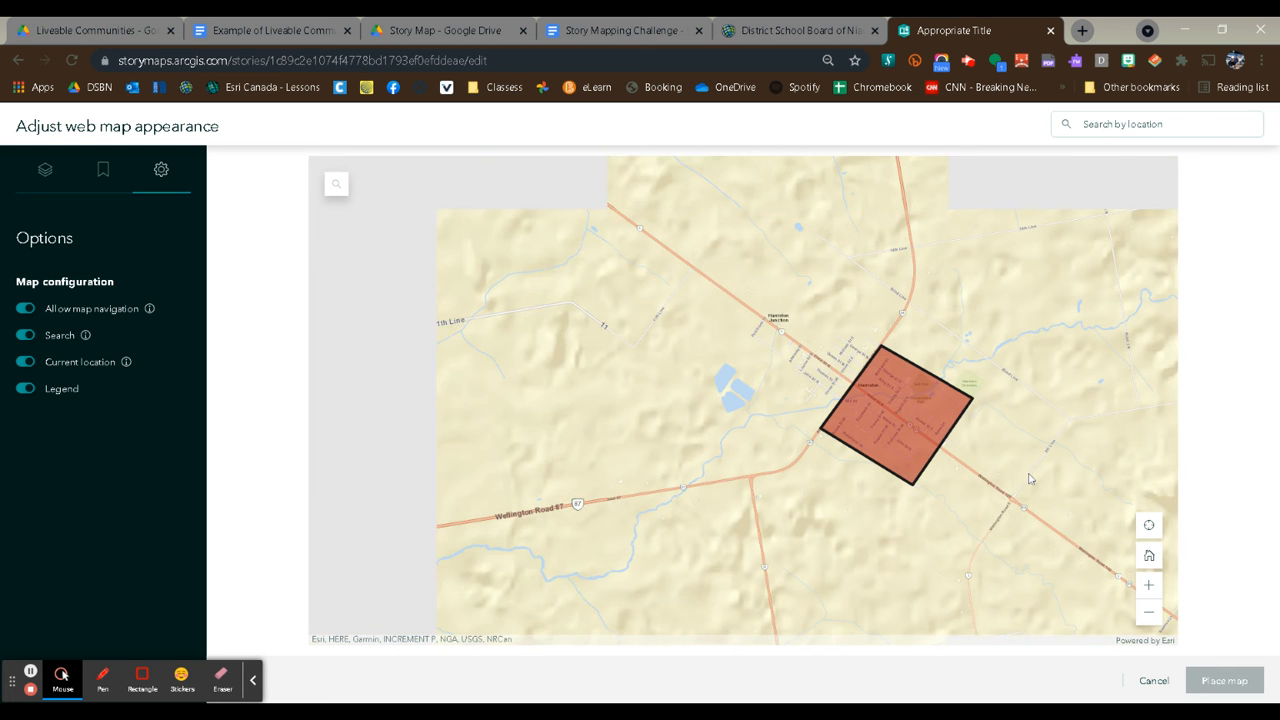
pyautogui.scroll(1, 1004, 449)
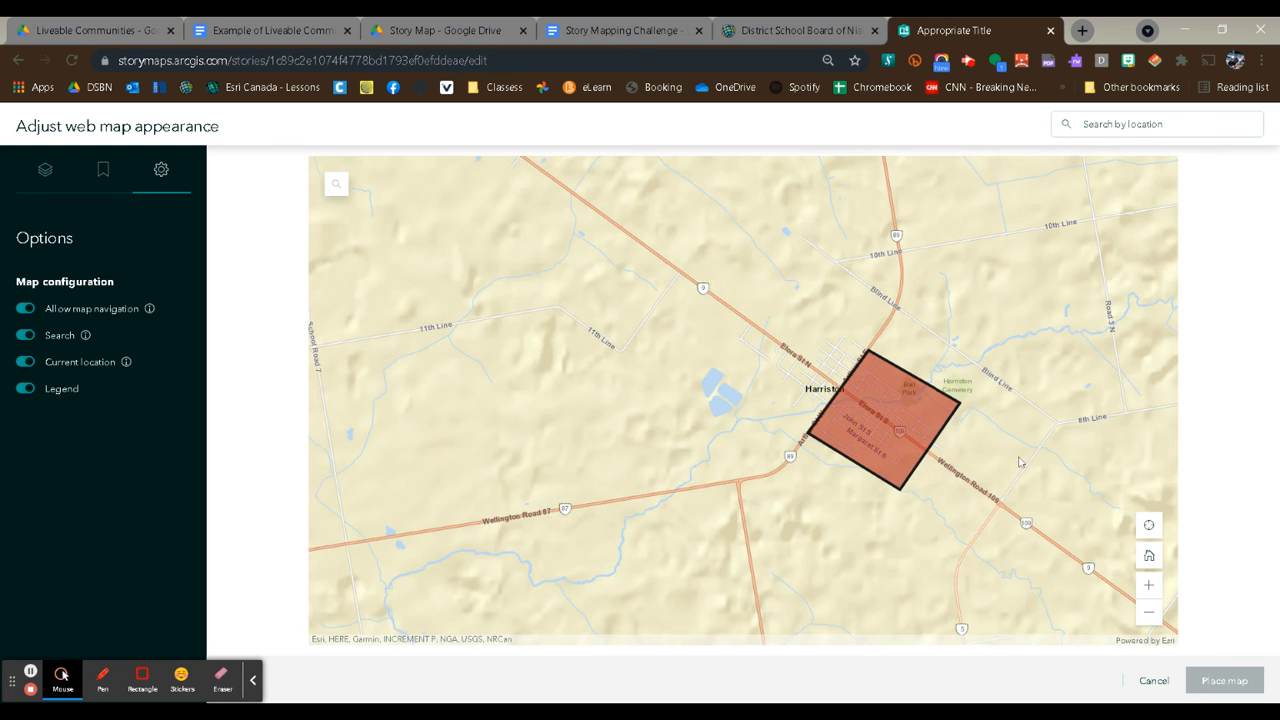
pyautogui.scroll(1, 1004, 449)
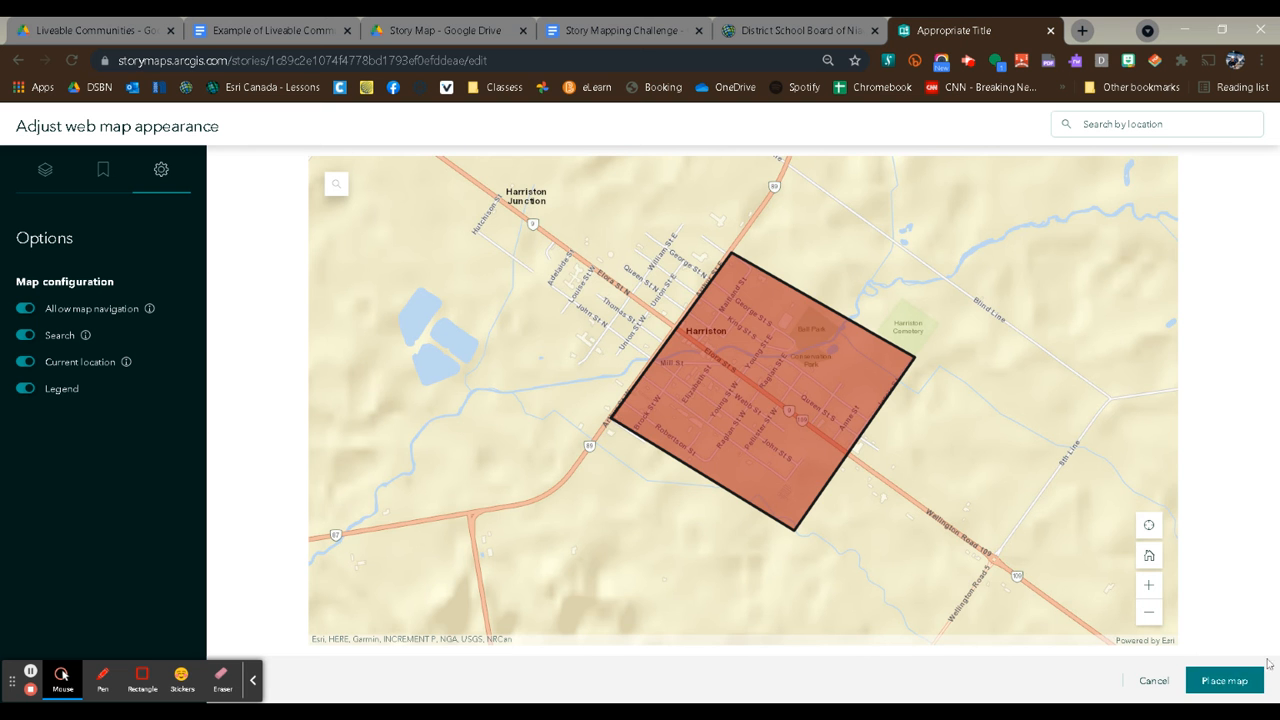
pyautogui.click(1222, 681)
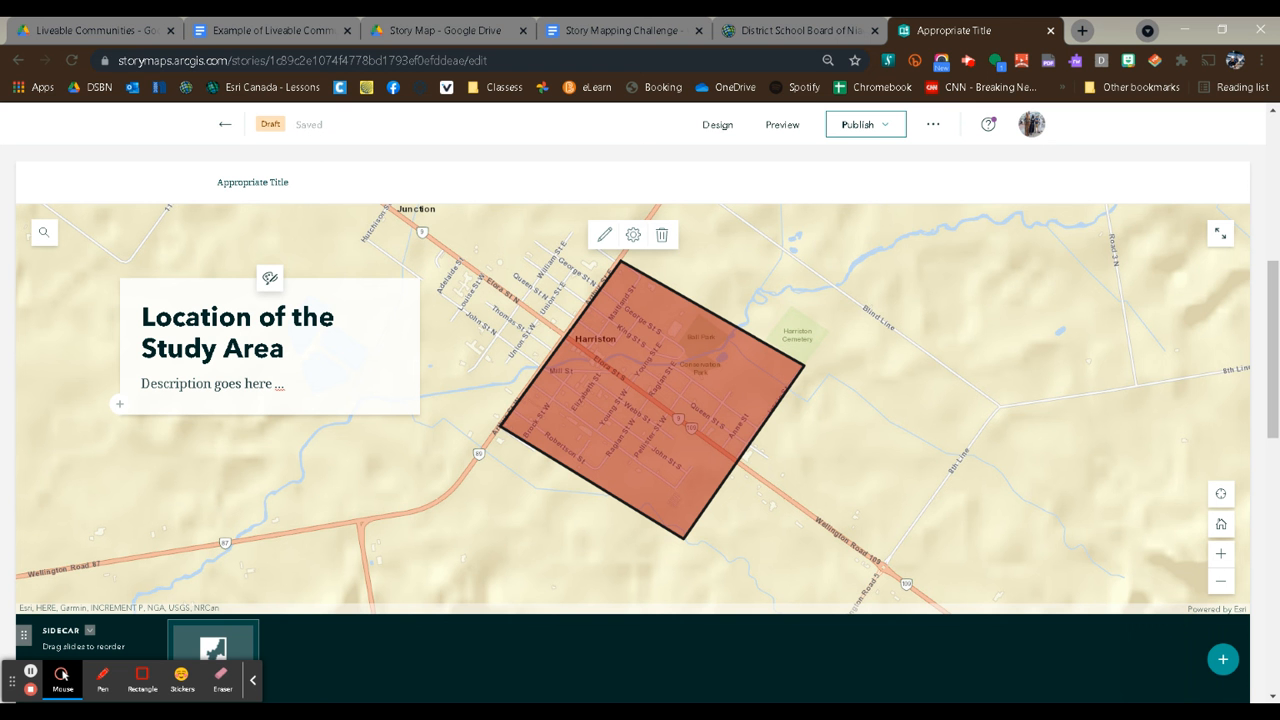
# Add a second slide to the sidecar and enter "Positive Characteristics Of My Study Area" in its text panel.
pyautogui.click(1223, 660)
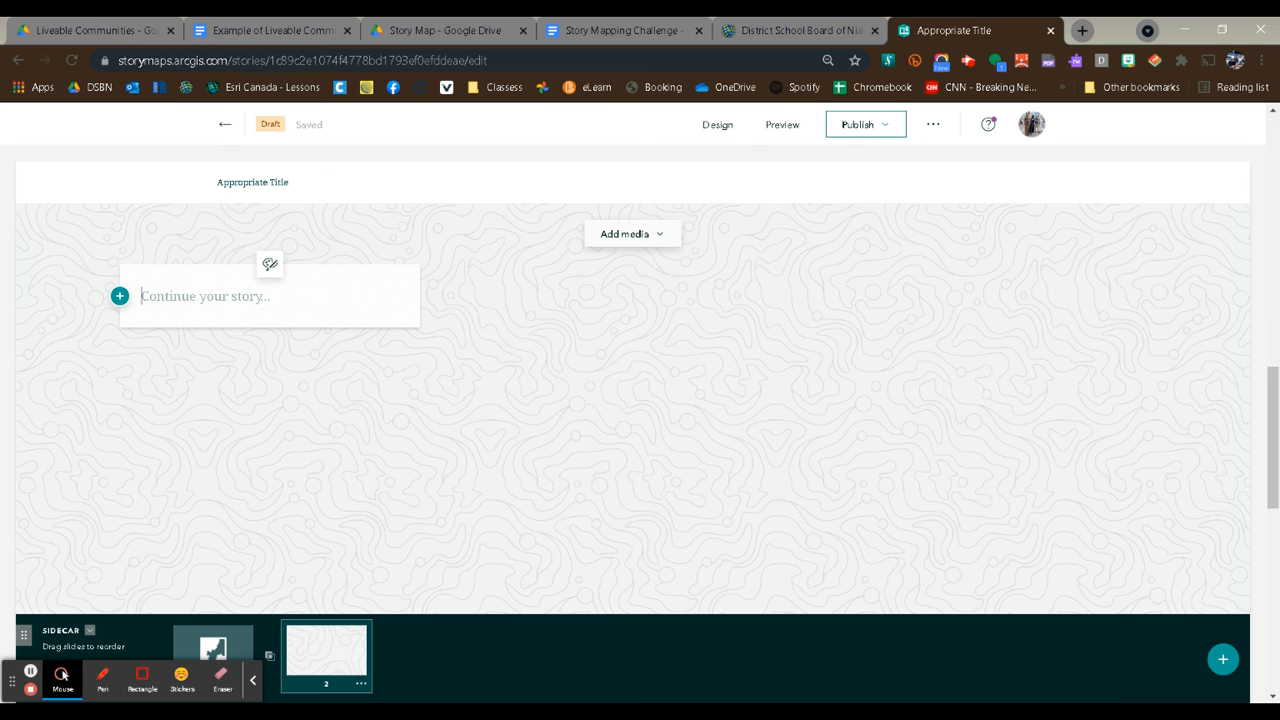
pyautogui.write('P')
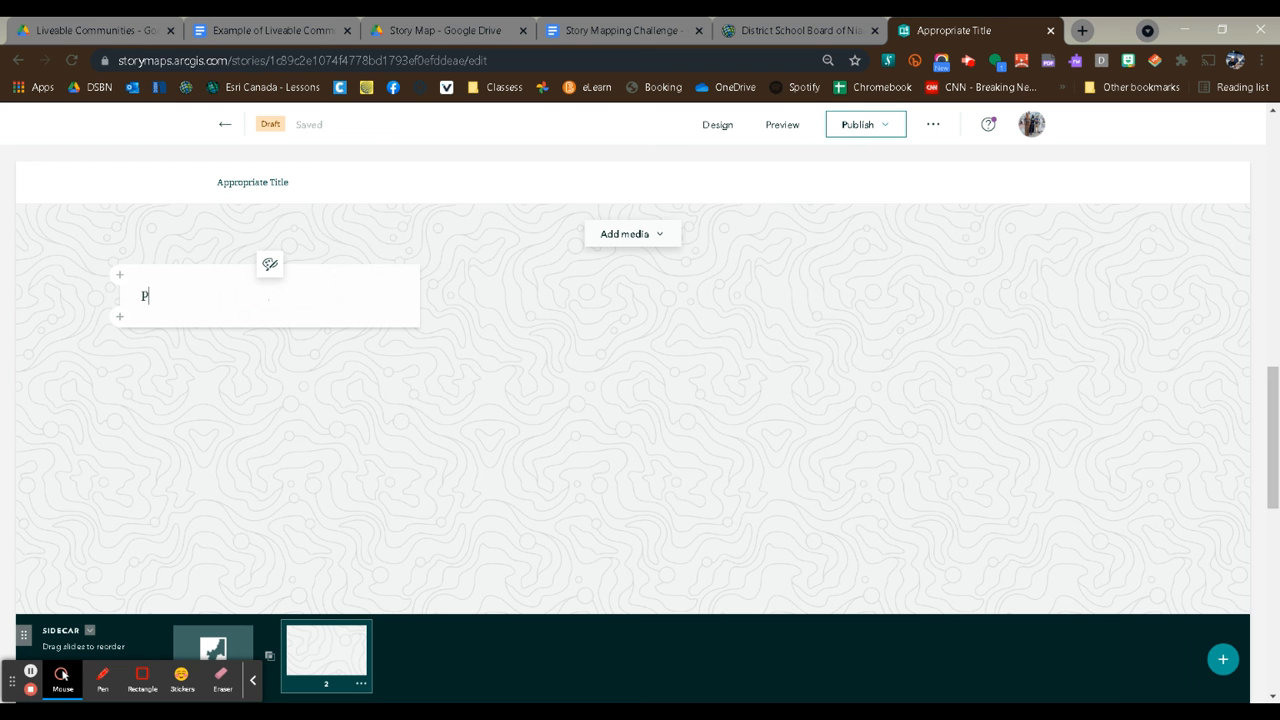
pyautogui.write('ostive Characterisi')
pyautogui.write('ics of My Stu')
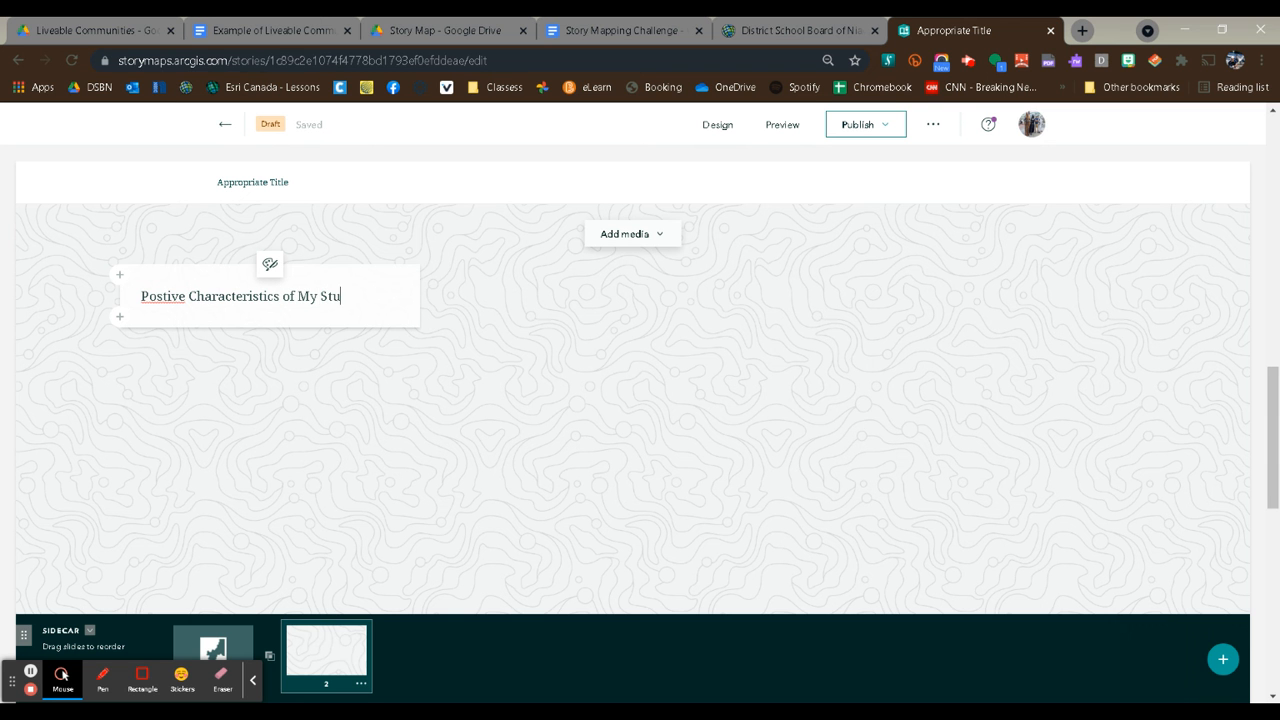
pyautogui.write('dy Area')
pyautogui.click(288, 296)
pyautogui.press('BackSpace')
pyautogui.write('O')
pyautogui.doubleClick(158, 296)
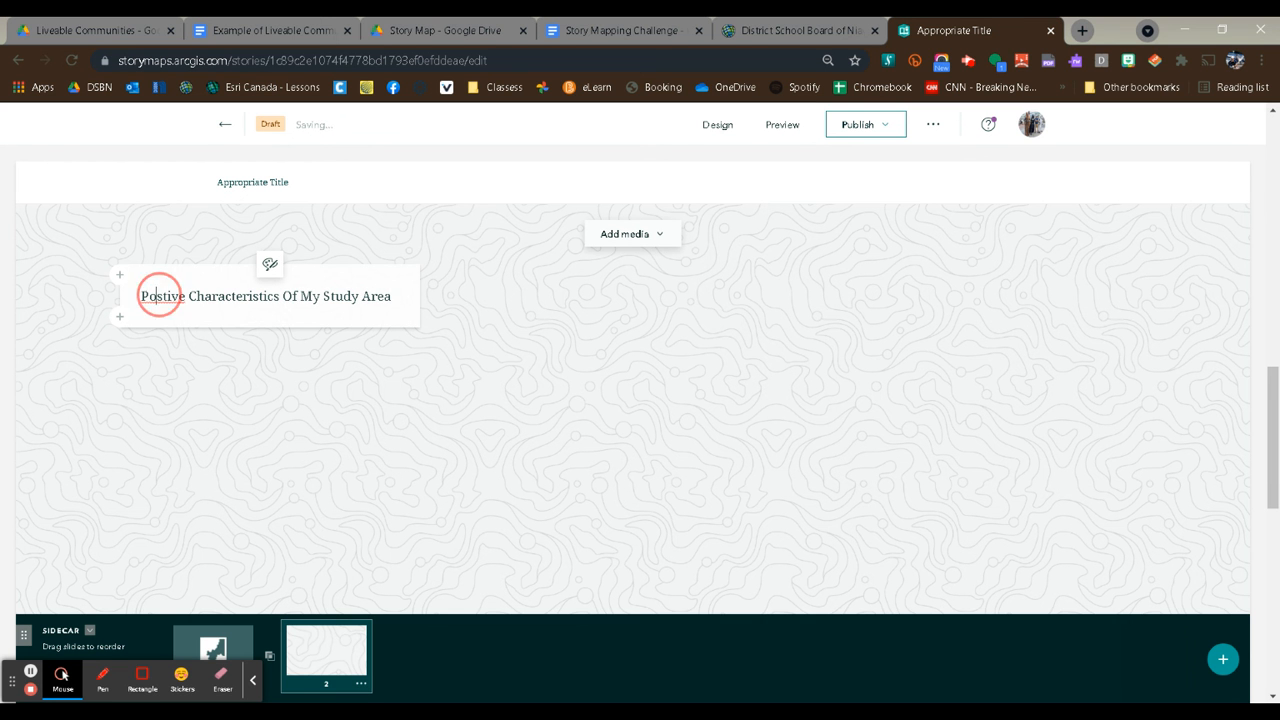
pyautogui.write('Positive')
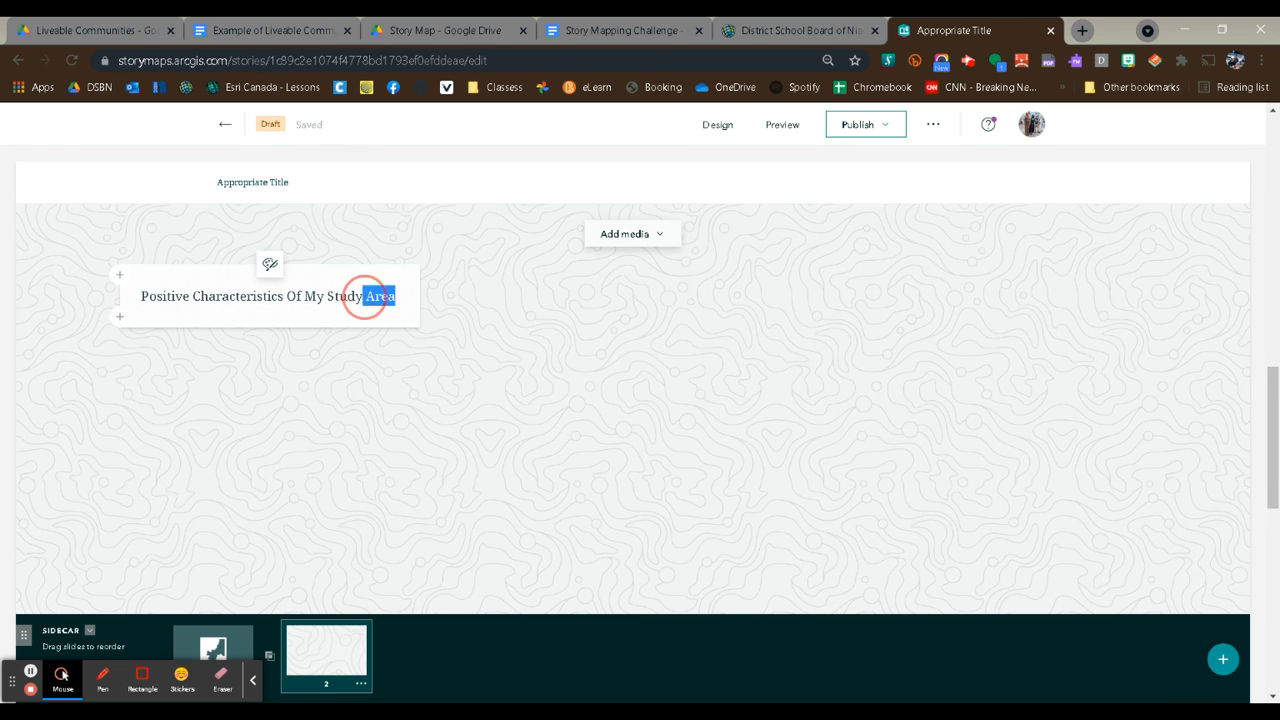
# Format the second slide's title text as a Heading and add the paragraph "Insert your description here" below it.
pyautogui.tripleClick(362, 296)
pyautogui.click(240, 325)
pyautogui.click(210, 356)
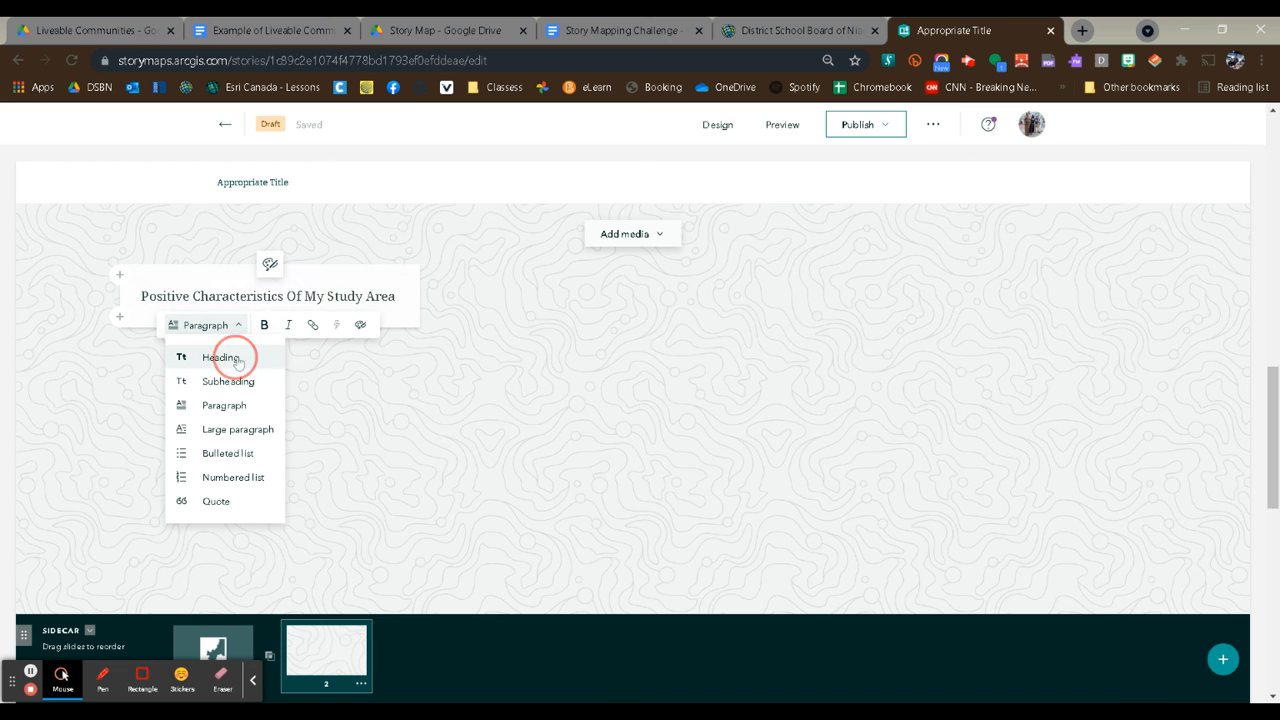
pyautogui.press('Return')
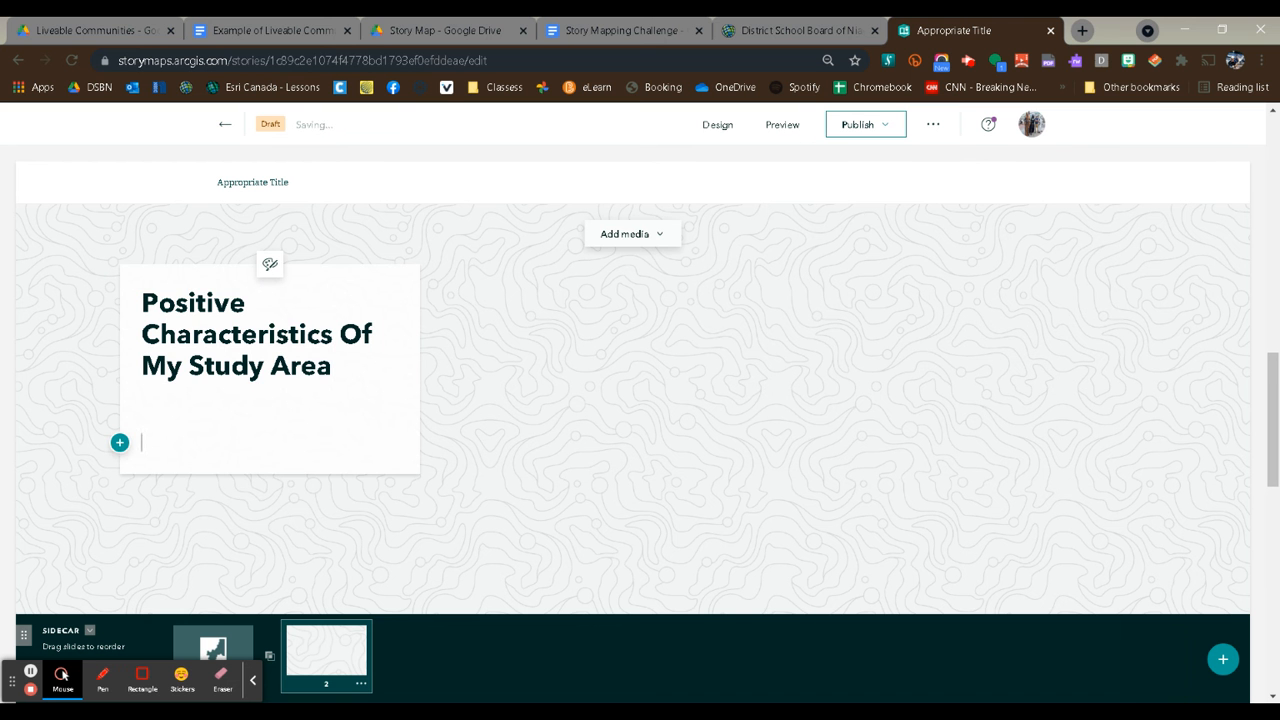
pyautogui.write('Inseret your')
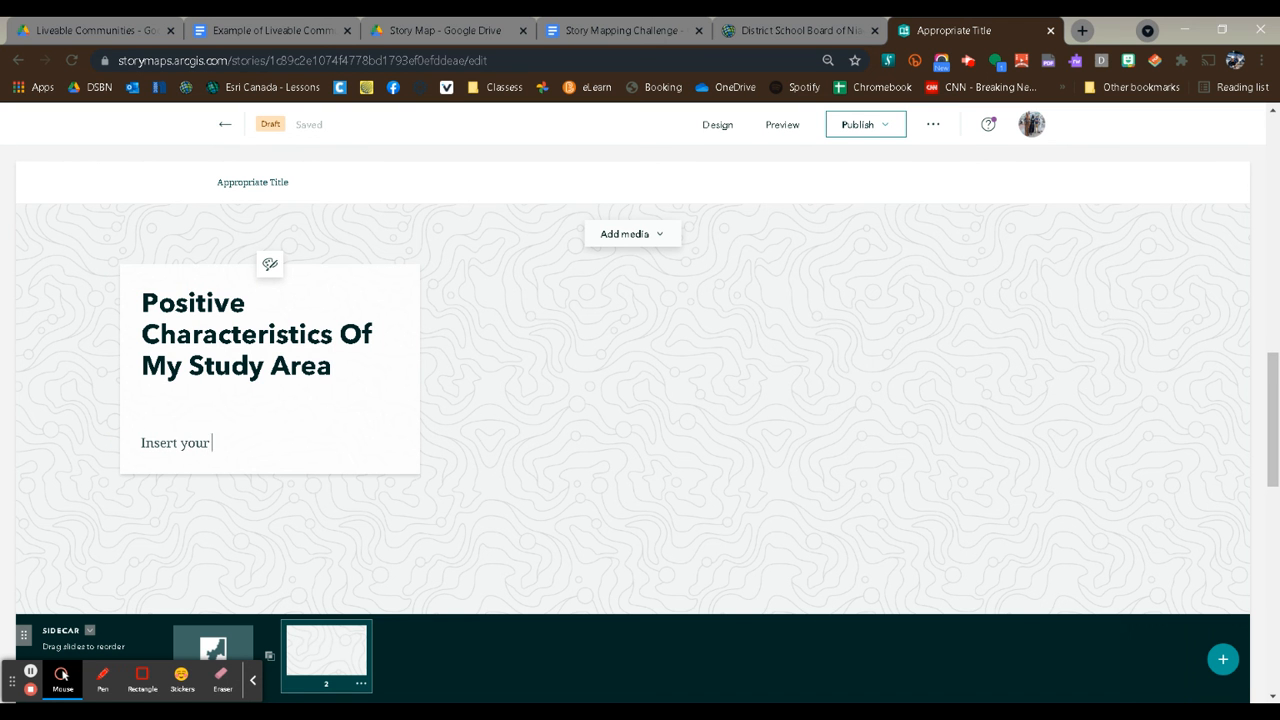
pyautogui.write(' description here')
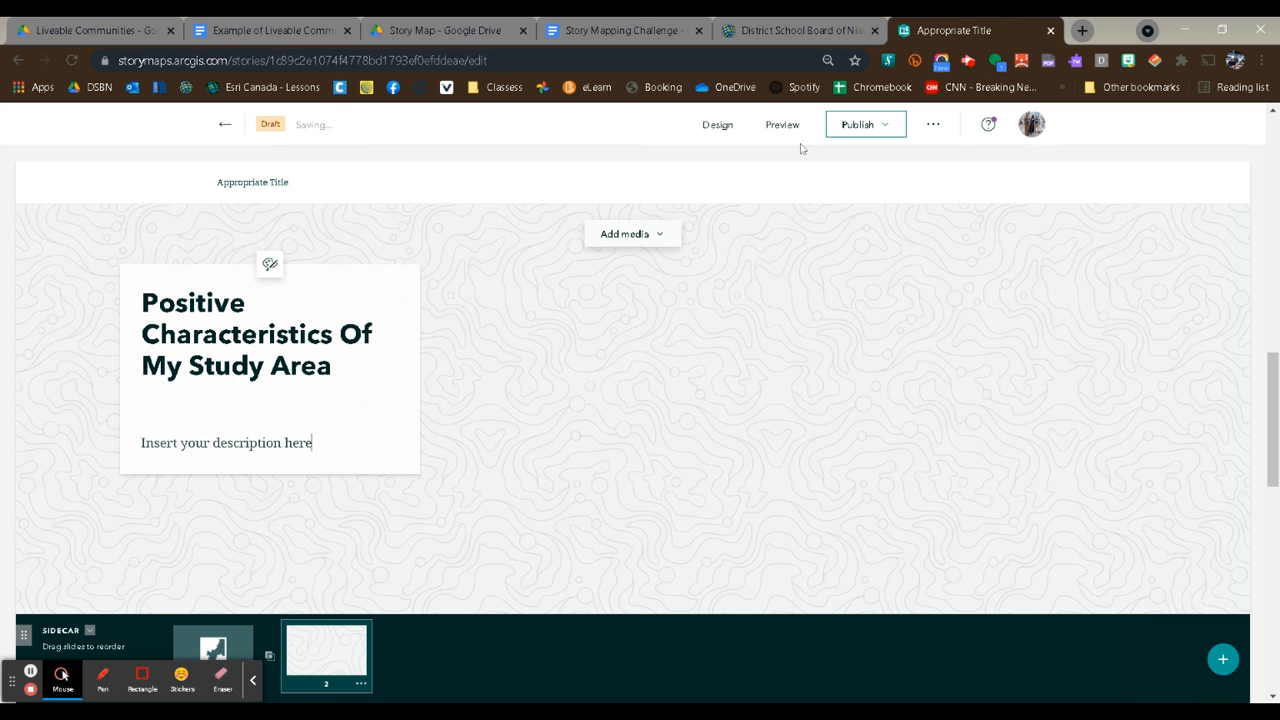
# Add the base map as the second slide's media, with Improvements hidden, Positive Characteristics shown and the view closer on Harriston.
pyautogui.click(652, 236)
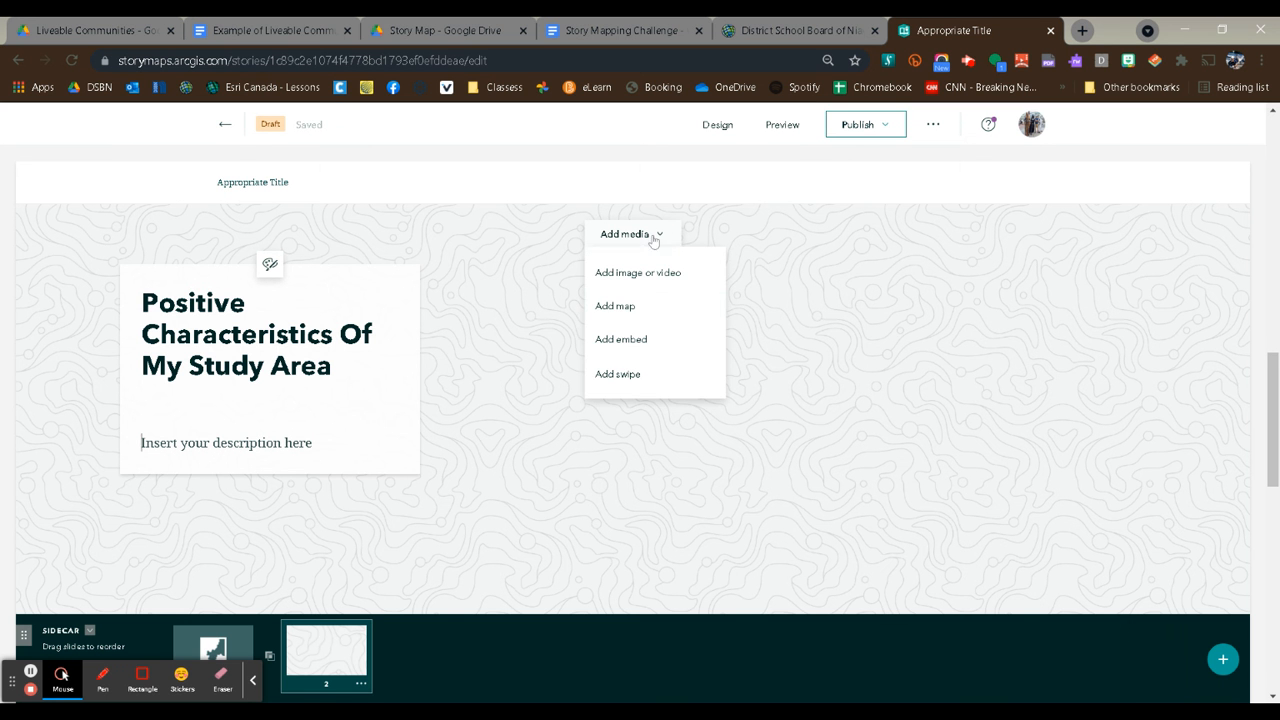
pyautogui.click(650, 305)
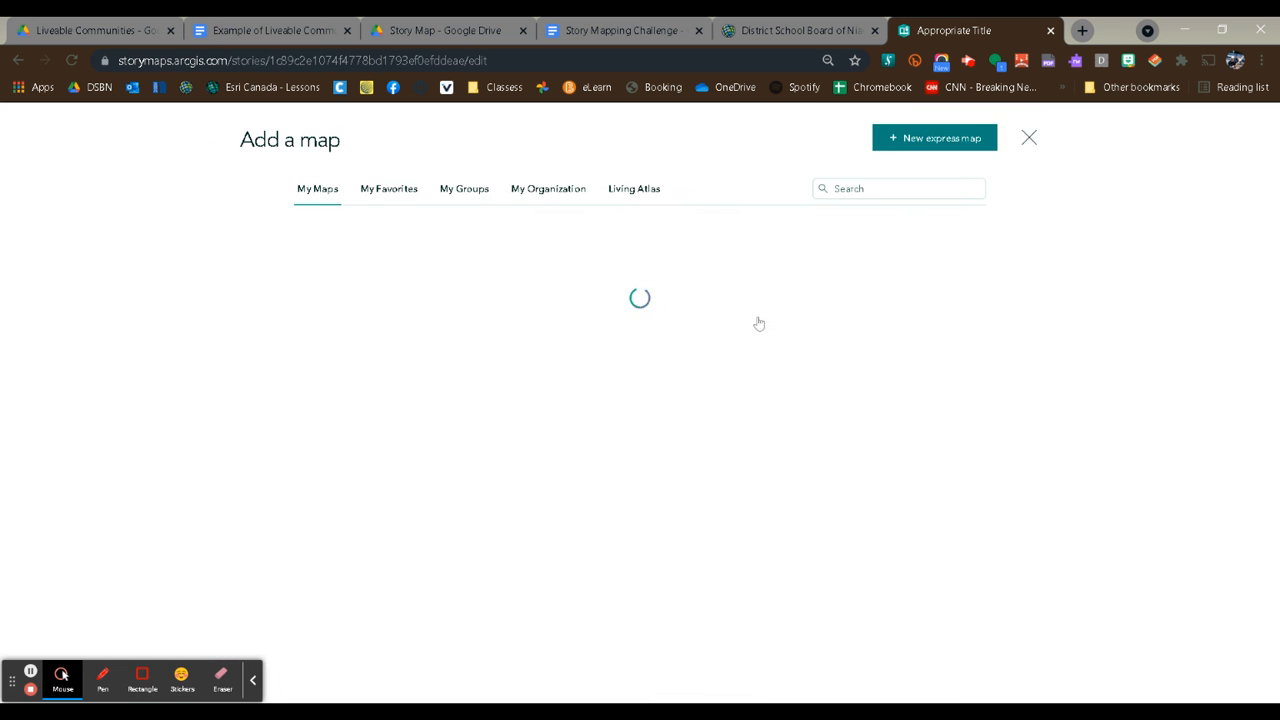
pyautogui.click(441, 312)
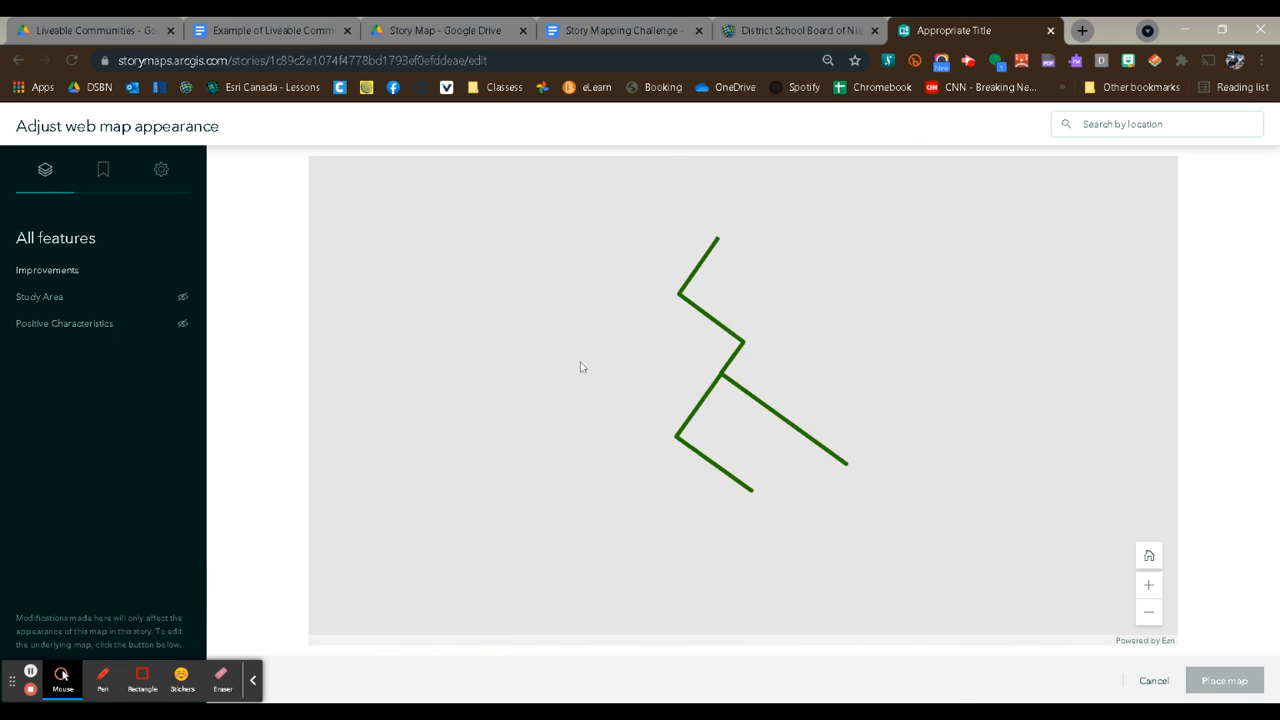
pyautogui.click(183, 274)
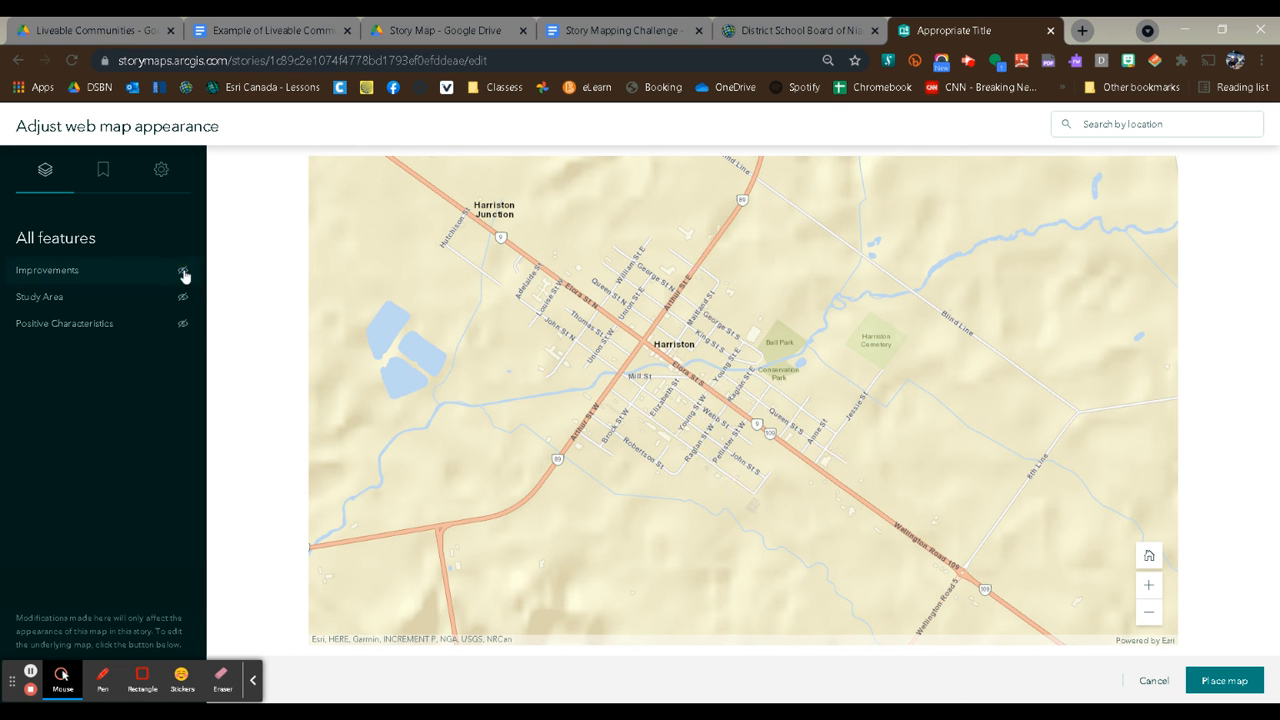
pyautogui.click(183, 325)
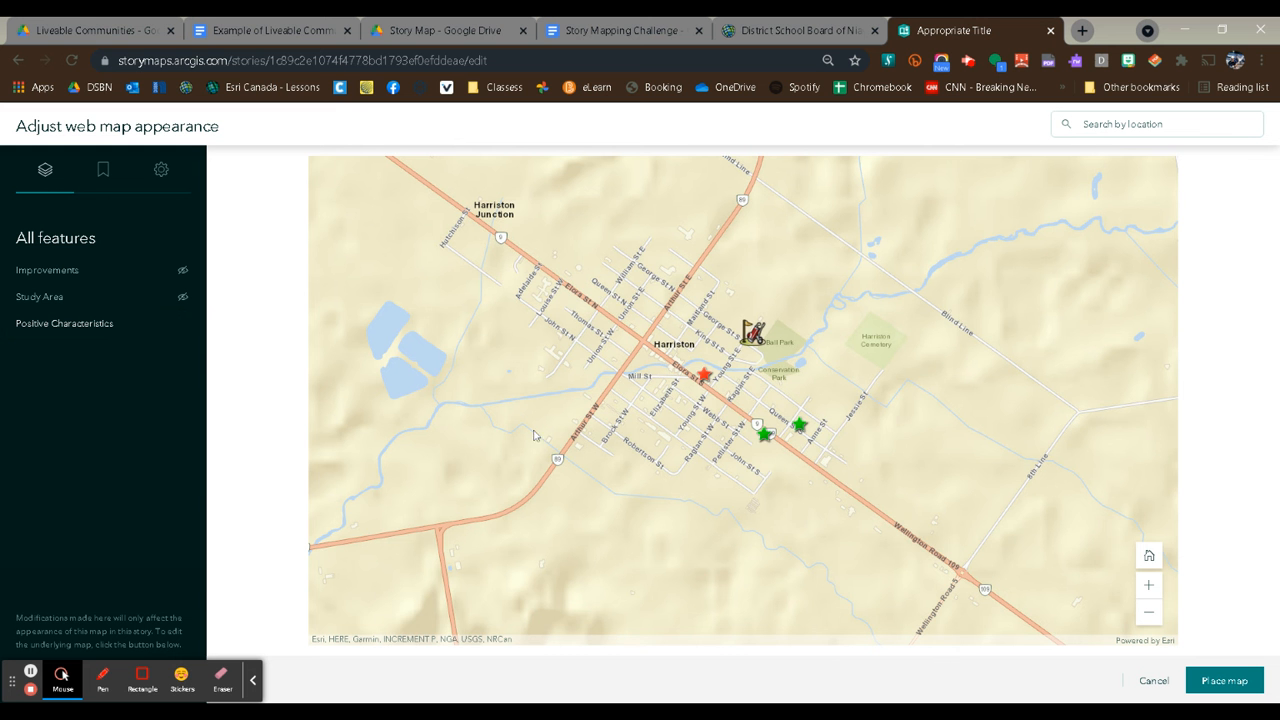
pyautogui.scroll(1, 743, 388)
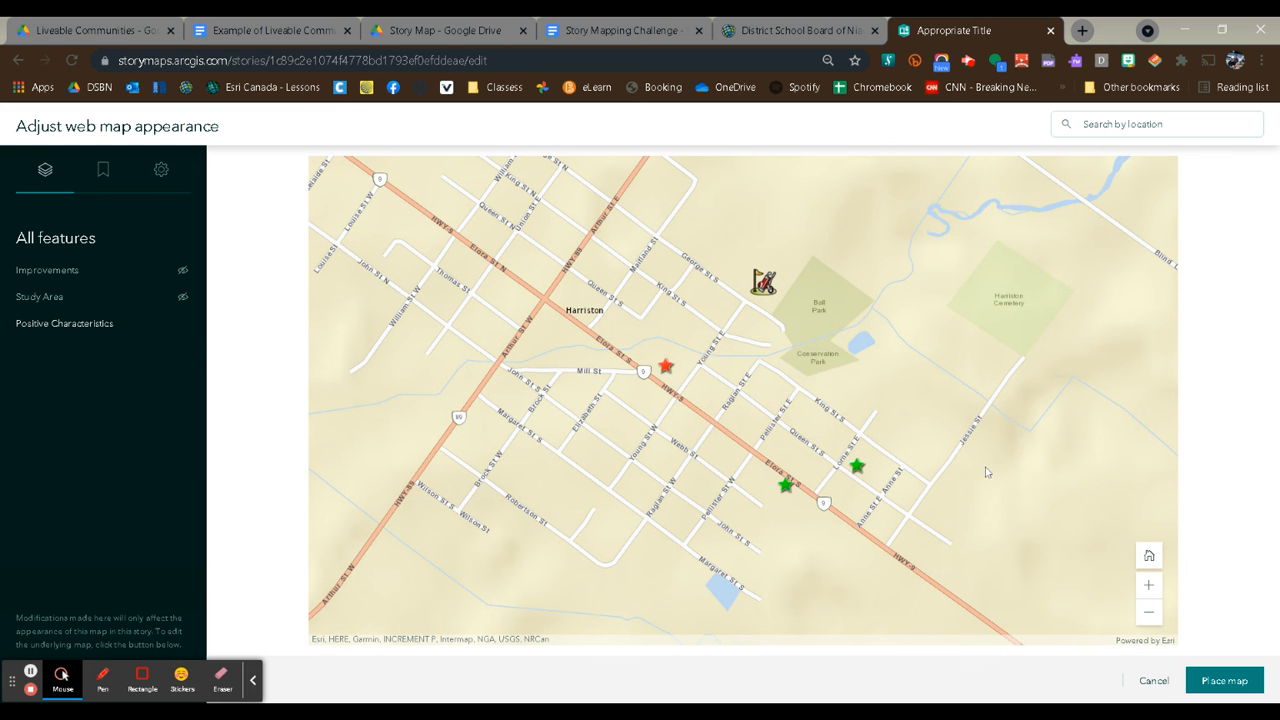
pyautogui.click(1241, 686)
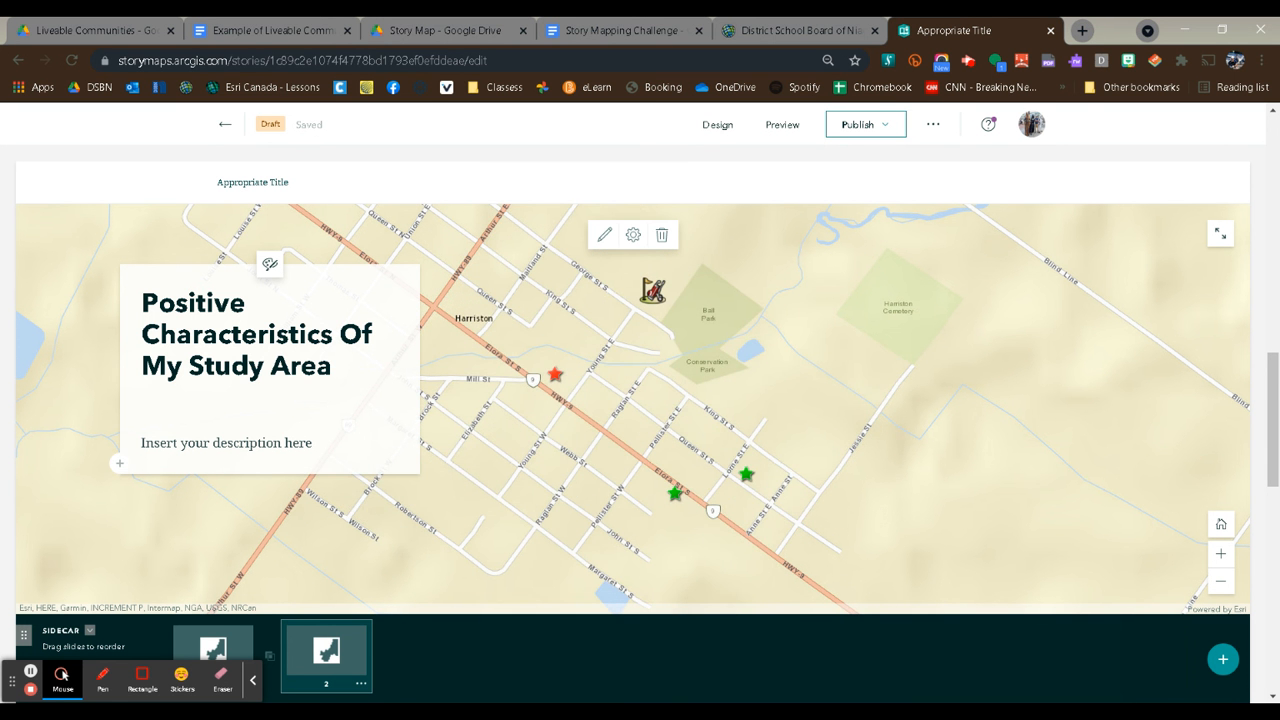
# Insert a map action below the second slide's description and label it "Solar Panel".
pyautogui.click(319, 443)
pyautogui.press('Return')
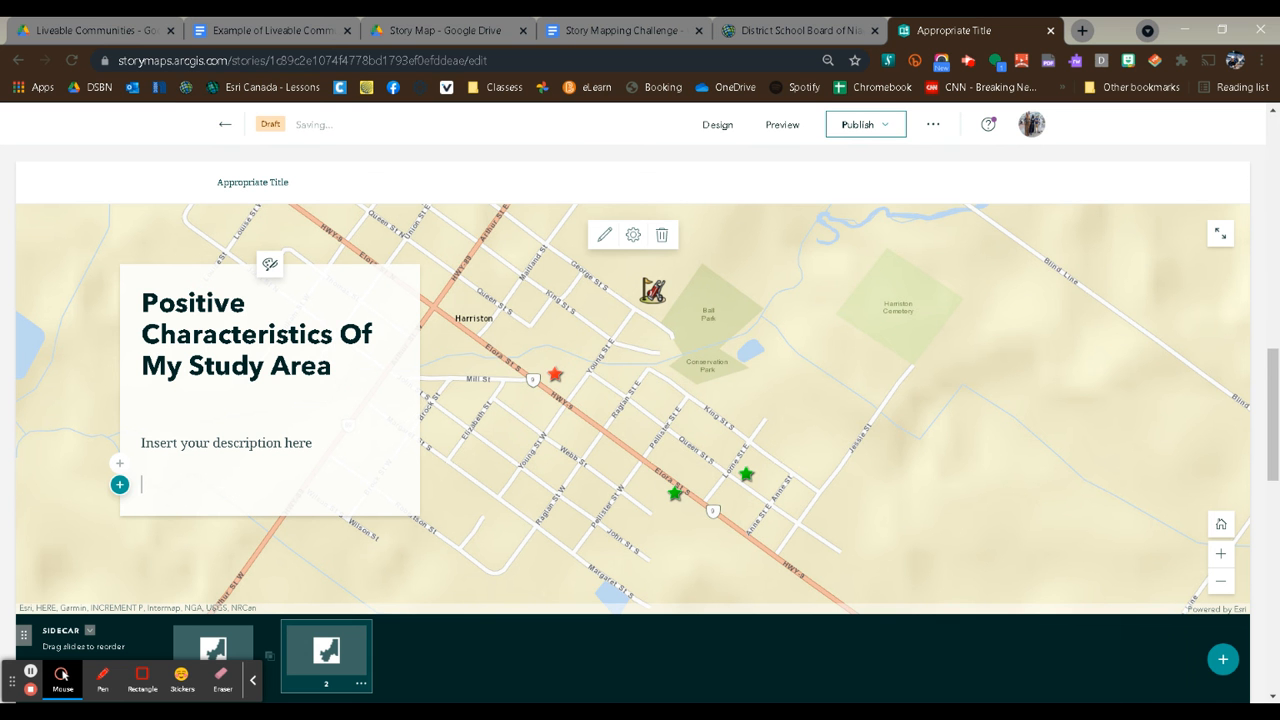
pyautogui.click(119, 485)
pyautogui.click(120, 486)
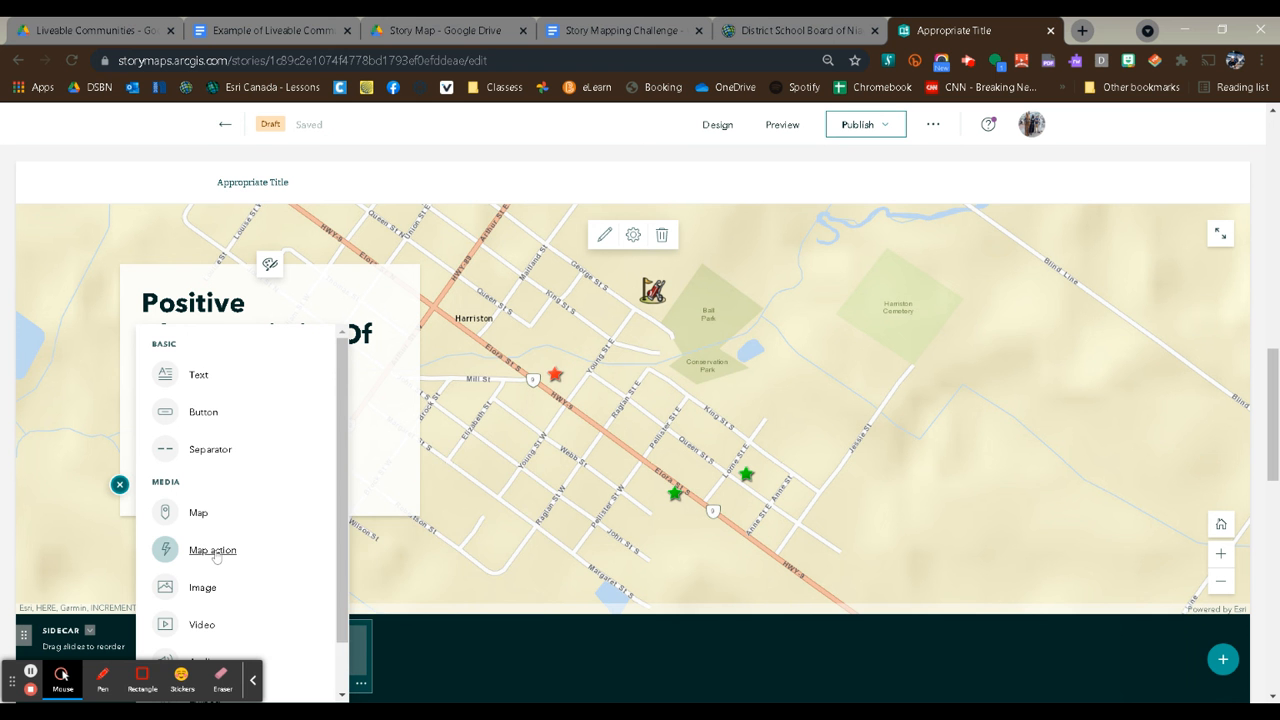
pyautogui.moveTo(215, 556)
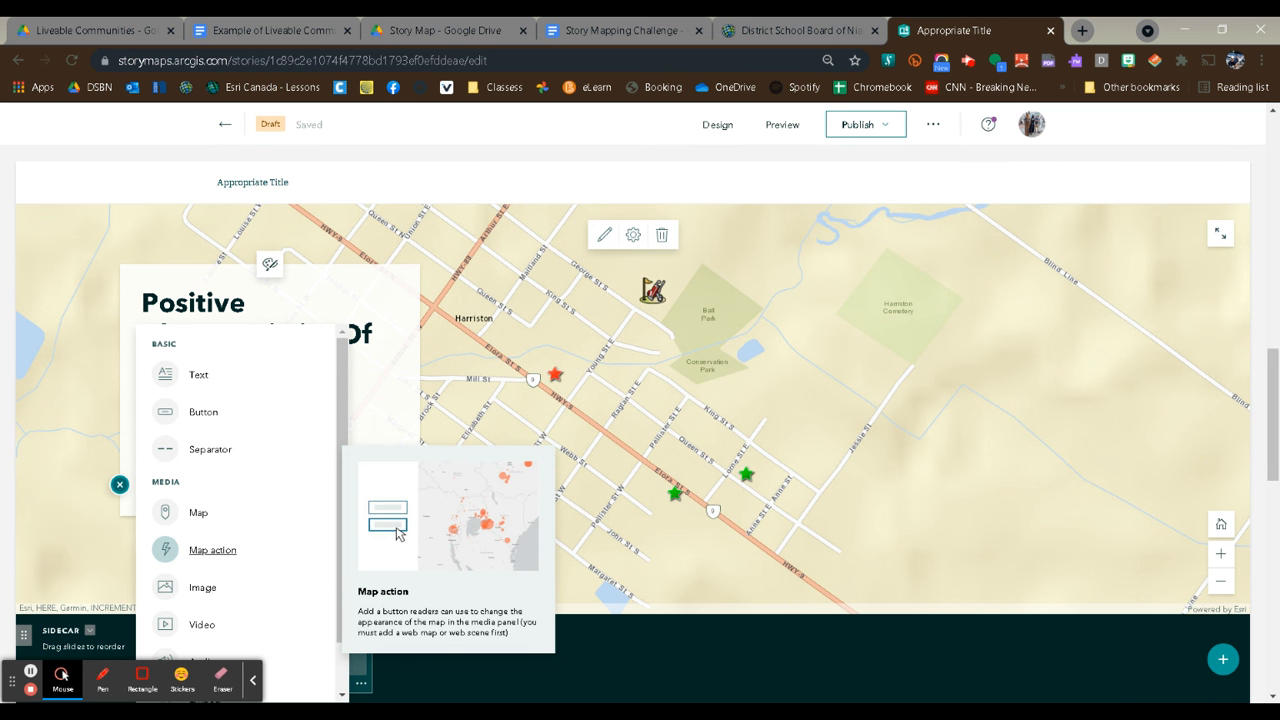
pyautogui.click(213, 550)
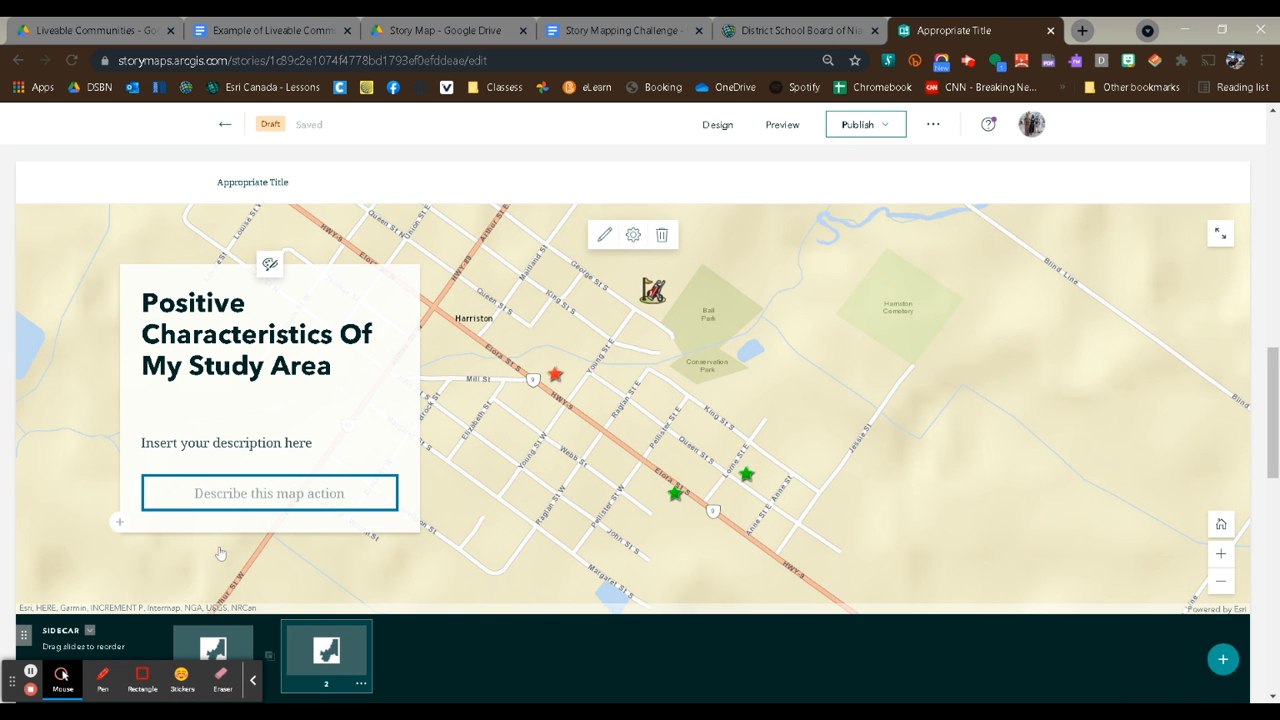
pyautogui.click(327, 493)
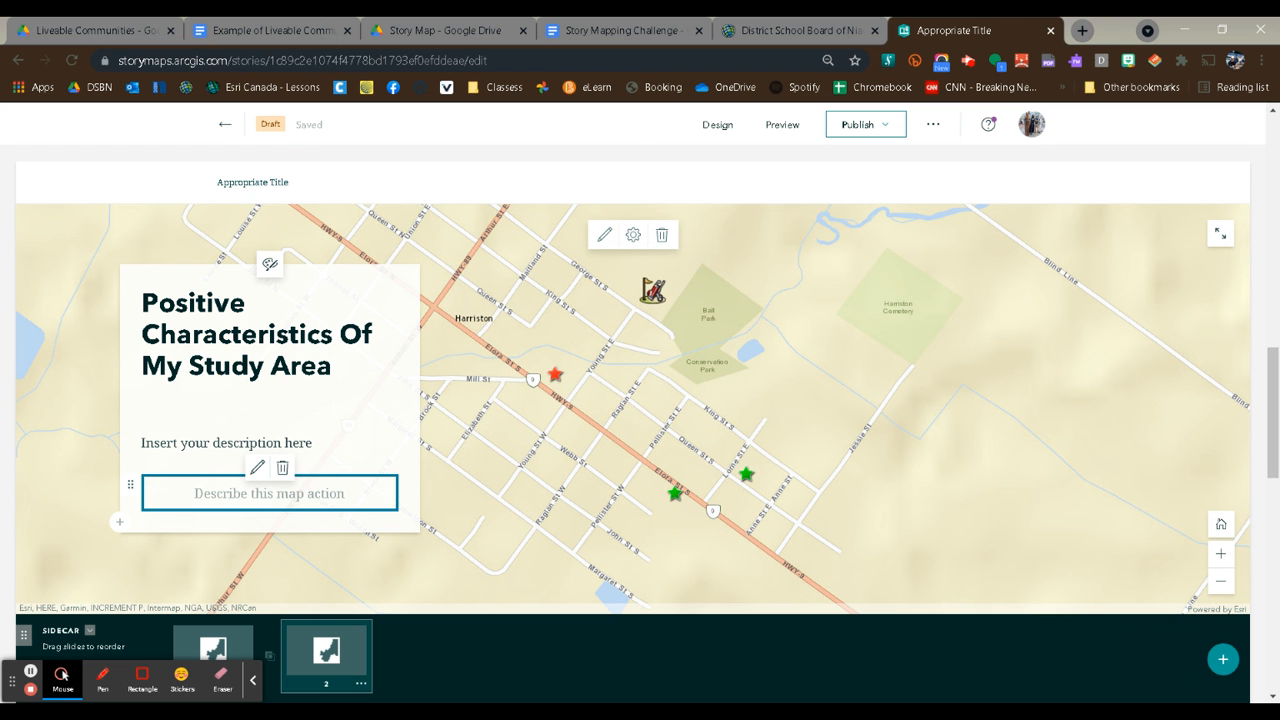
pyautogui.click(300, 495)
pyautogui.write('Solar ')
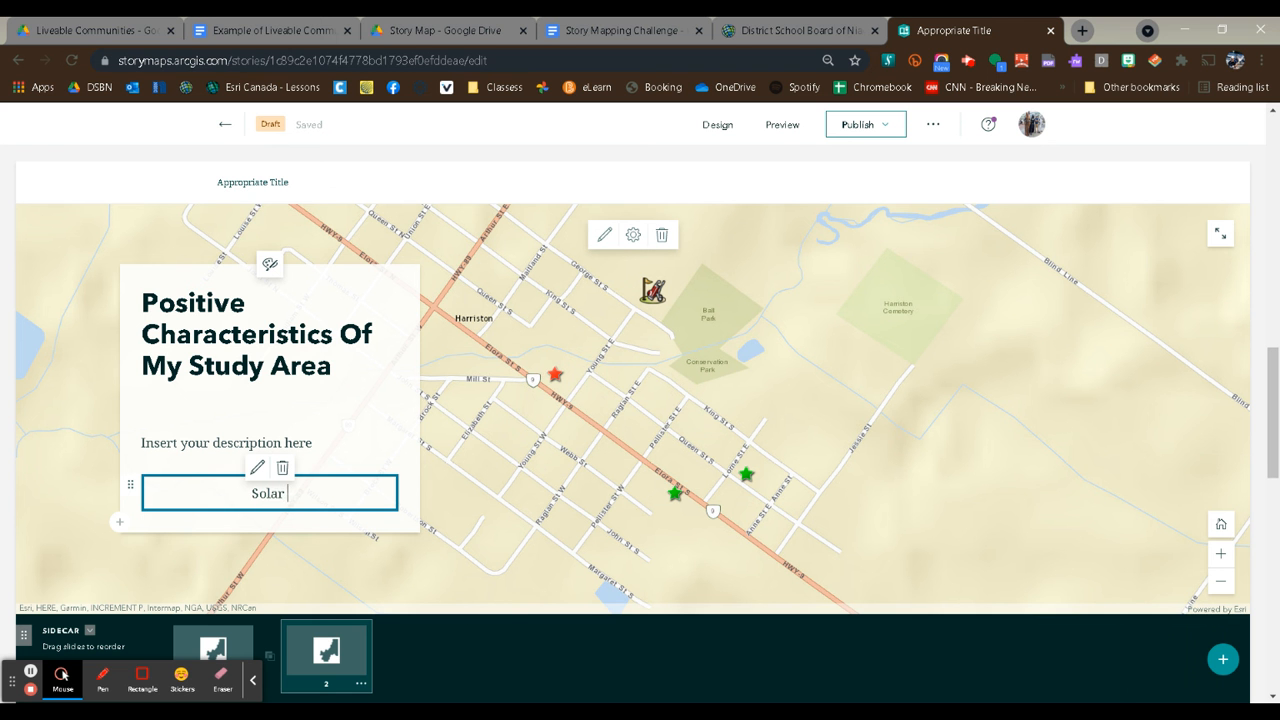
pyautogui.write('Panel')
# Configure the Solar Panel map action to show a close-up of the Solar Panel marker with its pop-up open, and save it.
pyautogui.click(258, 469)
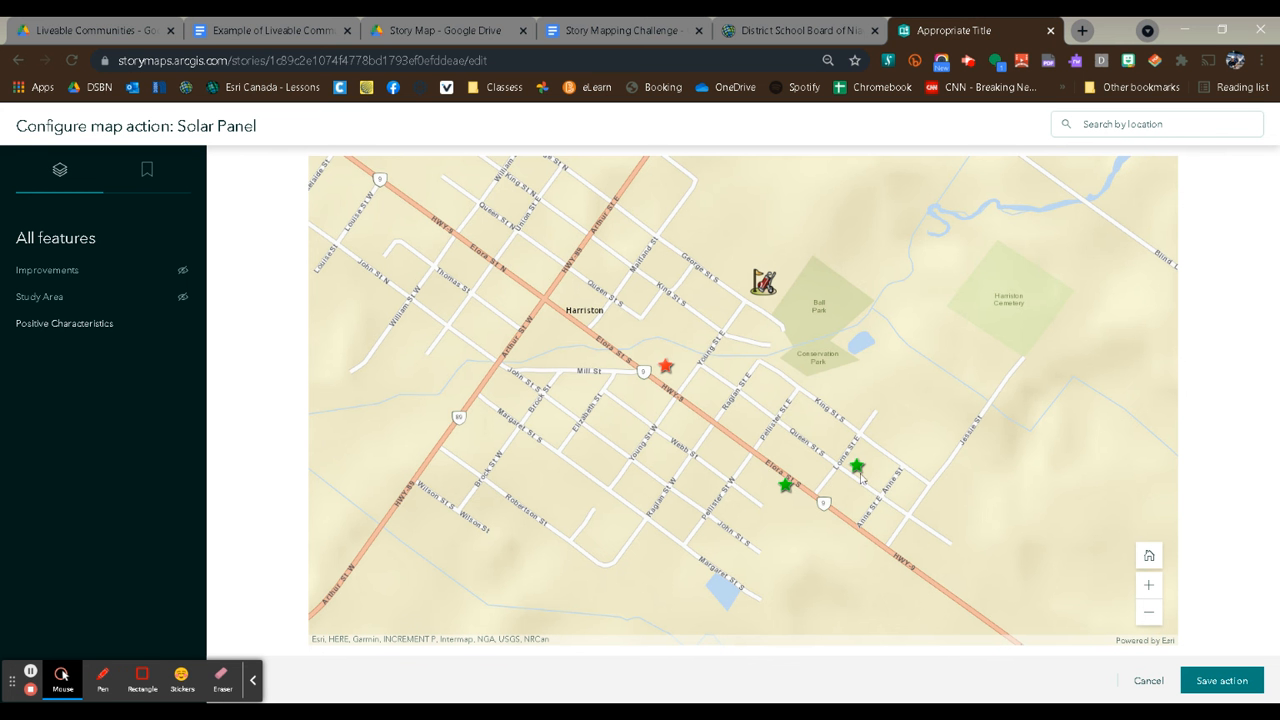
pyautogui.click(787, 486)
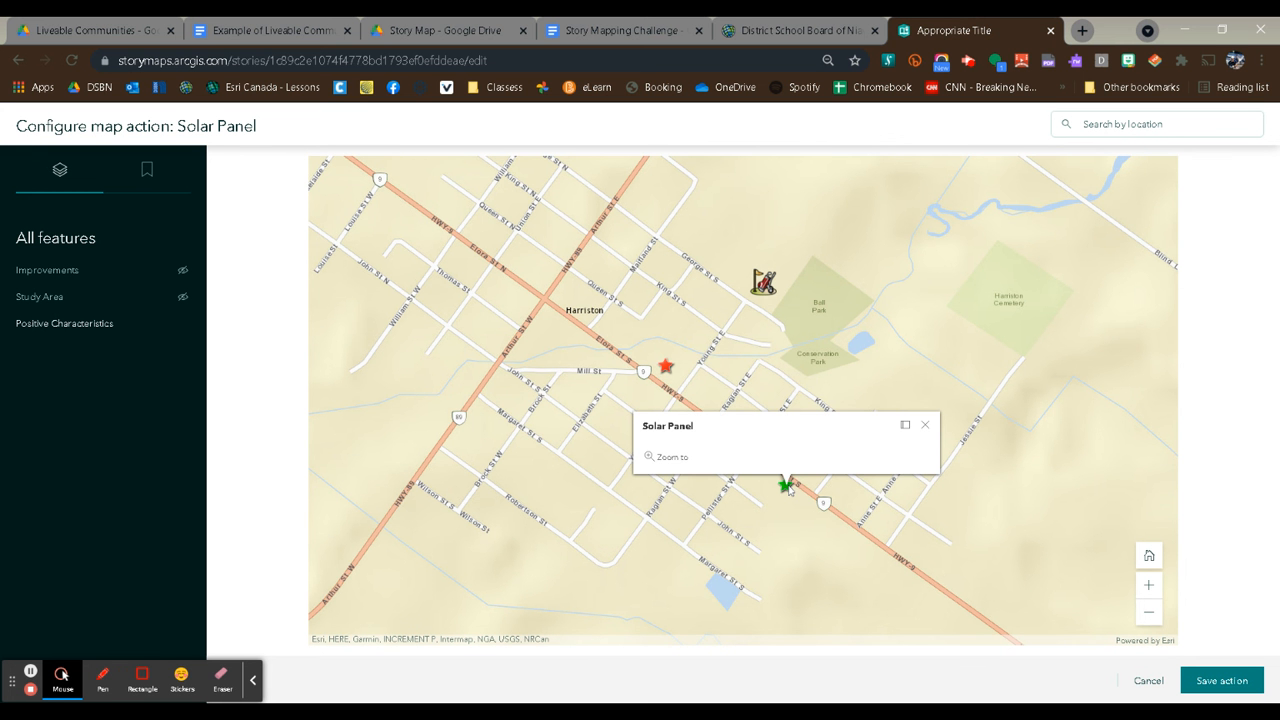
pyautogui.scroll(2, 800, 502)
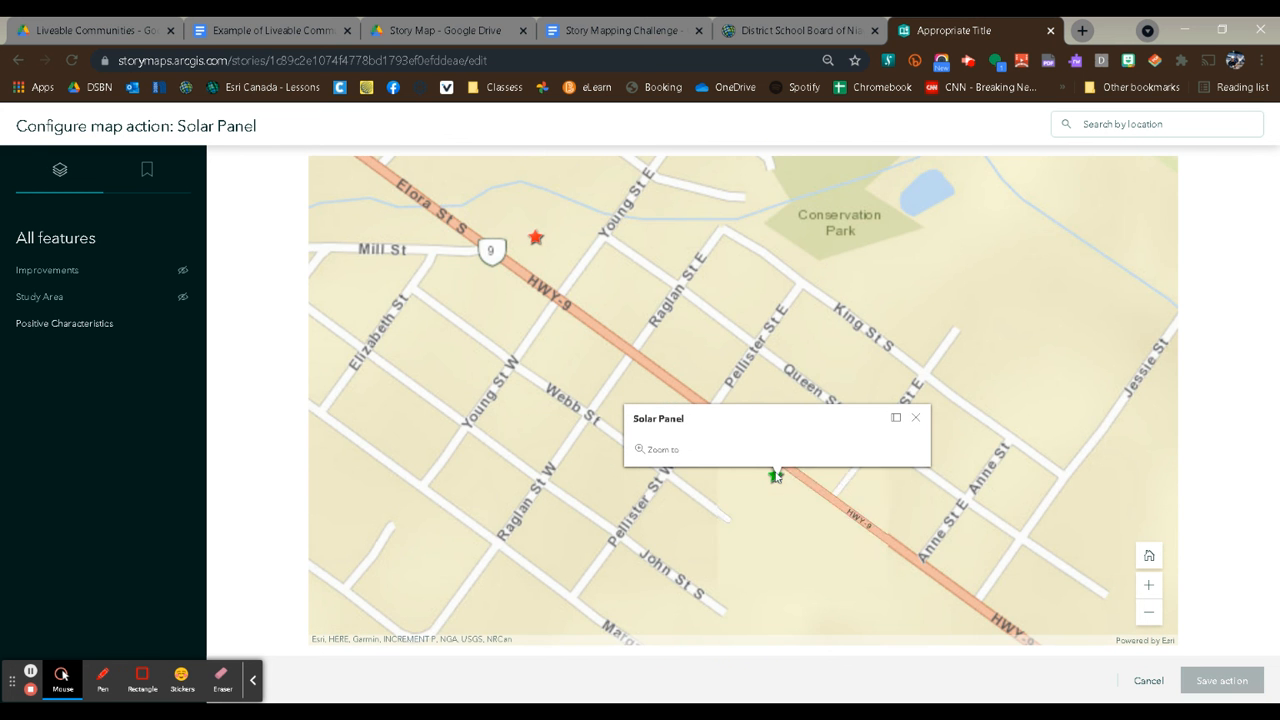
pyautogui.scroll(2, 798, 500)
pyautogui.scroll(1, 784, 504)
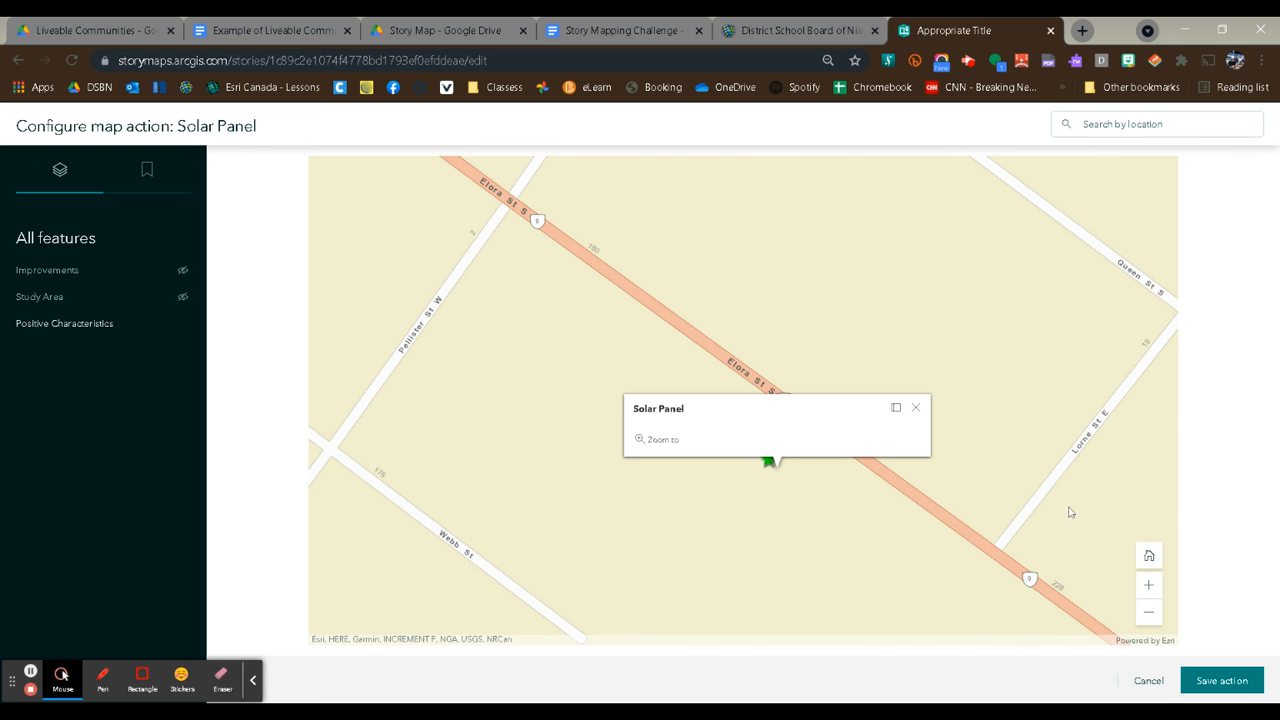
pyautogui.click(1232, 684)
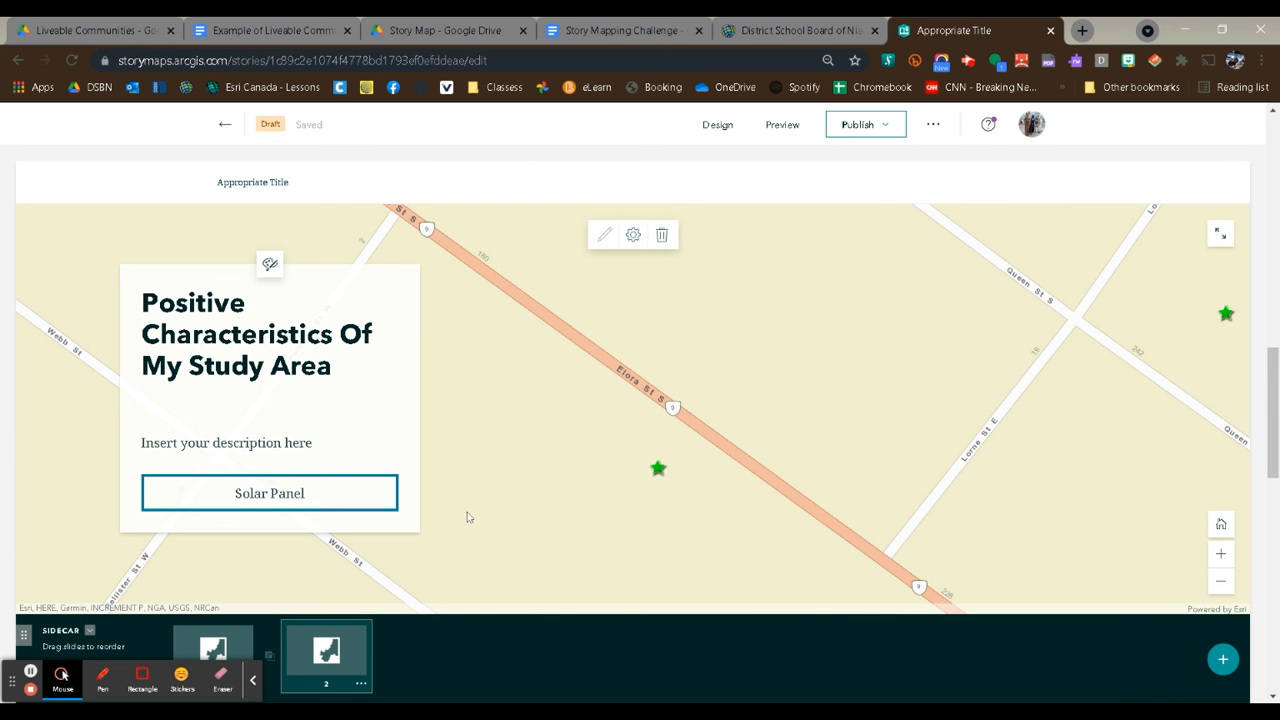
pyautogui.scroll(-3, 668, 470)
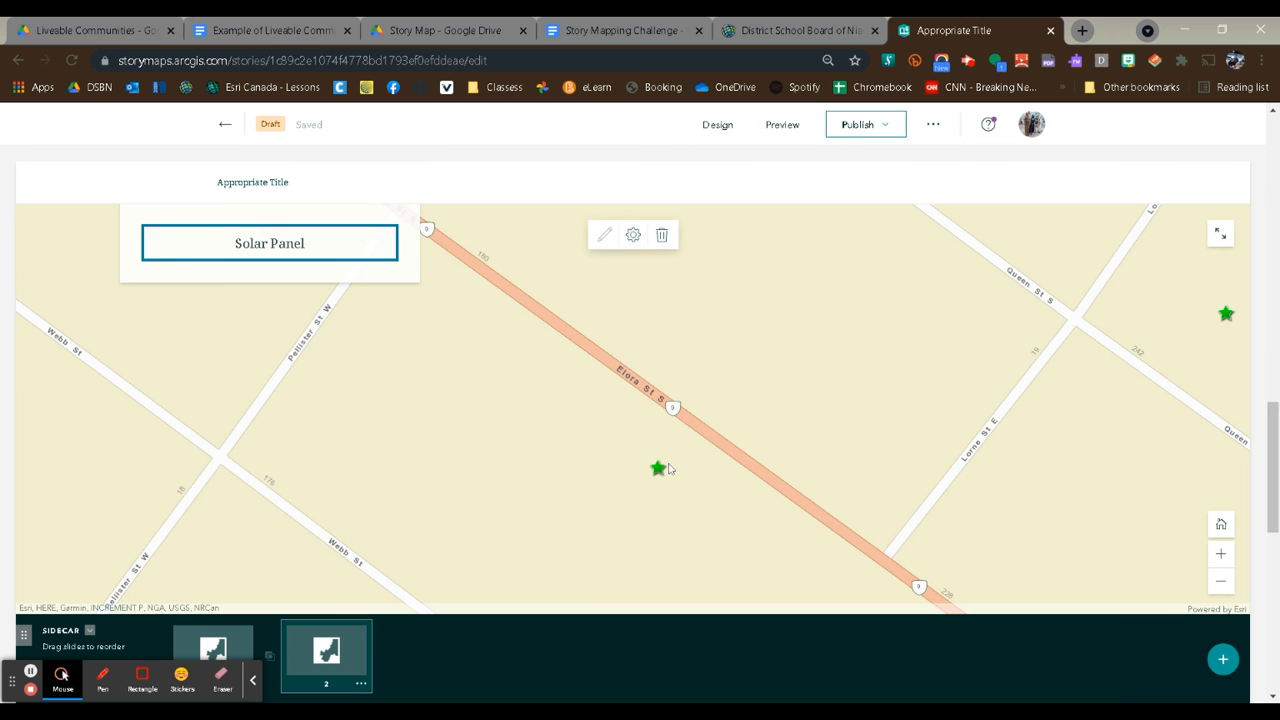
# Add a third sidecar slide with the text "Improvements To The Study Area" and the paragraph "Insert description here" below it.
pyautogui.scroll(3, 668, 470)
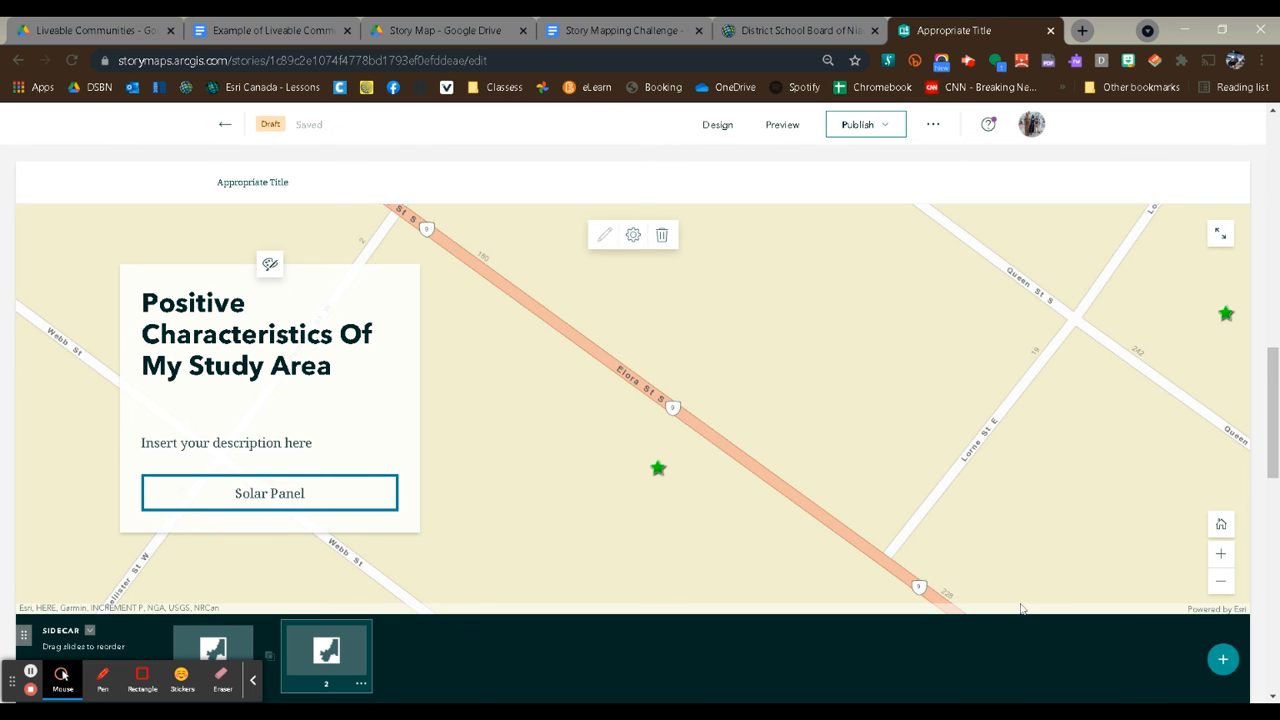
pyautogui.click(1224, 661)
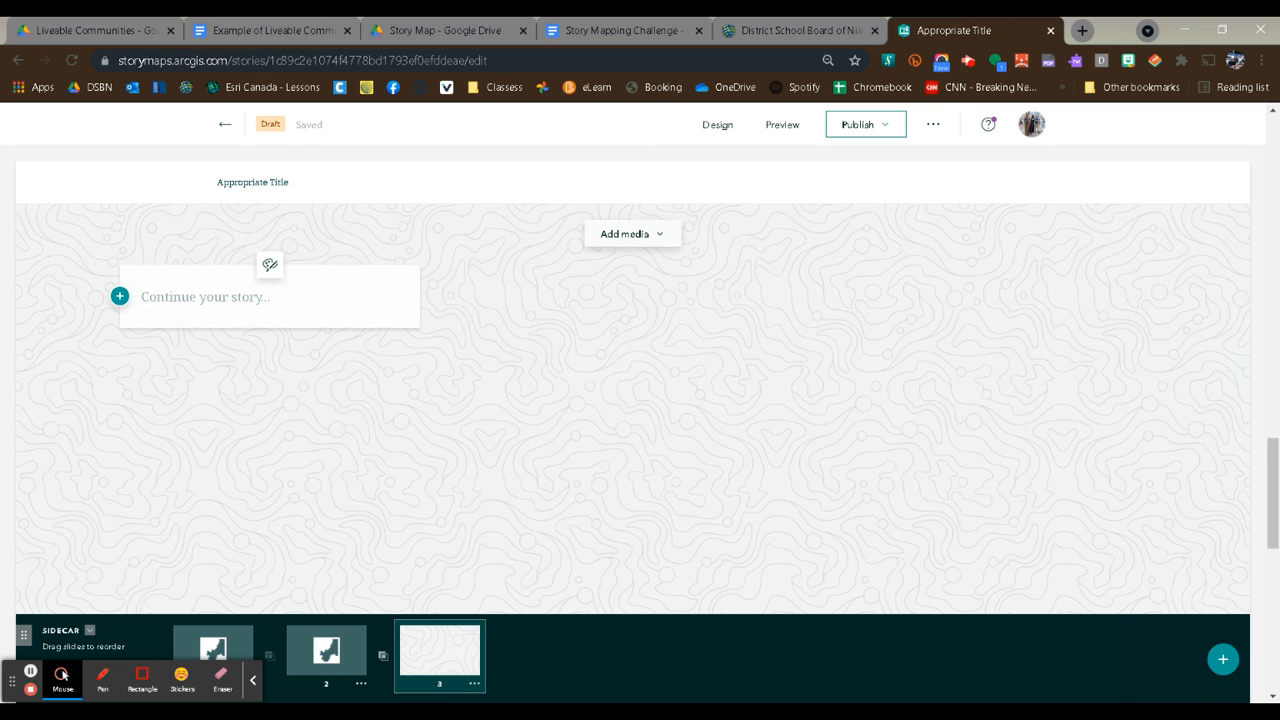
pyautogui.write('Improvem')
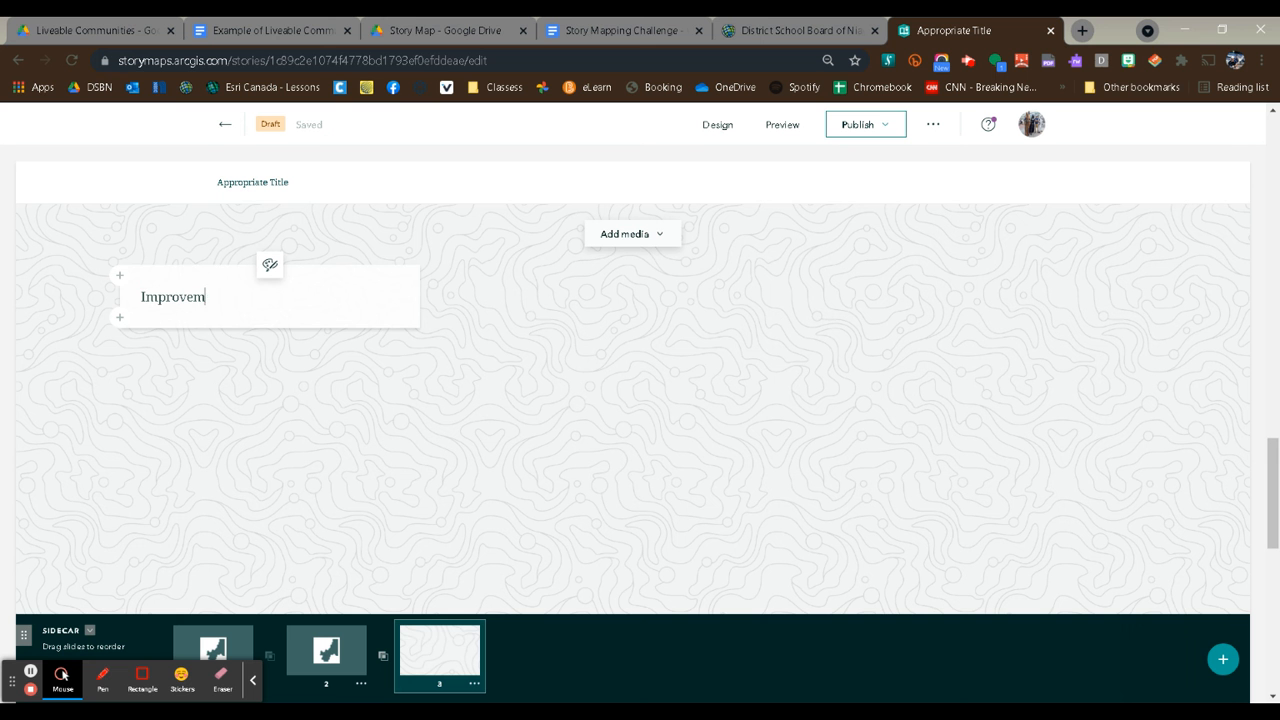
pyautogui.write('ents To tThe Study Area')
pyautogui.press('Return')
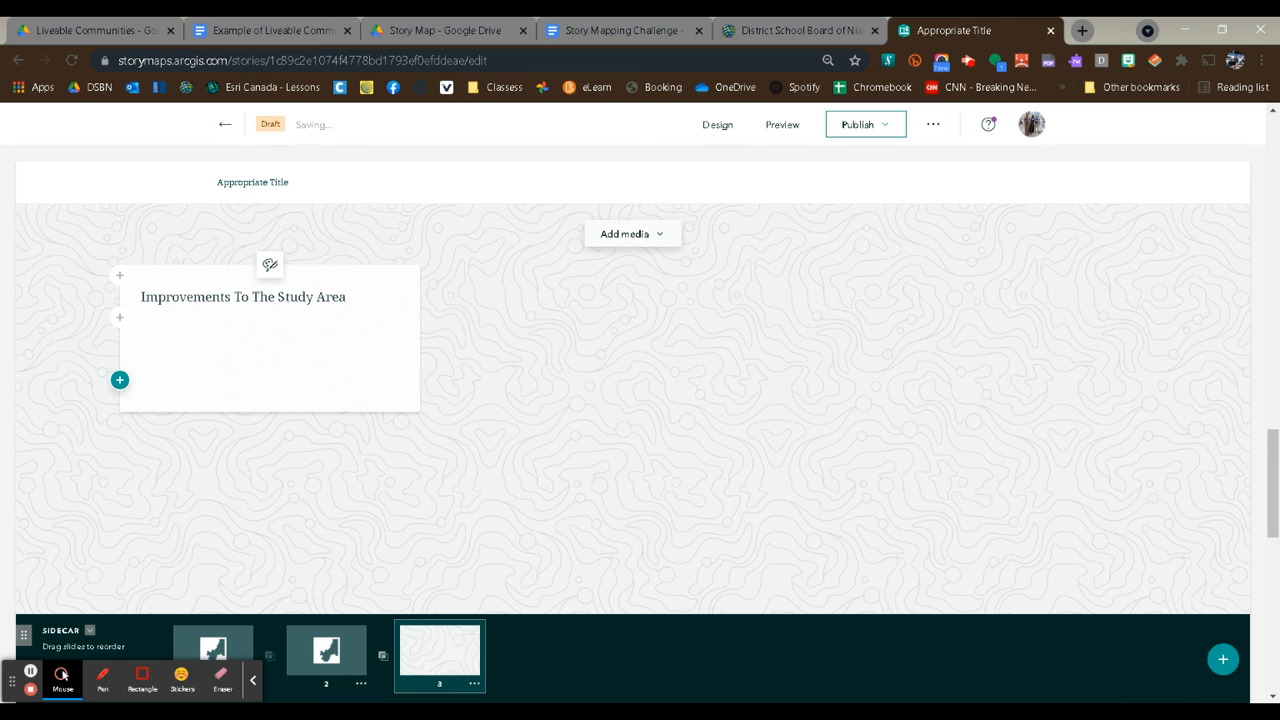
pyautogui.press('BackSpace')
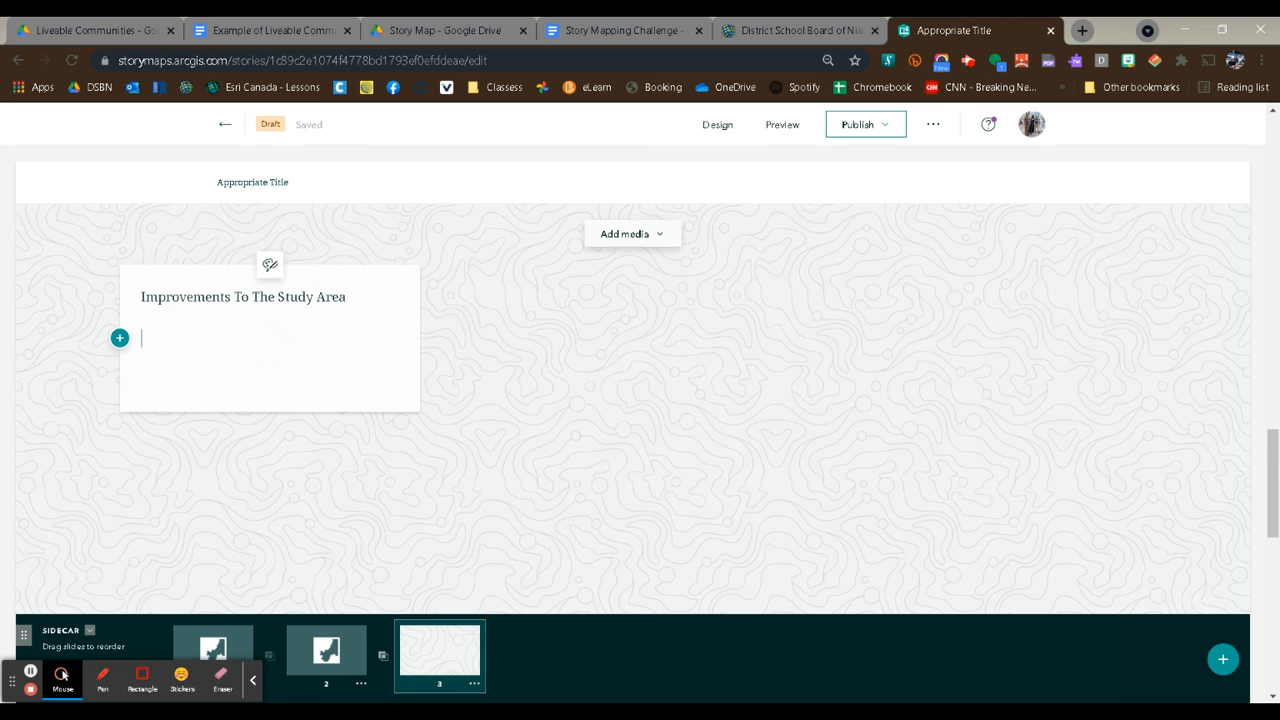
pyautogui.write('Insert description here')
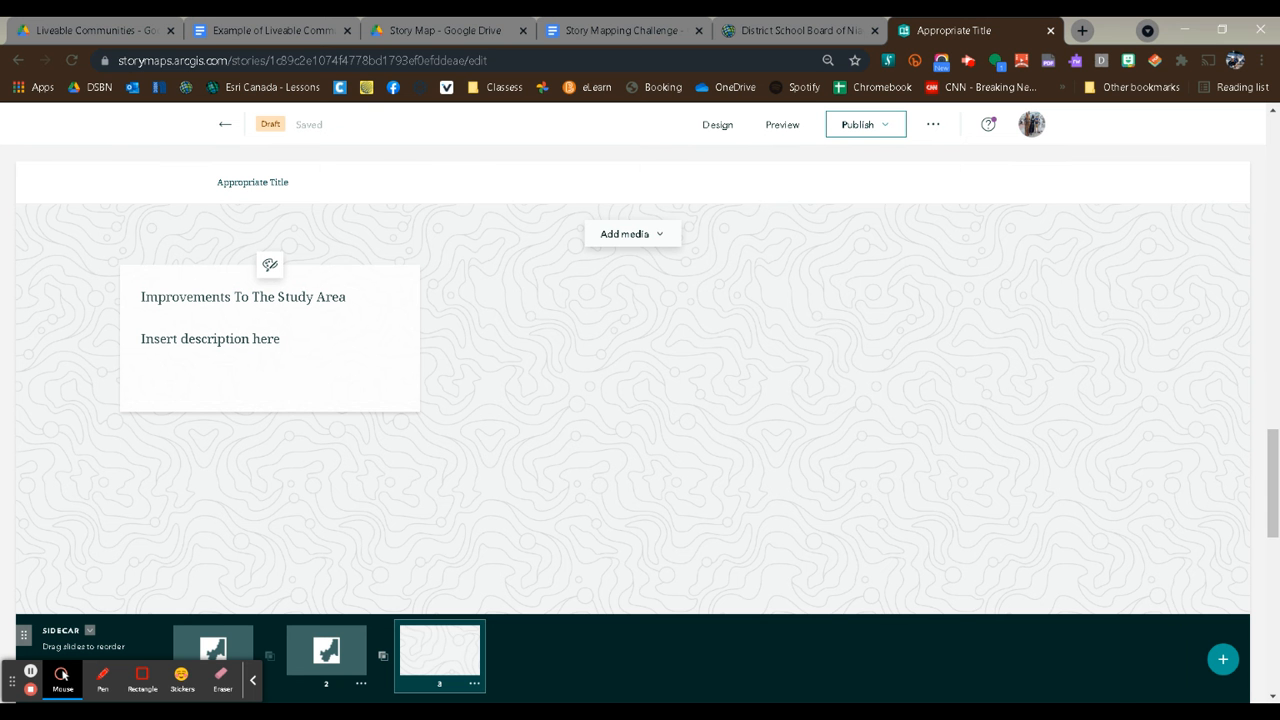
# Add the Liveable Communities map edited June 26, 2021 as the third slide's media, with Improvements shown and Study Area and Positive Characteristics hidden.
pyautogui.click(658, 236)
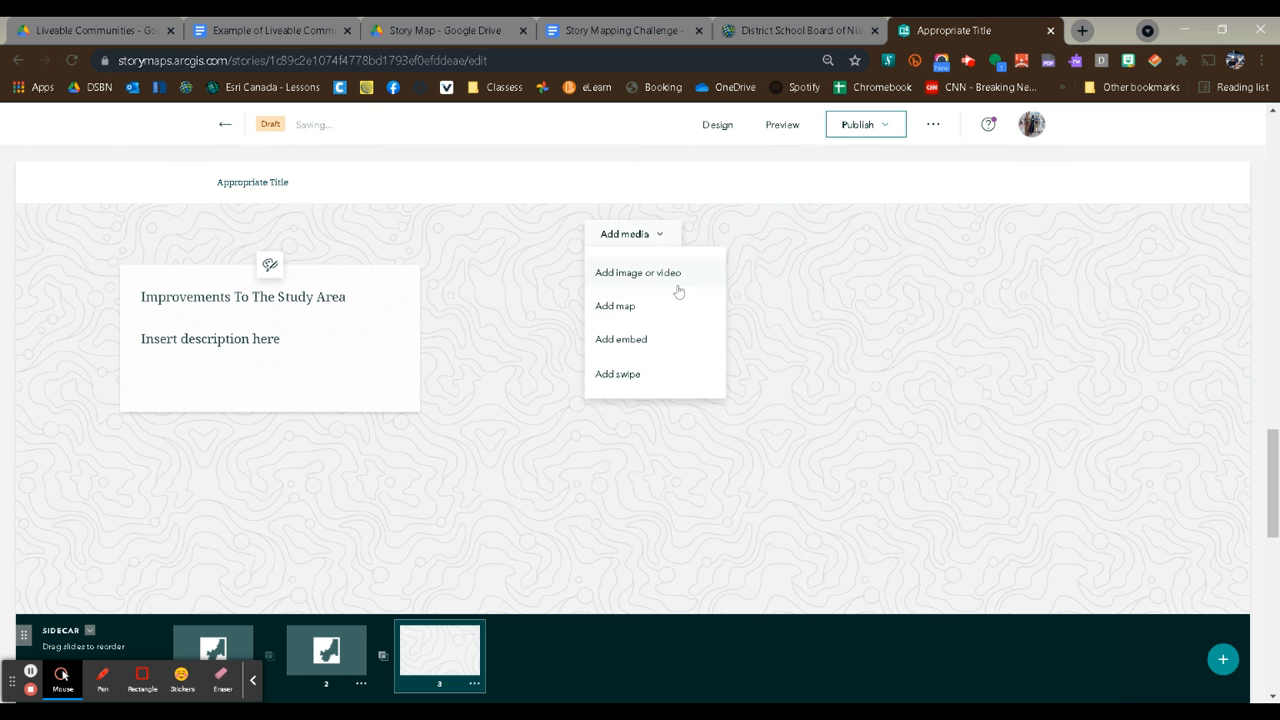
pyautogui.click(645, 306)
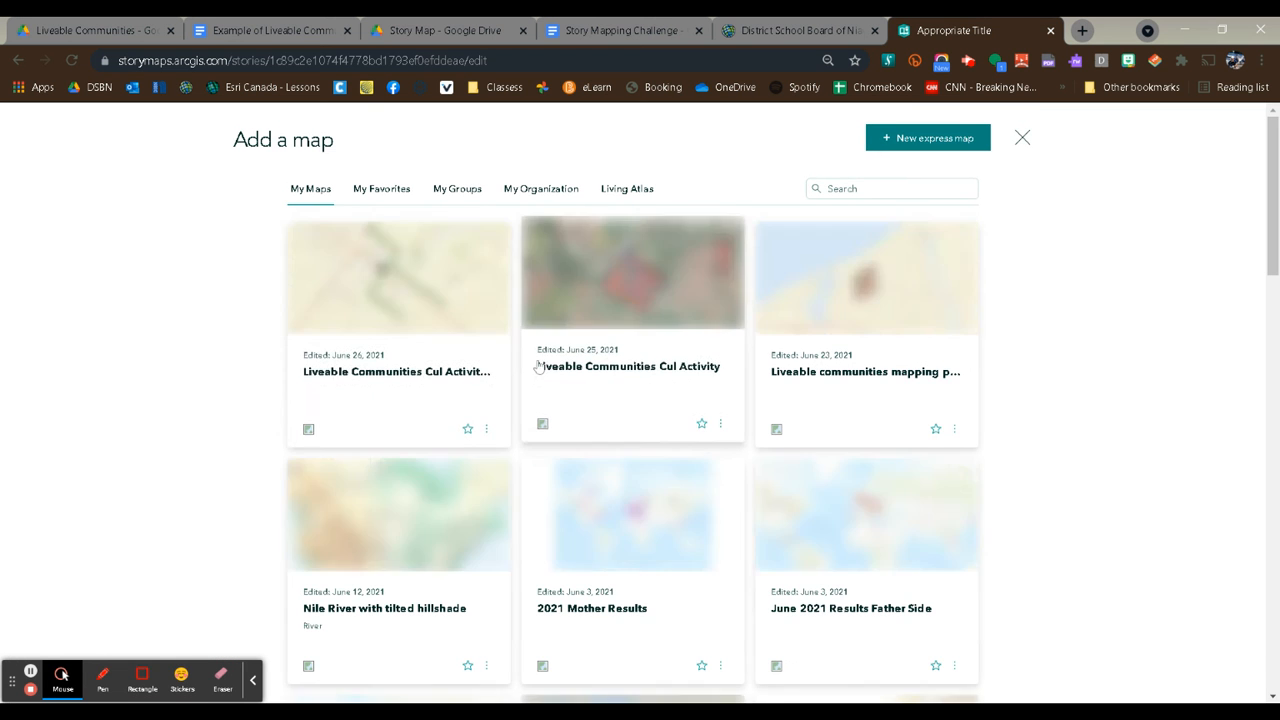
pyautogui.click(370, 292)
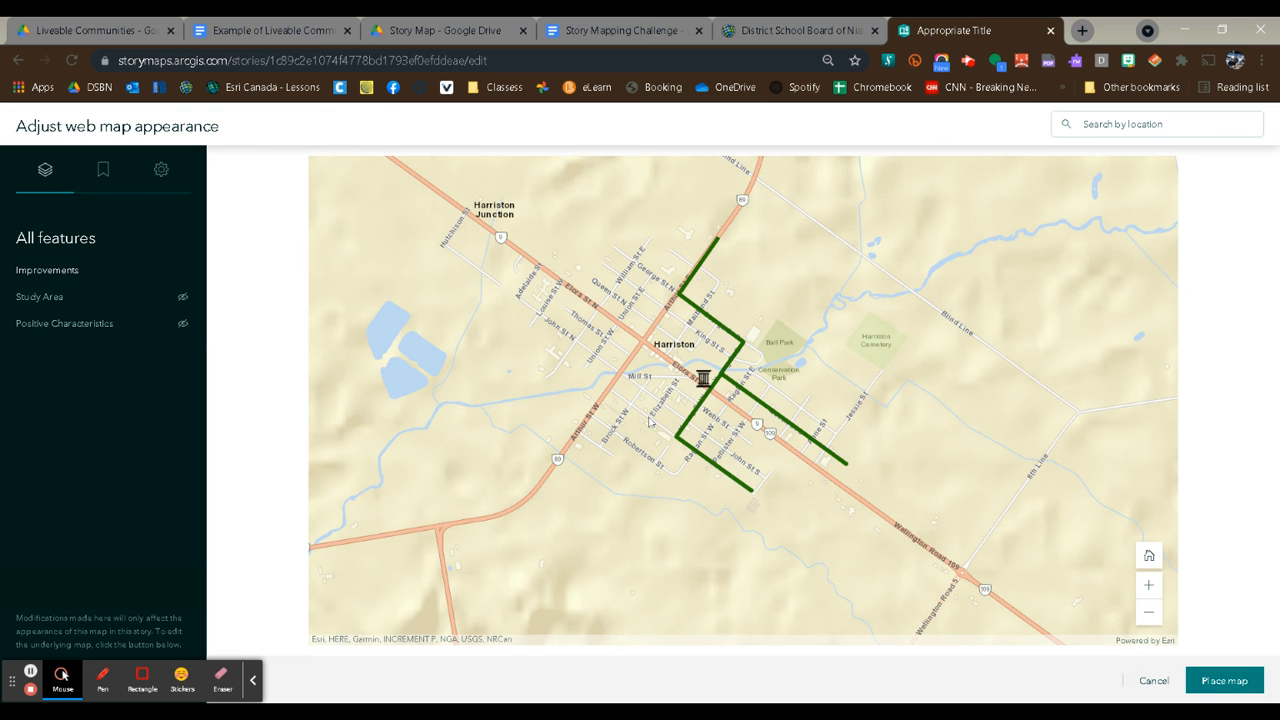
pyautogui.click(1225, 681)
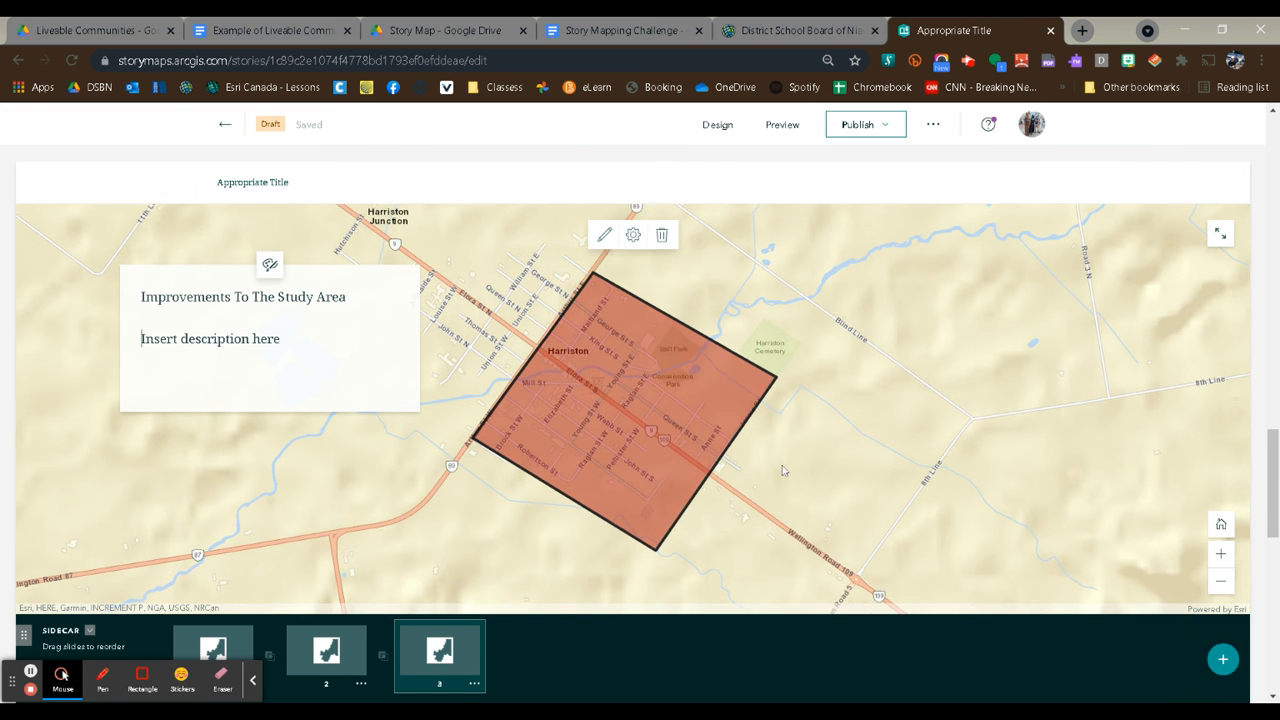
# Add blank lines below the third slide's description and start inserting an image there.
pyautogui.click(285, 340)
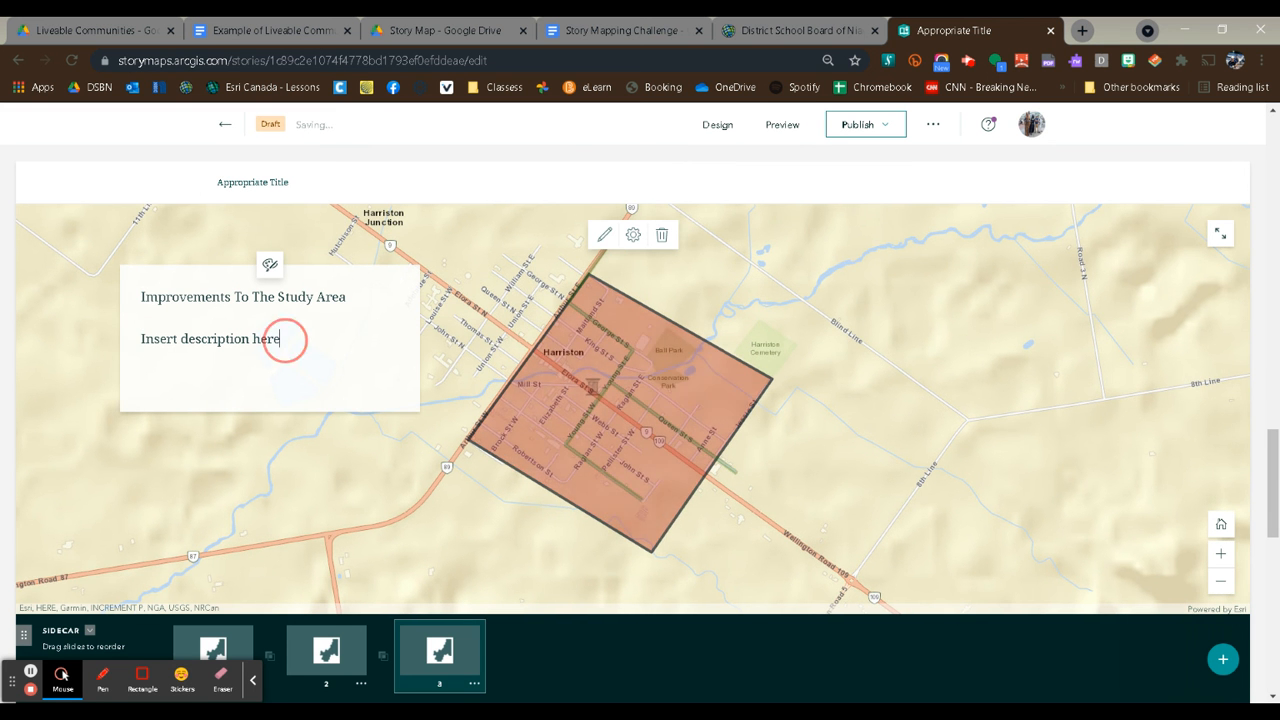
pyautogui.press('Return')
pyautogui.press('Return')
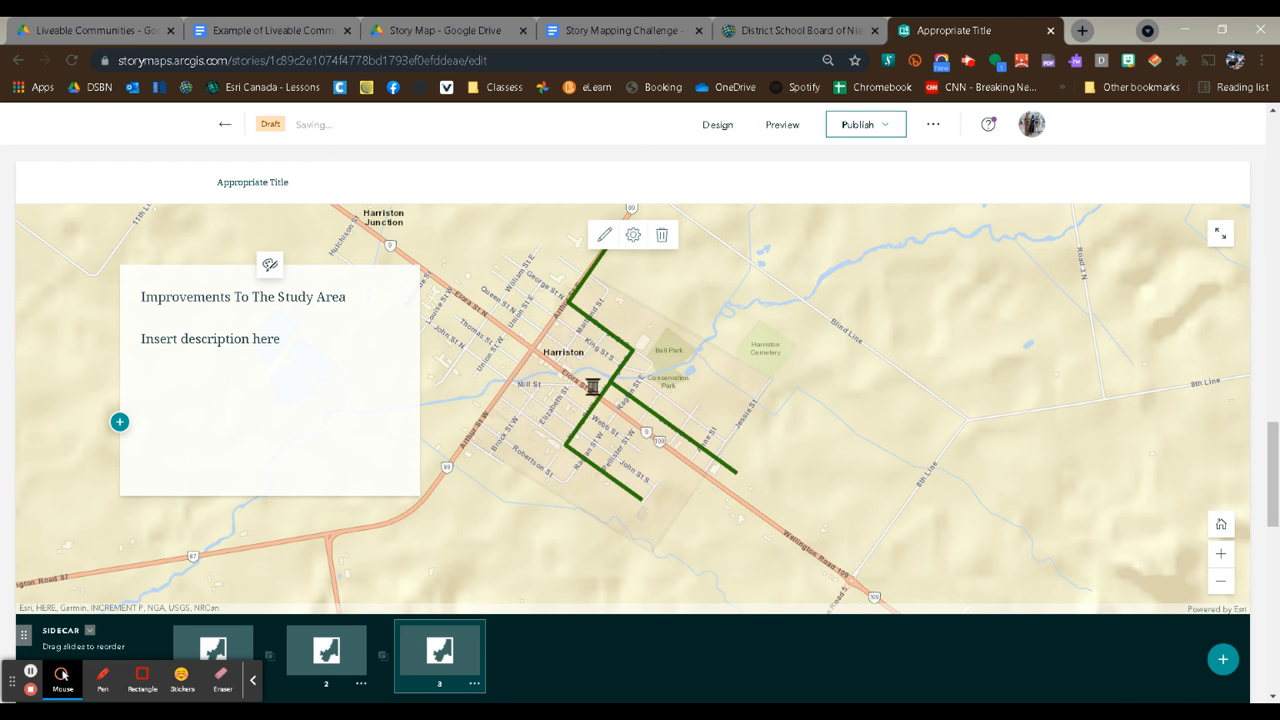
pyautogui.click(119, 423)
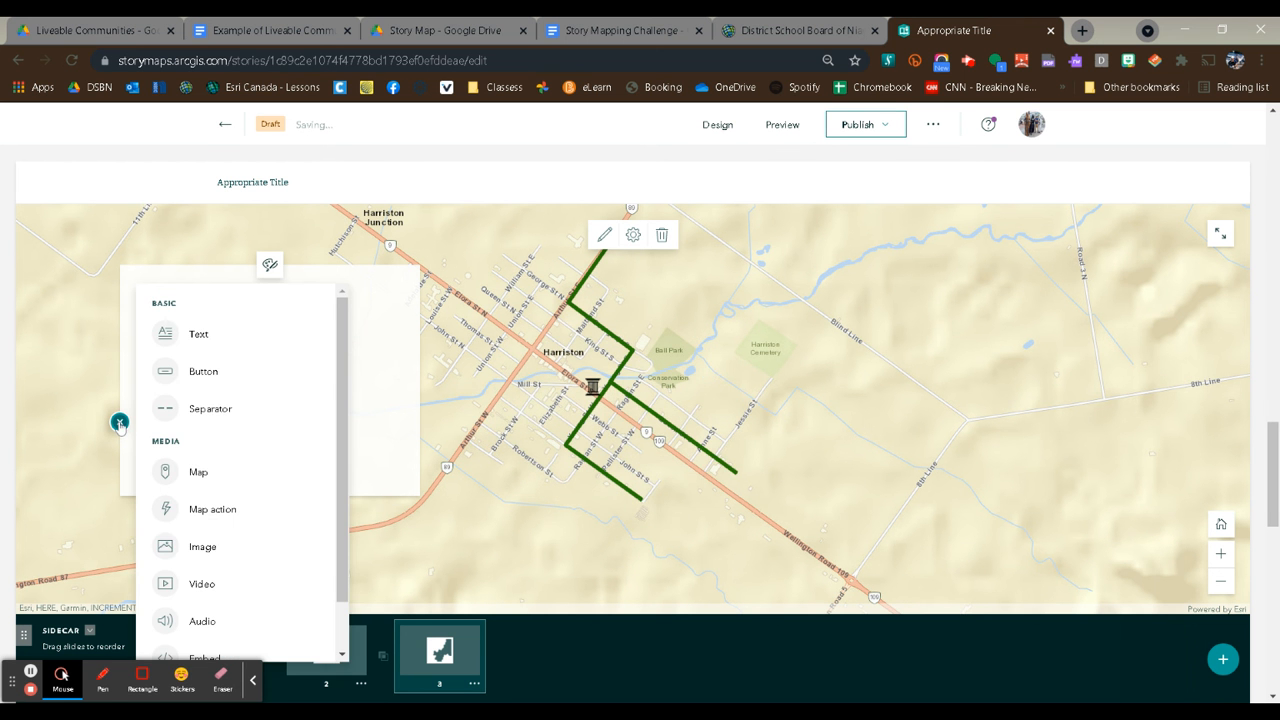
pyautogui.click(203, 546)
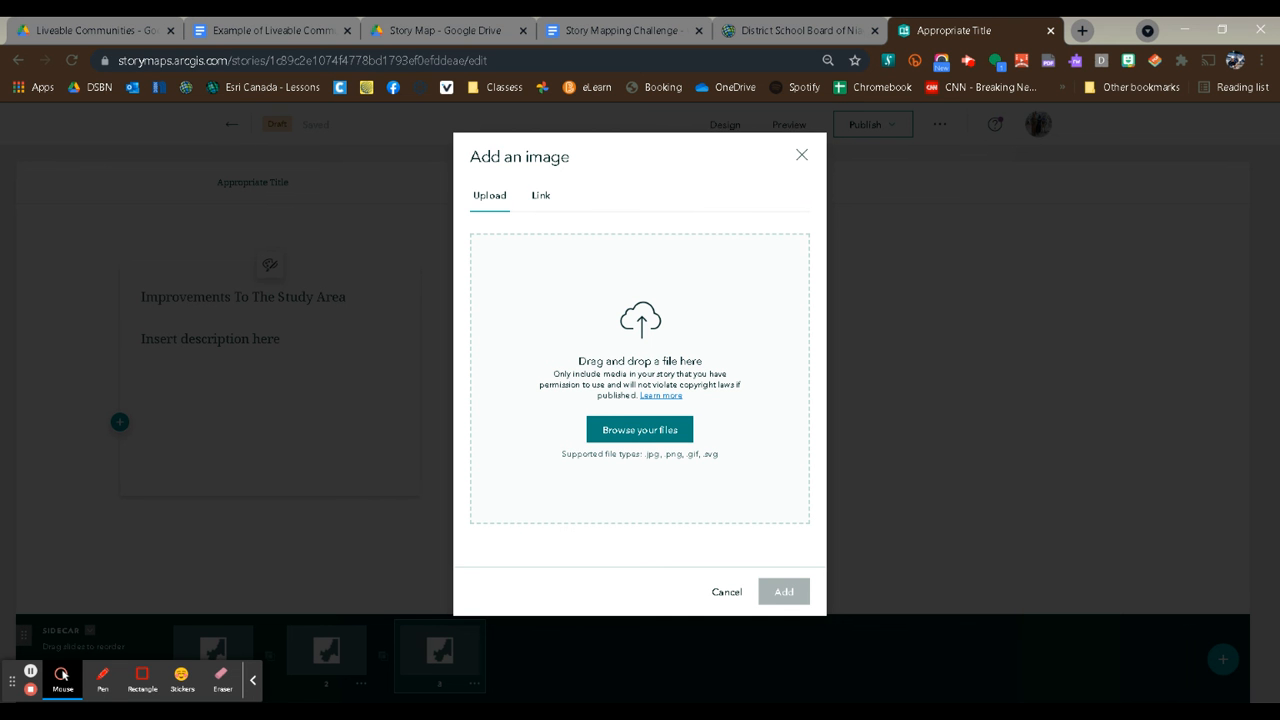
# Search Google for "bike lanes" in a new browser tab and bring up the image results.
pyautogui.click(1082, 30)
pyautogui.write('bike')
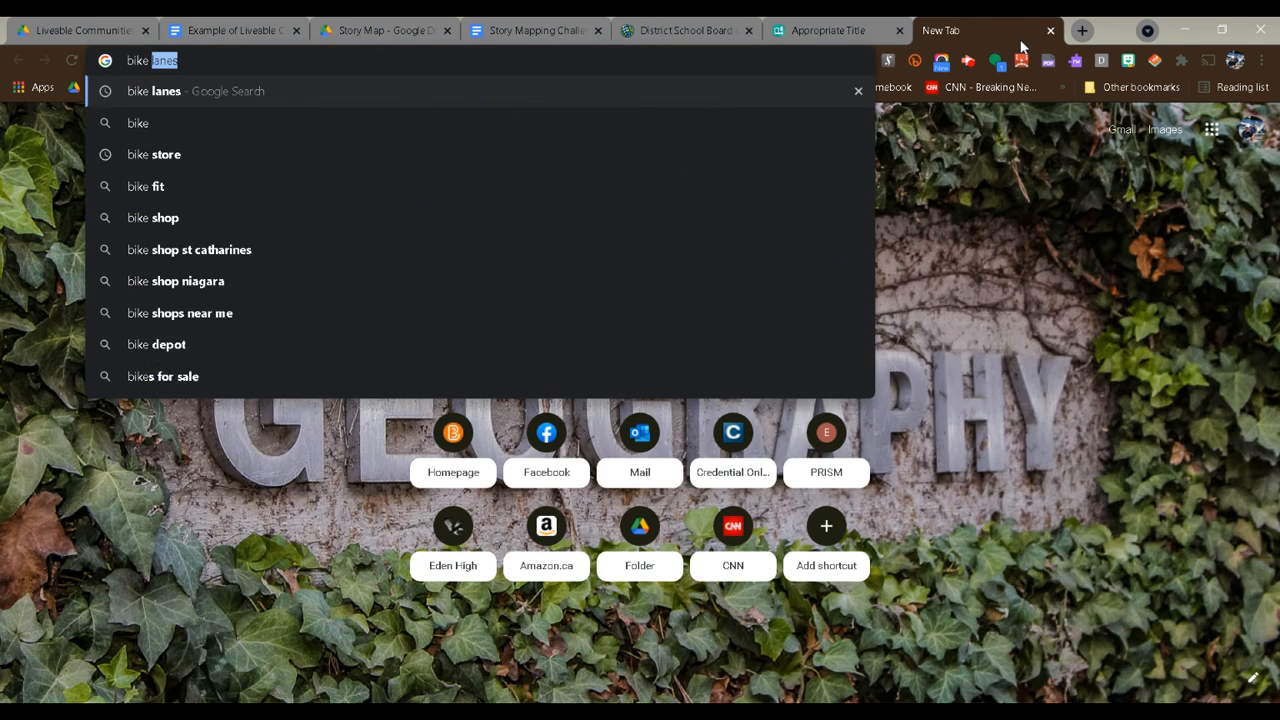
pyautogui.press('Return')
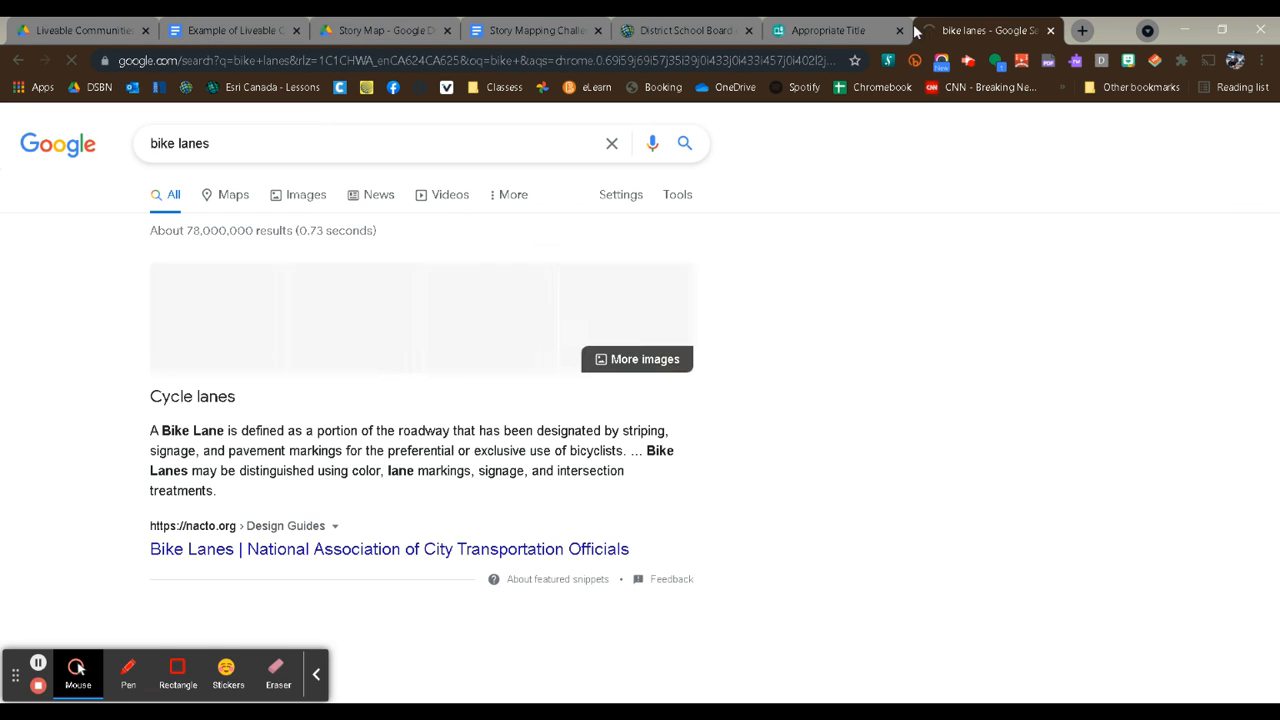
pyautogui.click(259, 325)
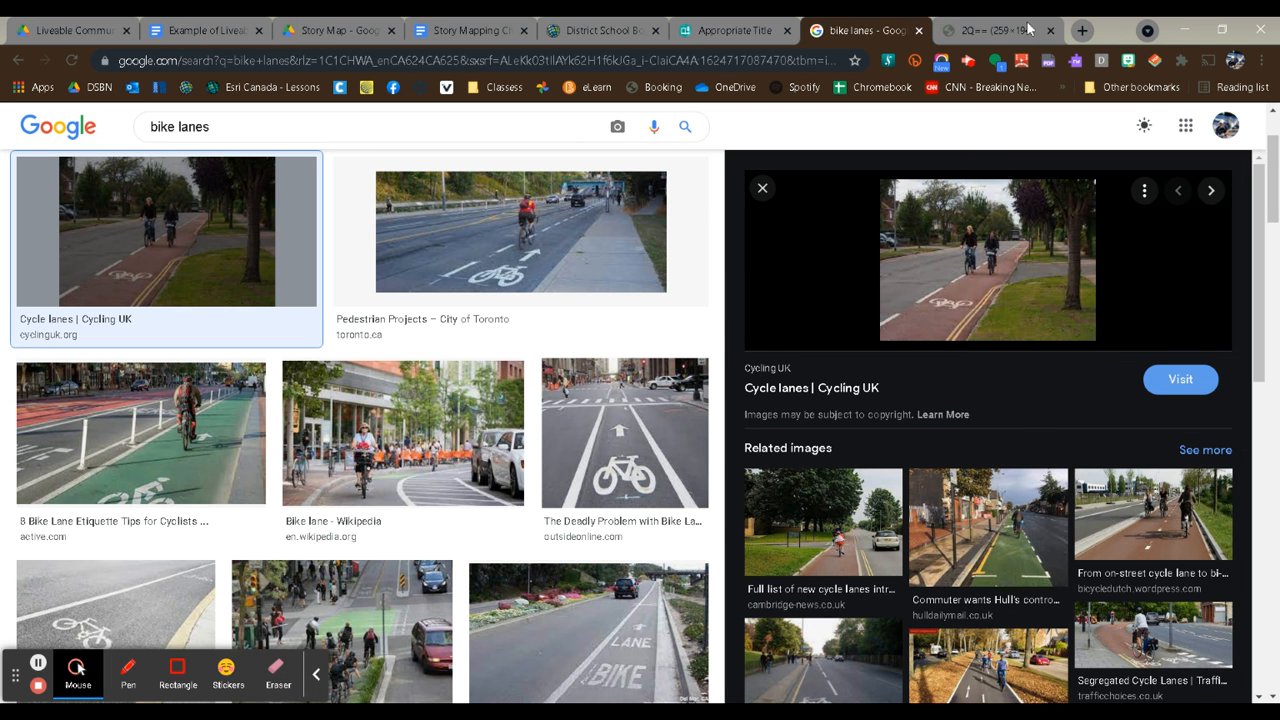
# Try to select the full web address of the Cycling UK bike lane image in its own browser tab.
pyautogui.click(998, 24)
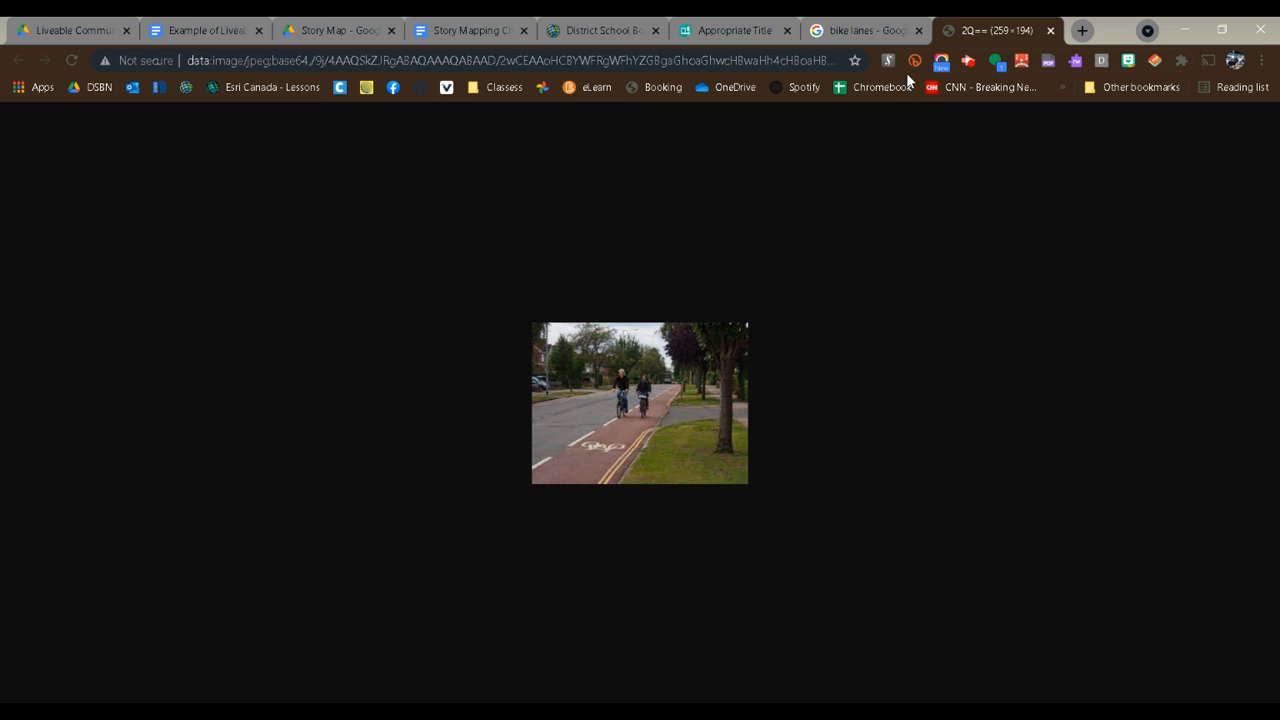
pyautogui.click(335, 62)
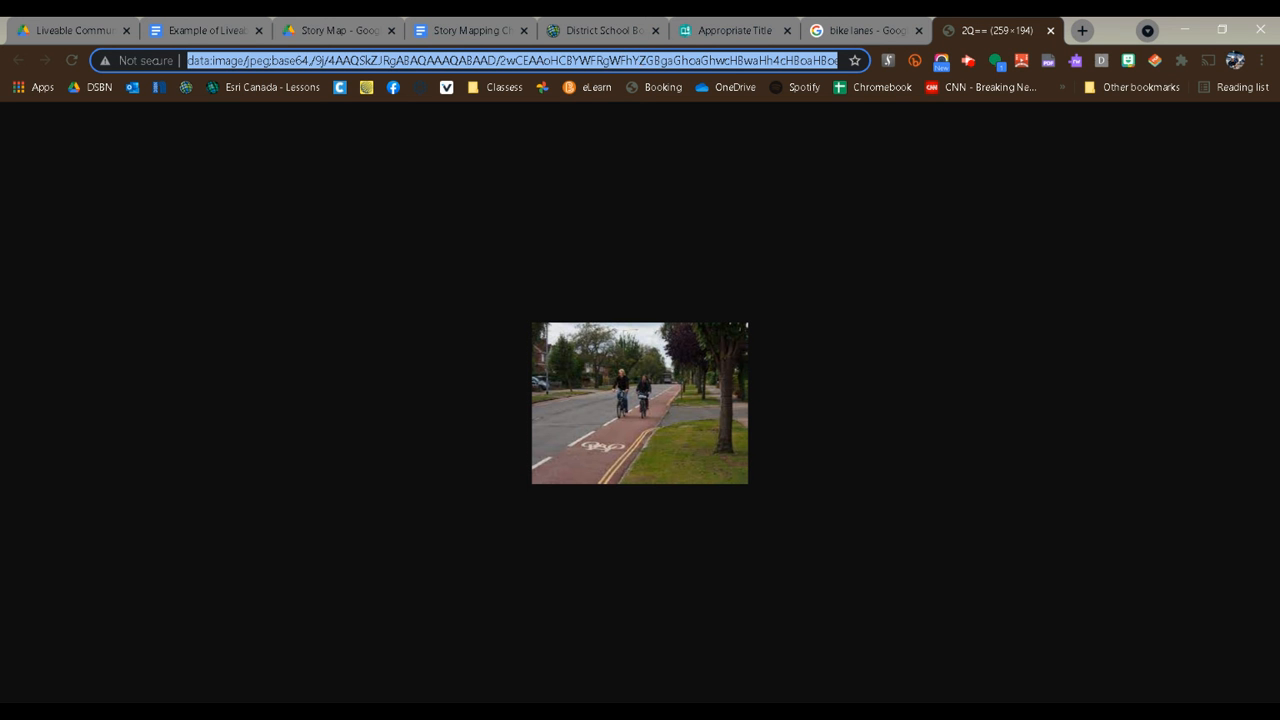
pyautogui.click(557, 62)
pyautogui.moveTo(557, 62); pyautogui.dragTo(887, 67)
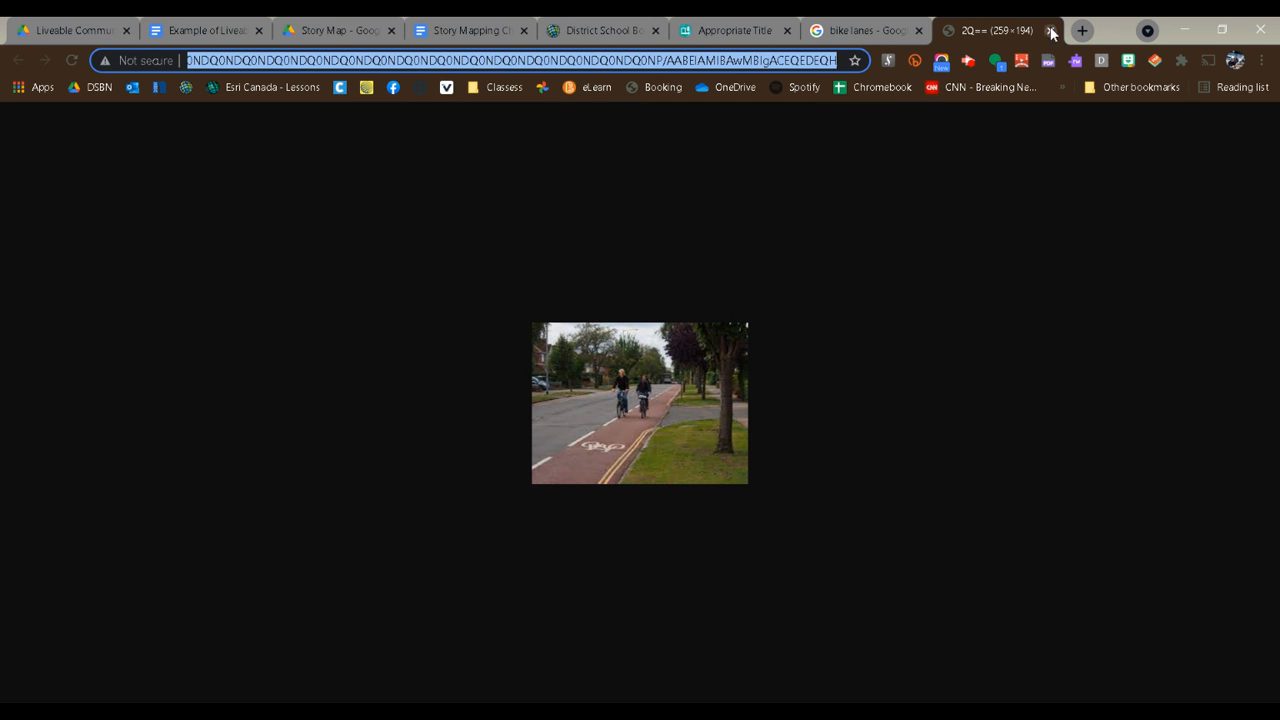
pyautogui.doubleClick(752, 65)
pyautogui.hotkey('ctrl', 'a')
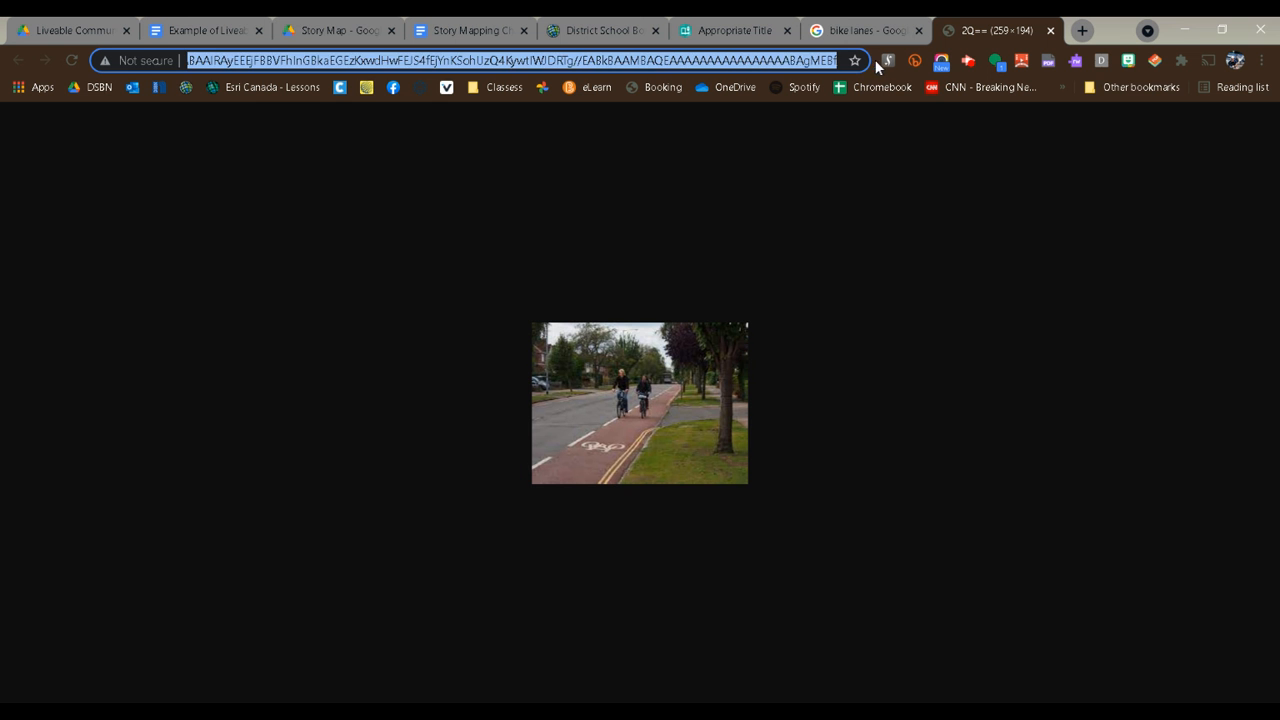
pyautogui.click(718, 62)
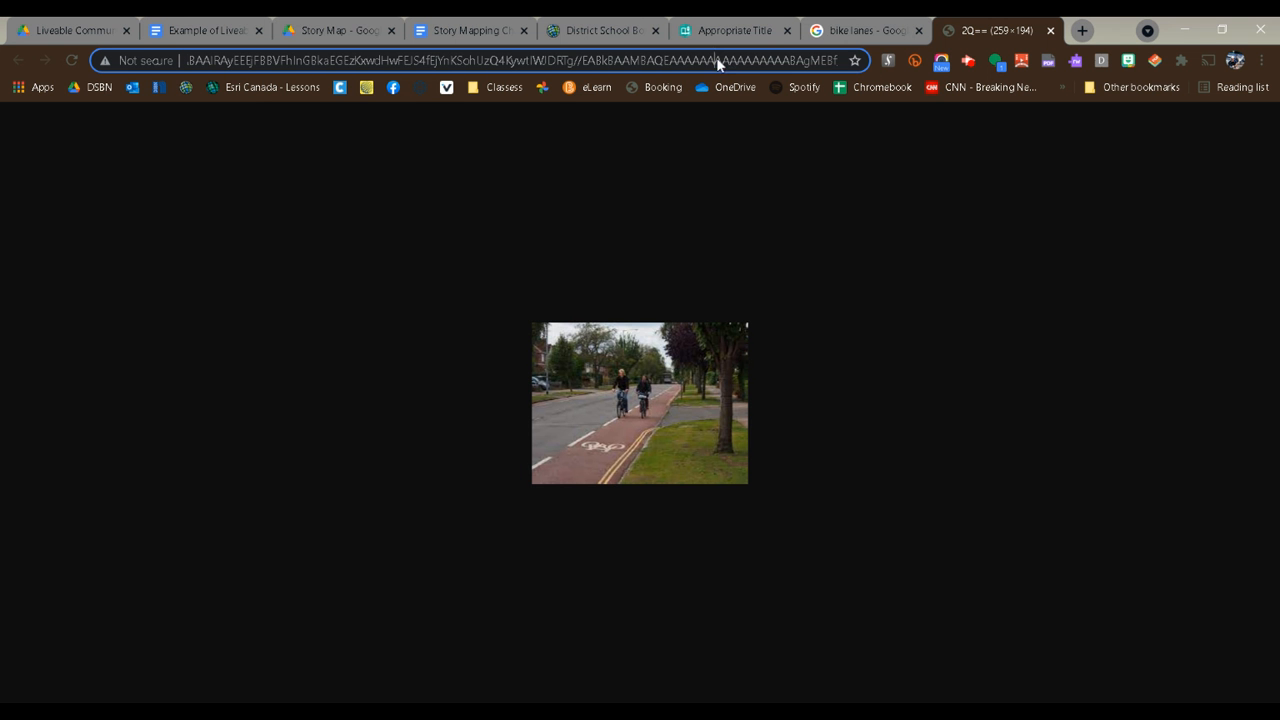
pyautogui.click(1050, 30)
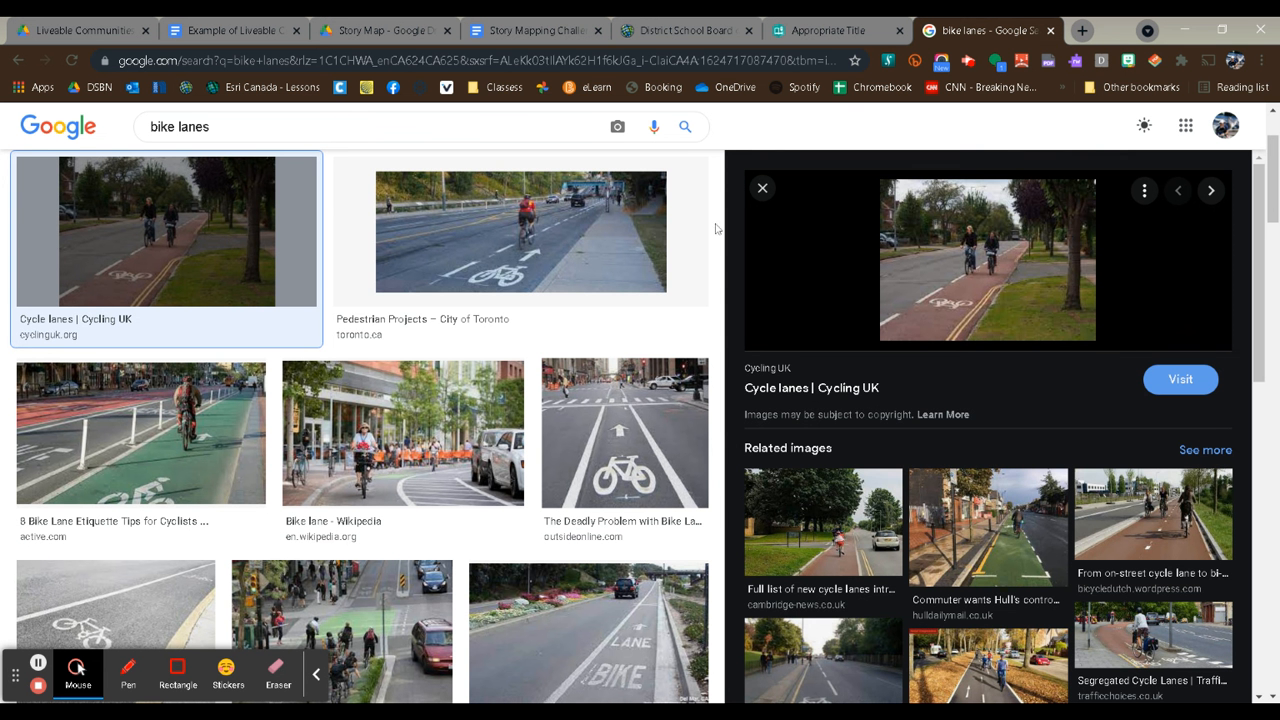
# Open the City of Toronto bike lane image in its own browser tab and copy its web address.
pyautogui.click(558, 252)
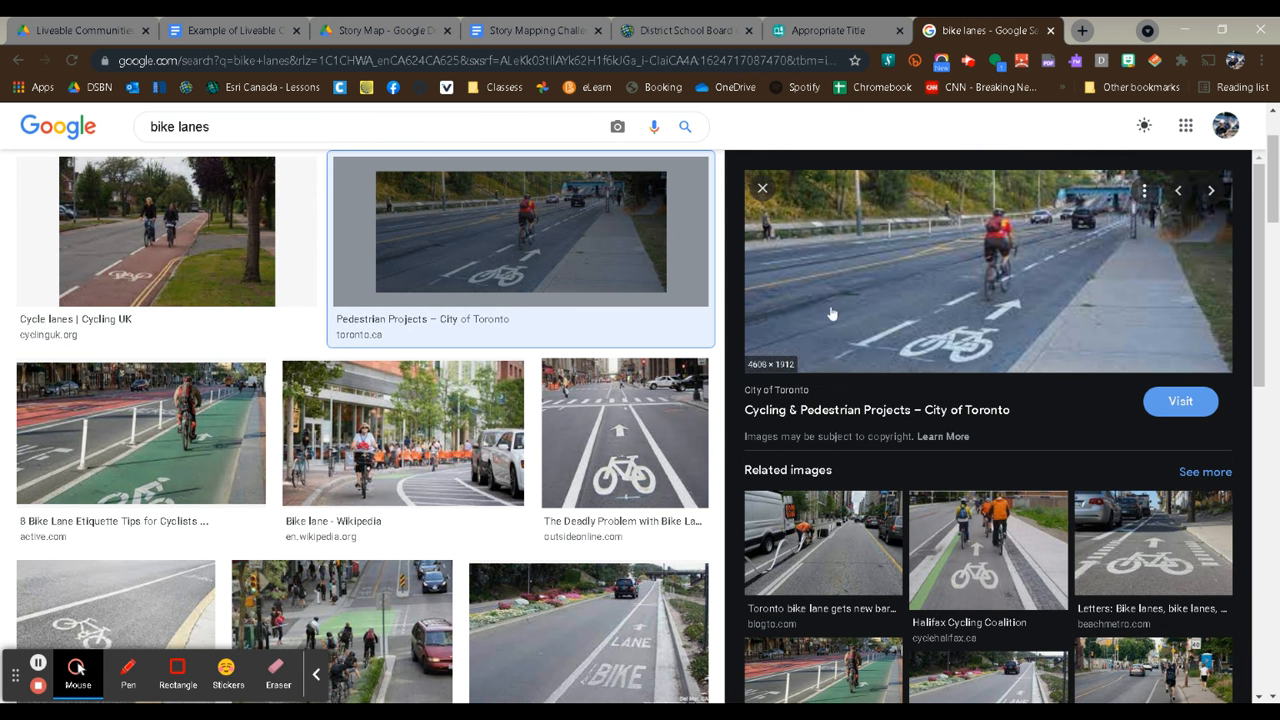
pyautogui.click(1079, 303)
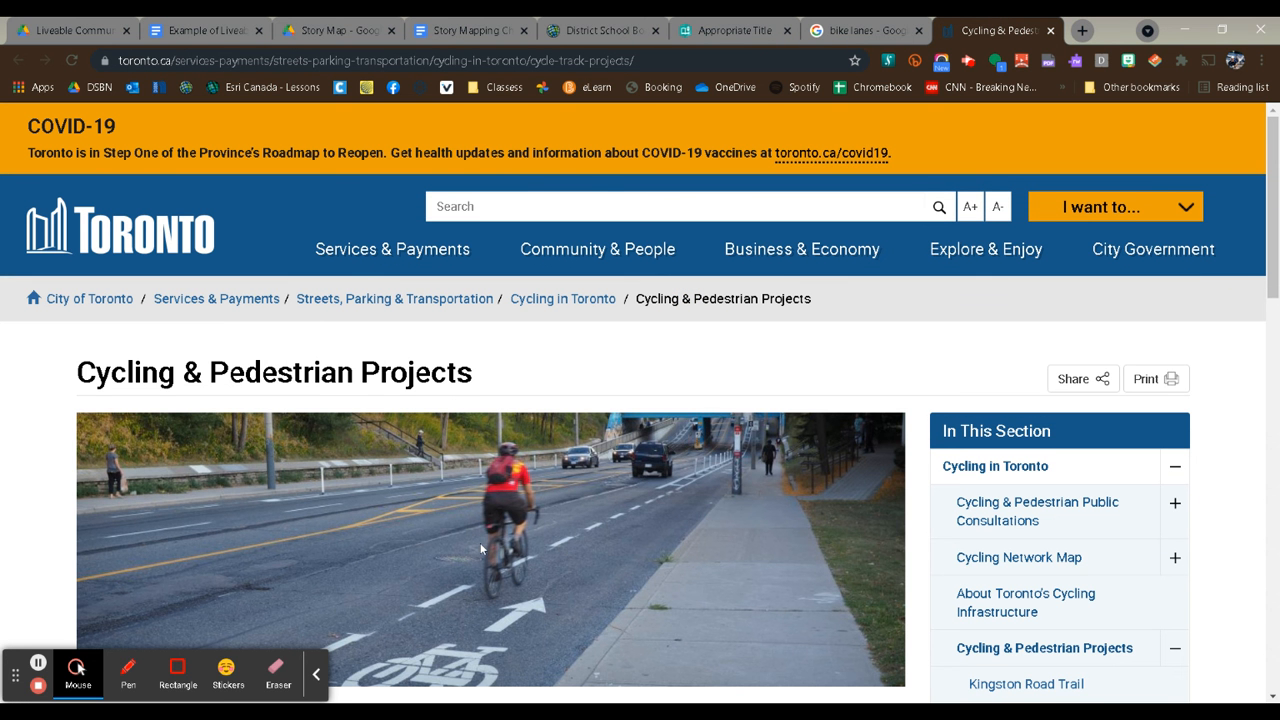
pyautogui.click(1050, 30)
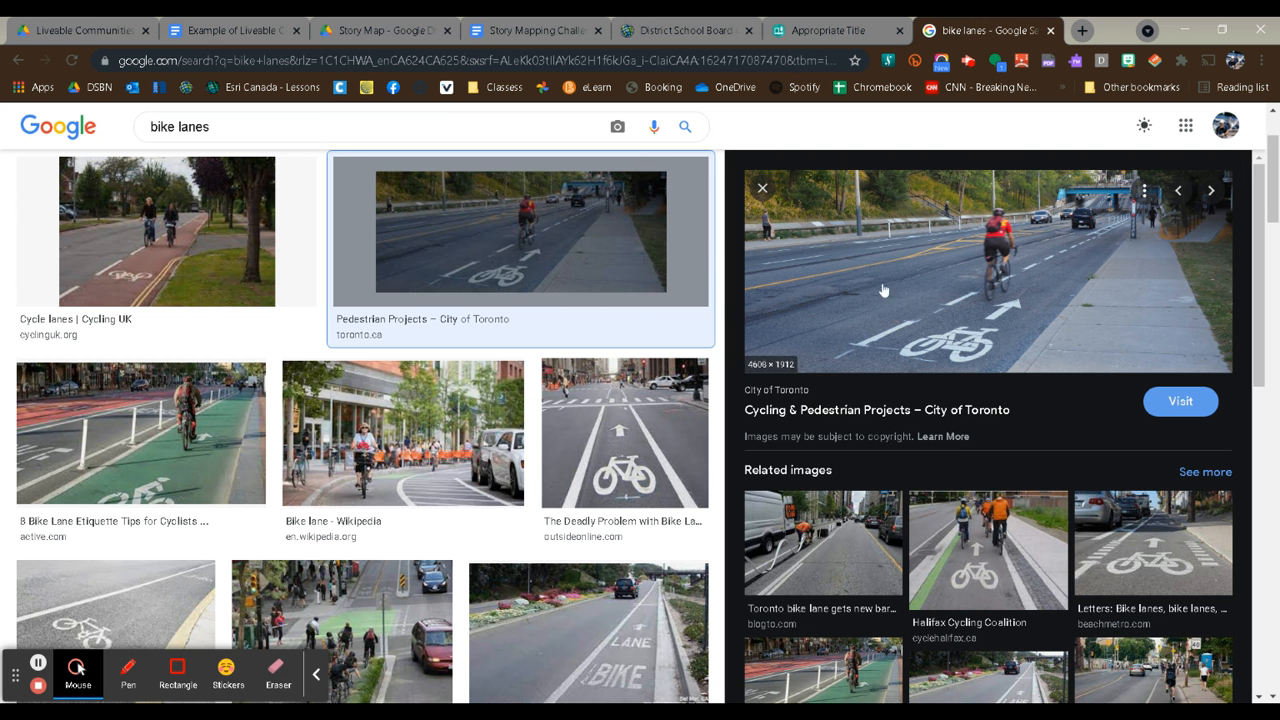
pyautogui.click(860, 272)
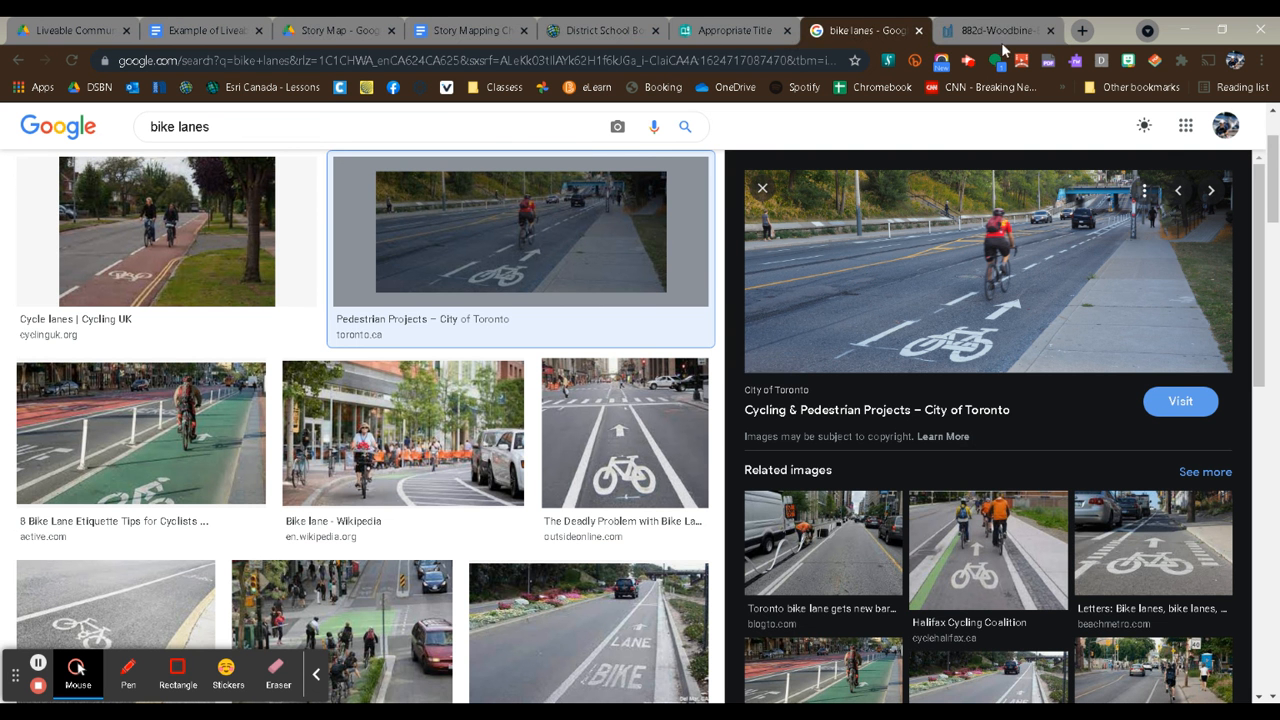
pyautogui.click(1004, 30)
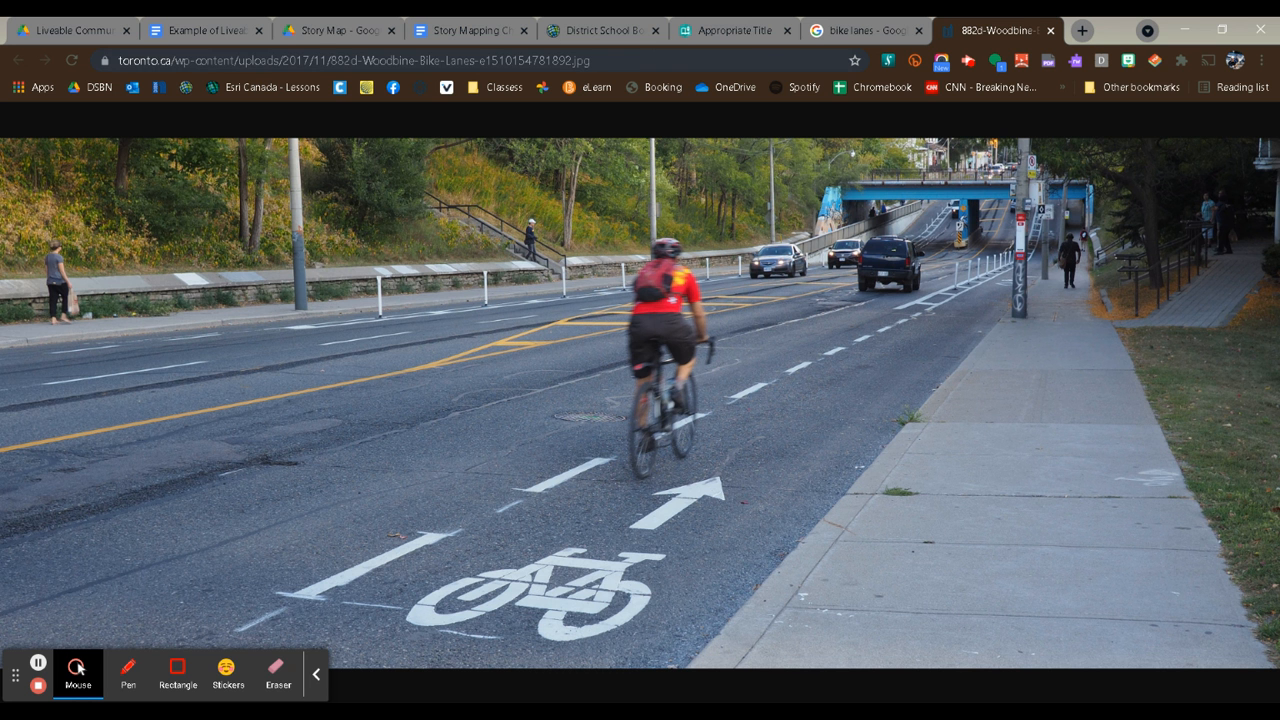
pyautogui.click(212, 62)
pyautogui.hotkey('ctrl', 'c')
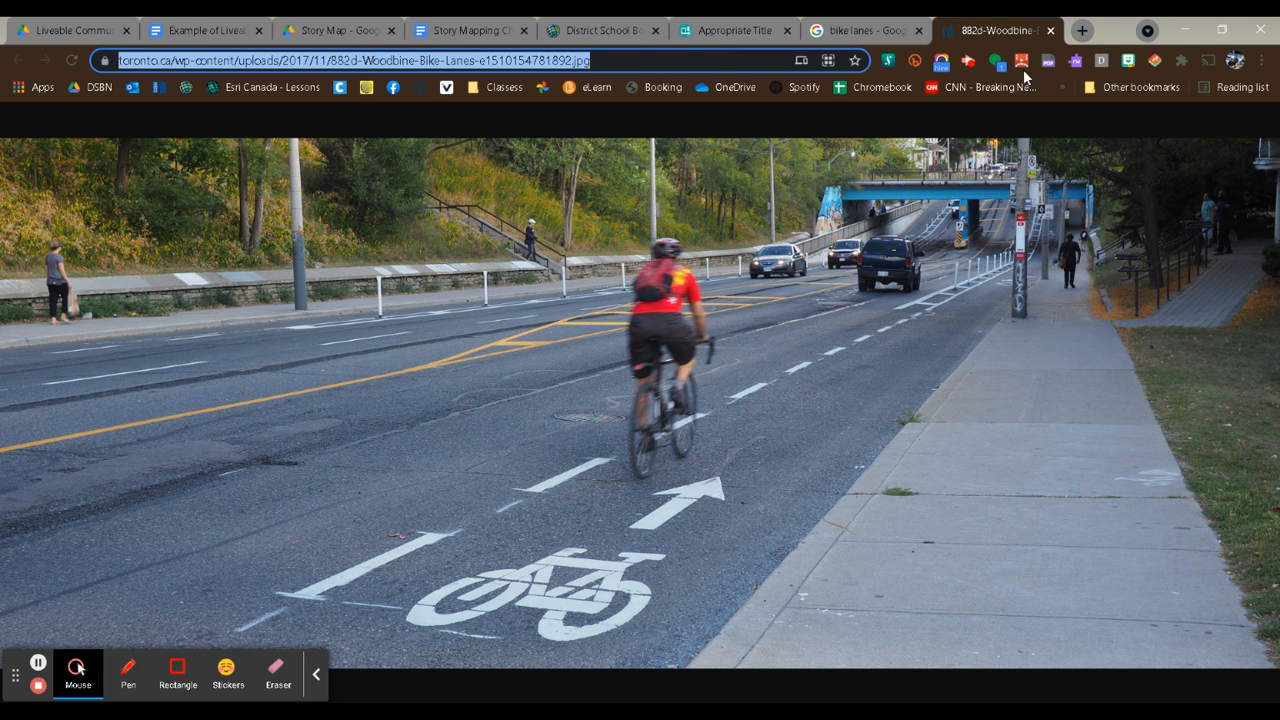
# Switch back to the story and add the bike lane image below the third slide's description using the copied link.
pyautogui.click(730, 28)
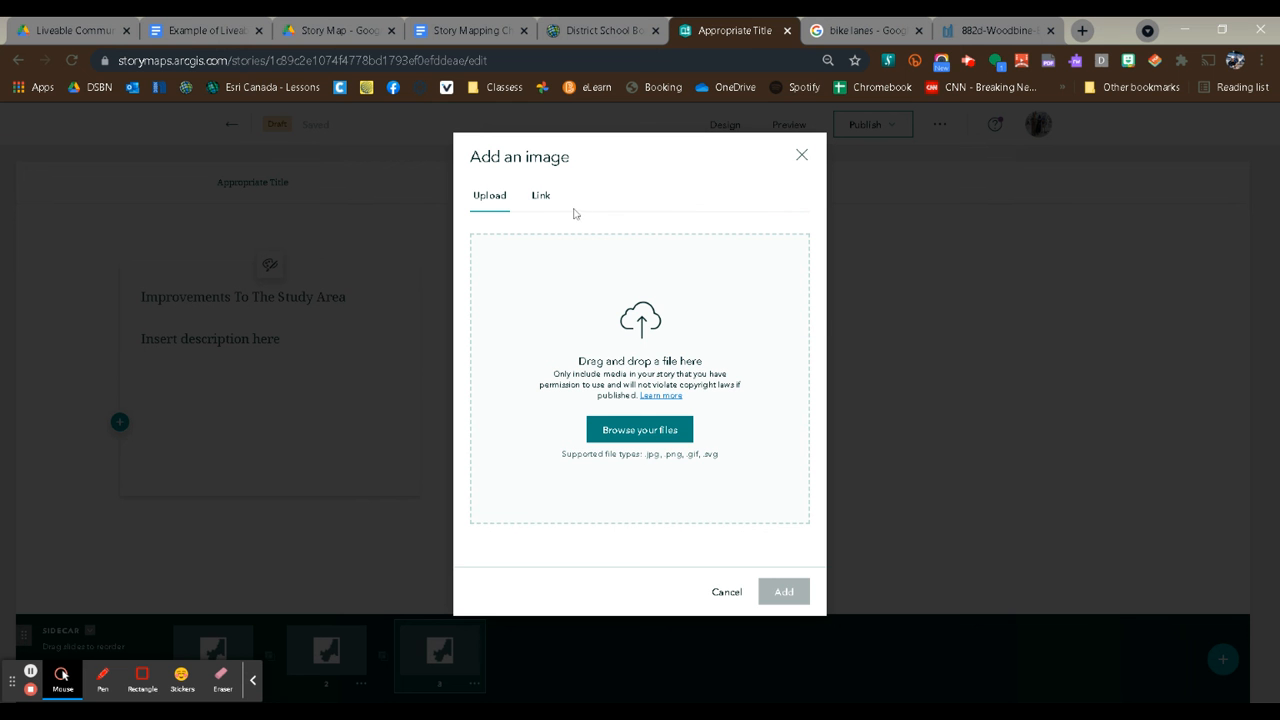
pyautogui.click(541, 197)
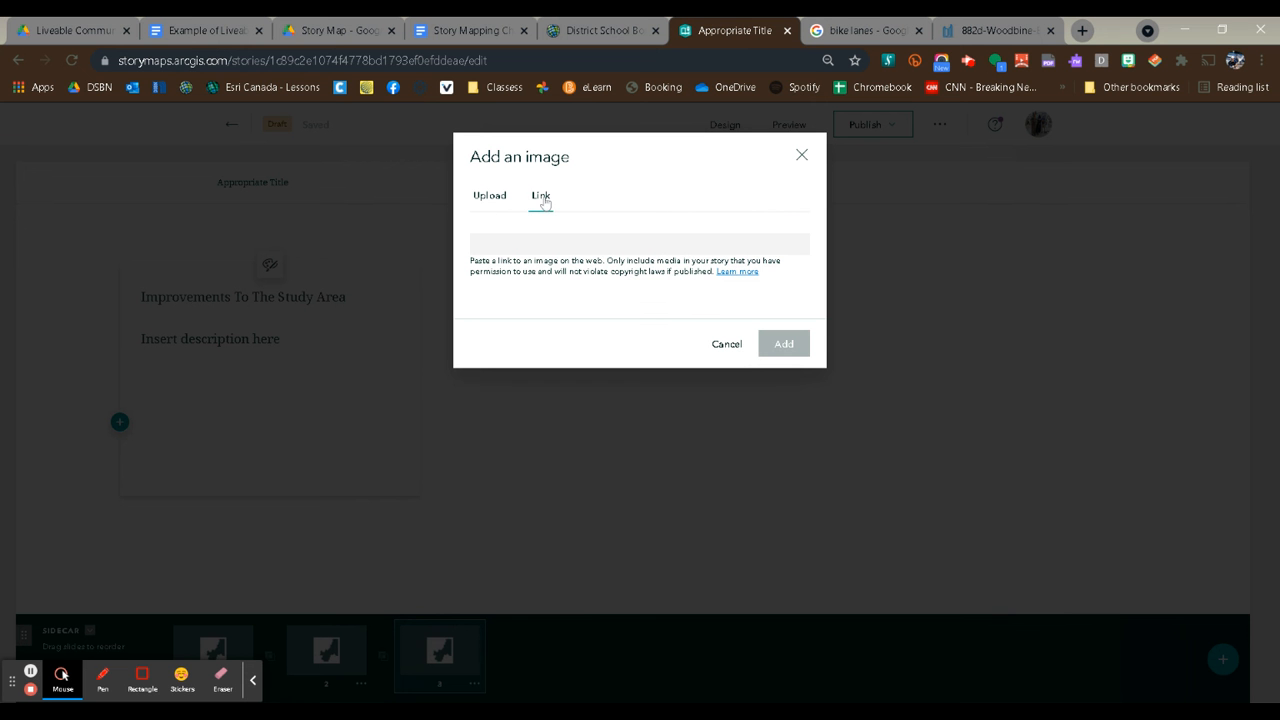
pyautogui.click(540, 242)
pyautogui.hotkey('ctrl', 'v')
pyautogui.click(788, 357)
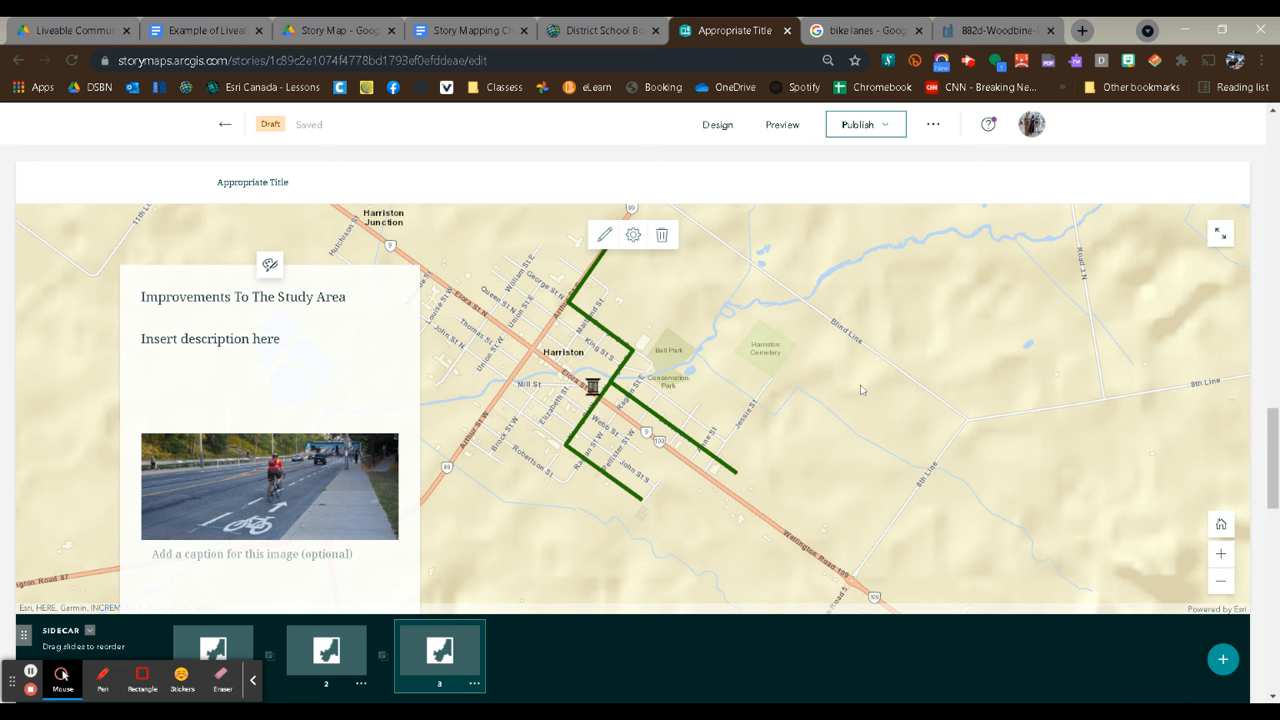
pyautogui.scroll(-1, 868, 368)
pyautogui.scroll(-1, 868, 368)
pyautogui.scroll(2, 868, 368)
pyautogui.moveTo(428, 646)
pyautogui.mouseDown()
pyautogui.moveTo(417, 642)
pyautogui.moveTo(437, 662)
pyautogui.mouseUp()
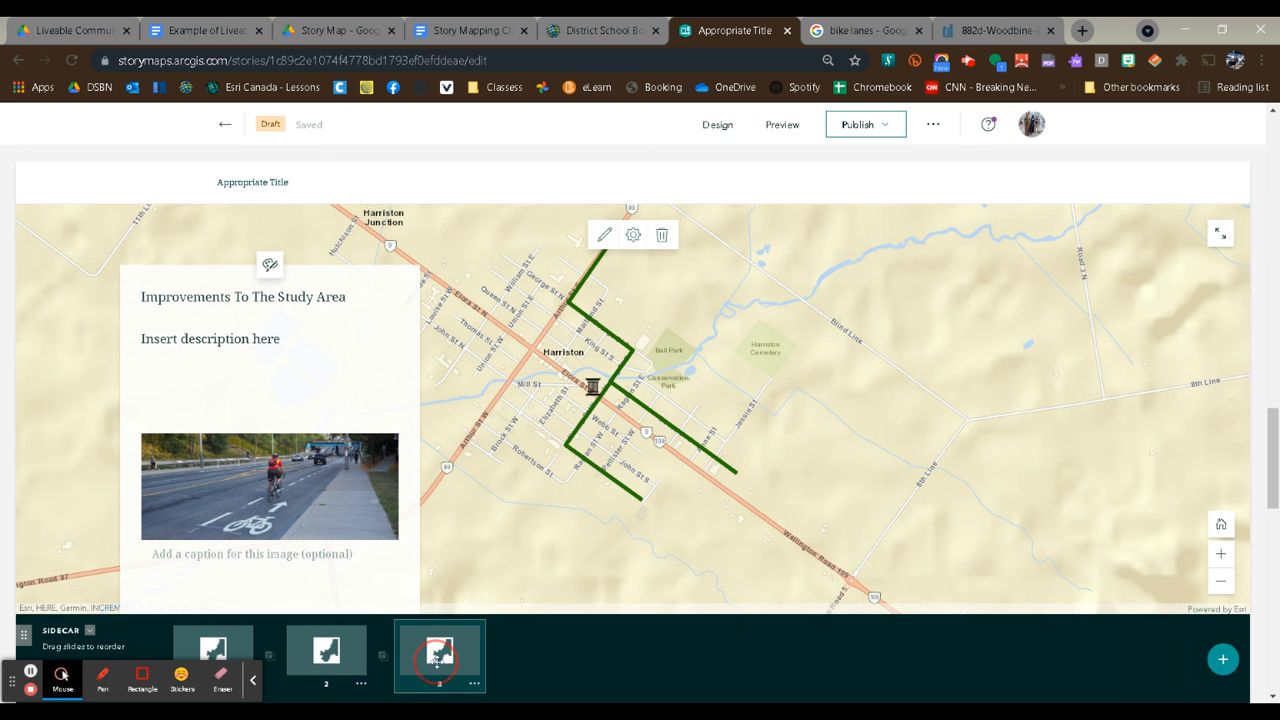
pyautogui.click(361, 683)
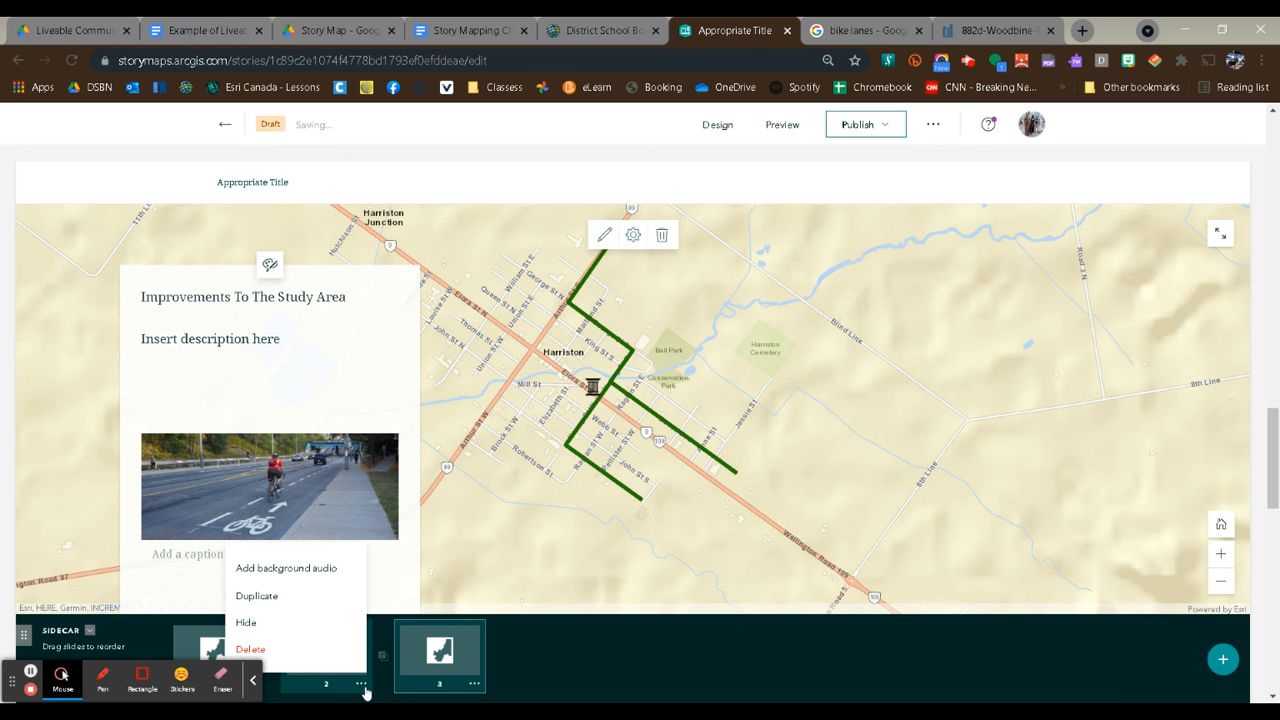
pyautogui.click(545, 642)
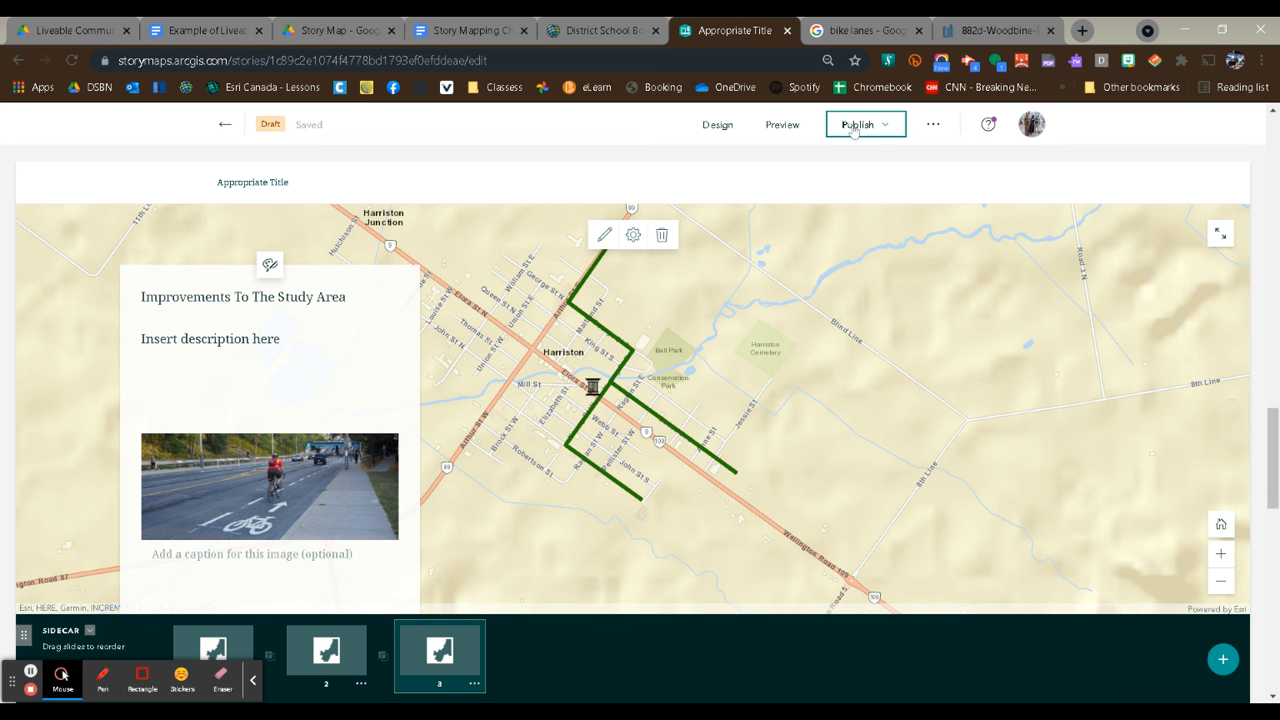
# Preview the story and review the title, introduction, study area location slide and positive characteristics slide.
pyautogui.click(791, 130)
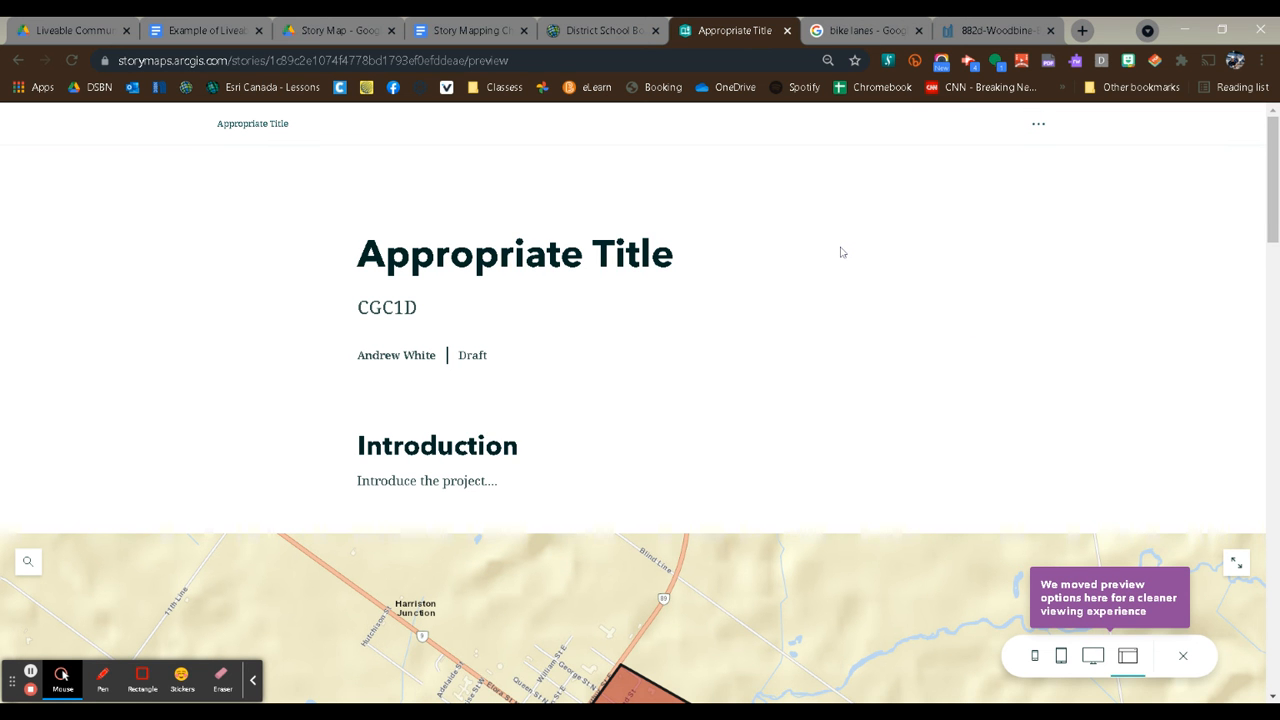
pyautogui.scroll(-2, 841, 252)
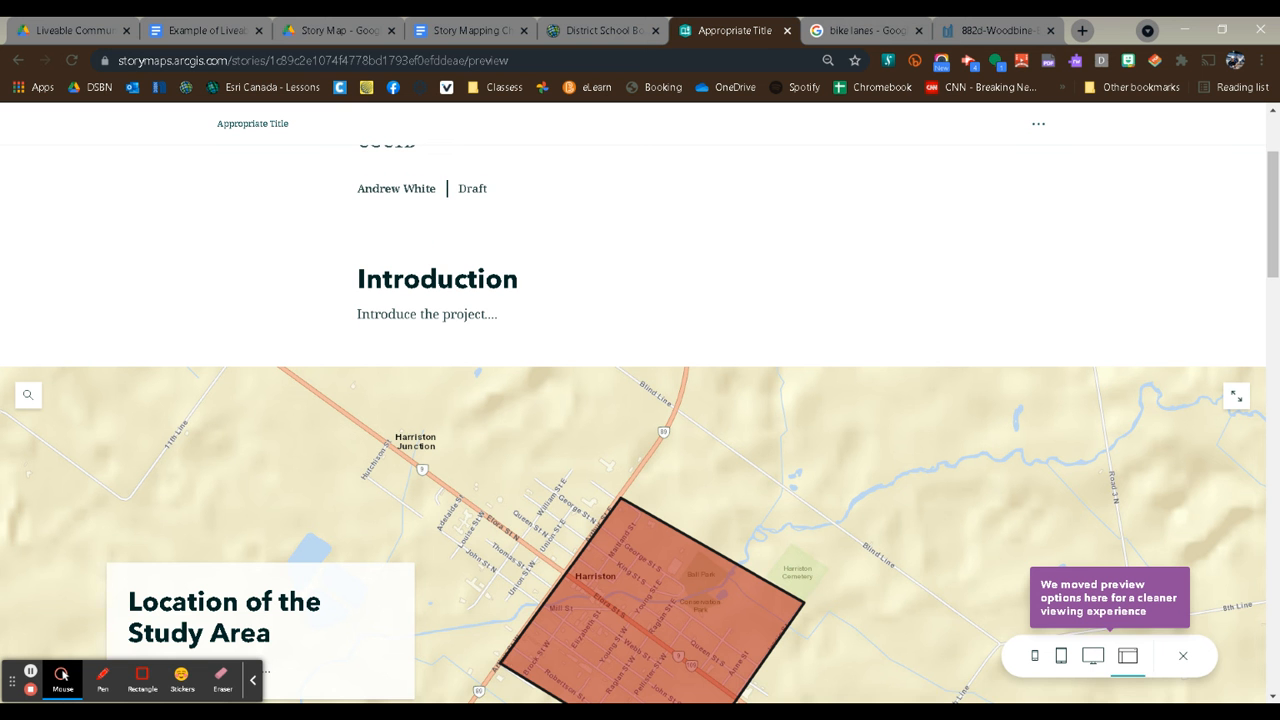
pyautogui.scroll(-3, 660, 280)
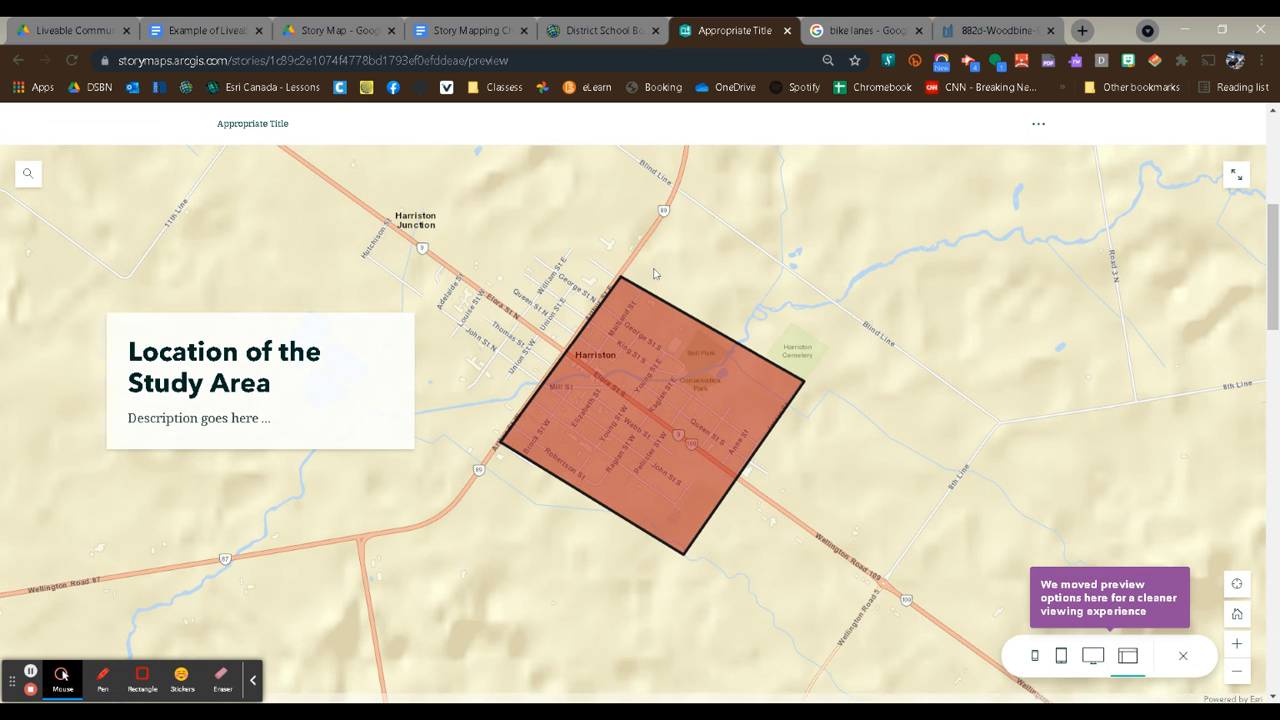
pyautogui.scroll(-1, 655, 273)
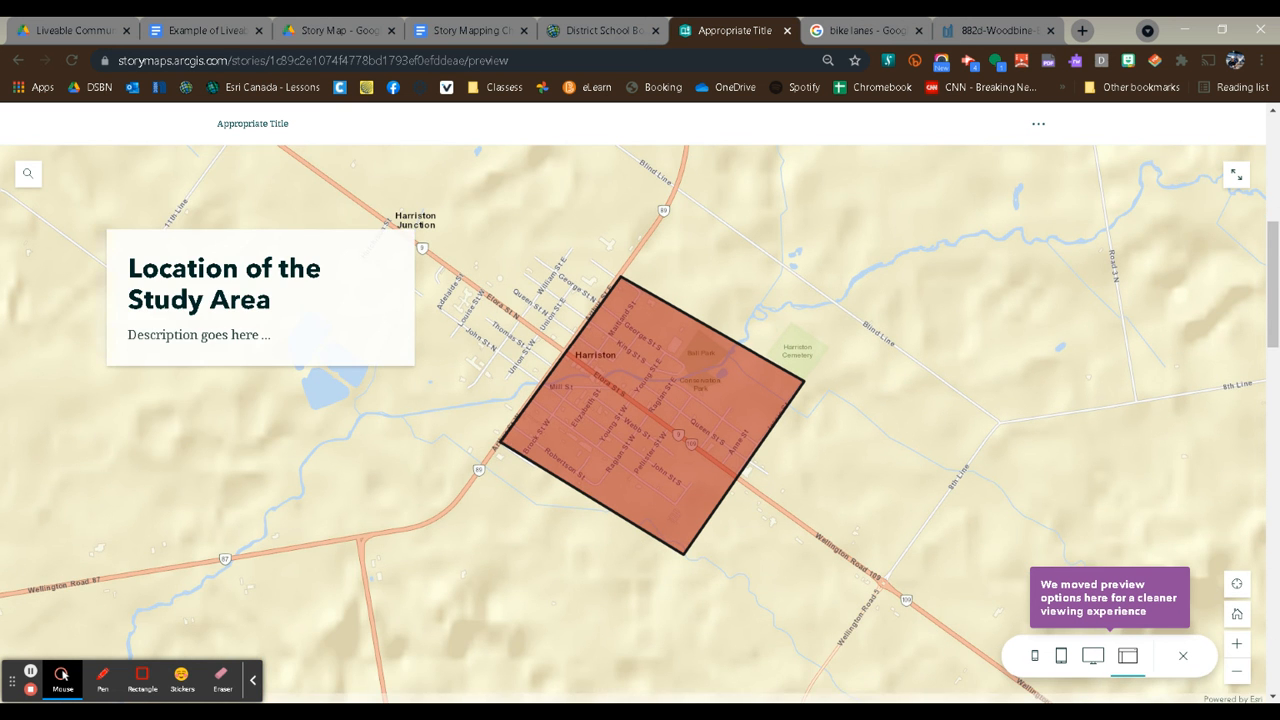
pyautogui.scroll(-1, 825, 318)
pyautogui.scroll(-2, 819, 316)
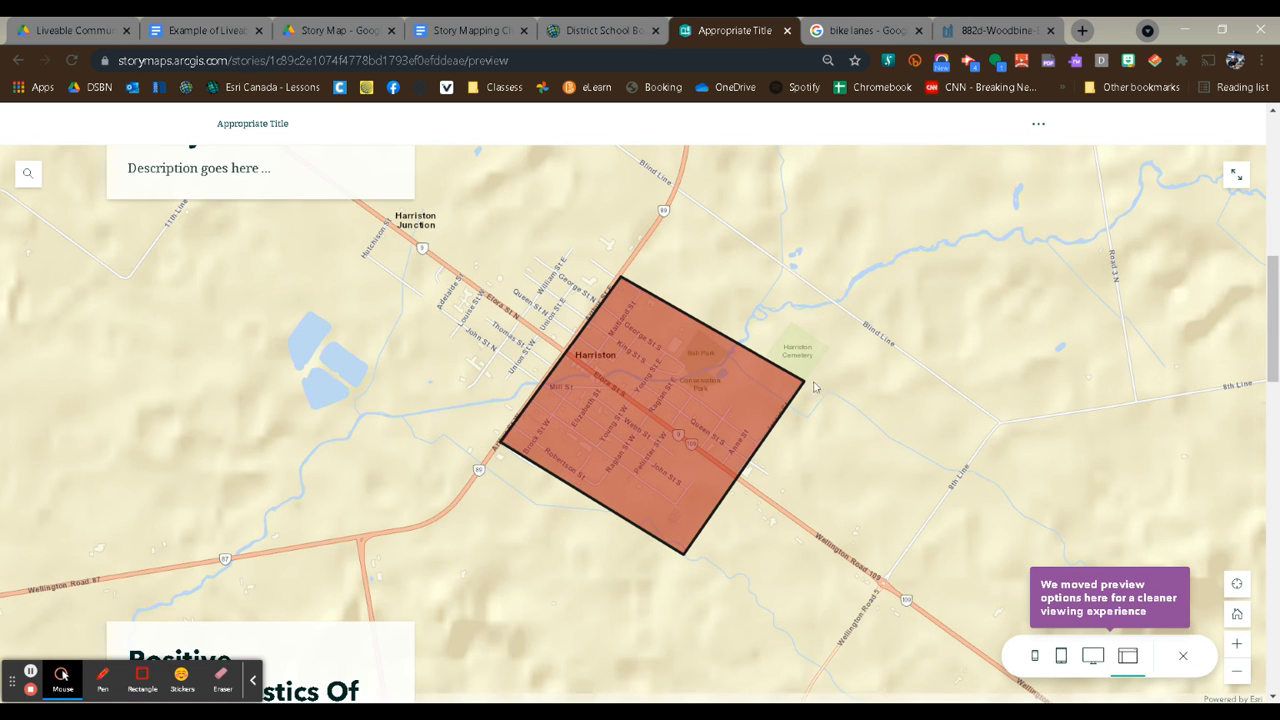
pyautogui.scroll(-4, 896, 367)
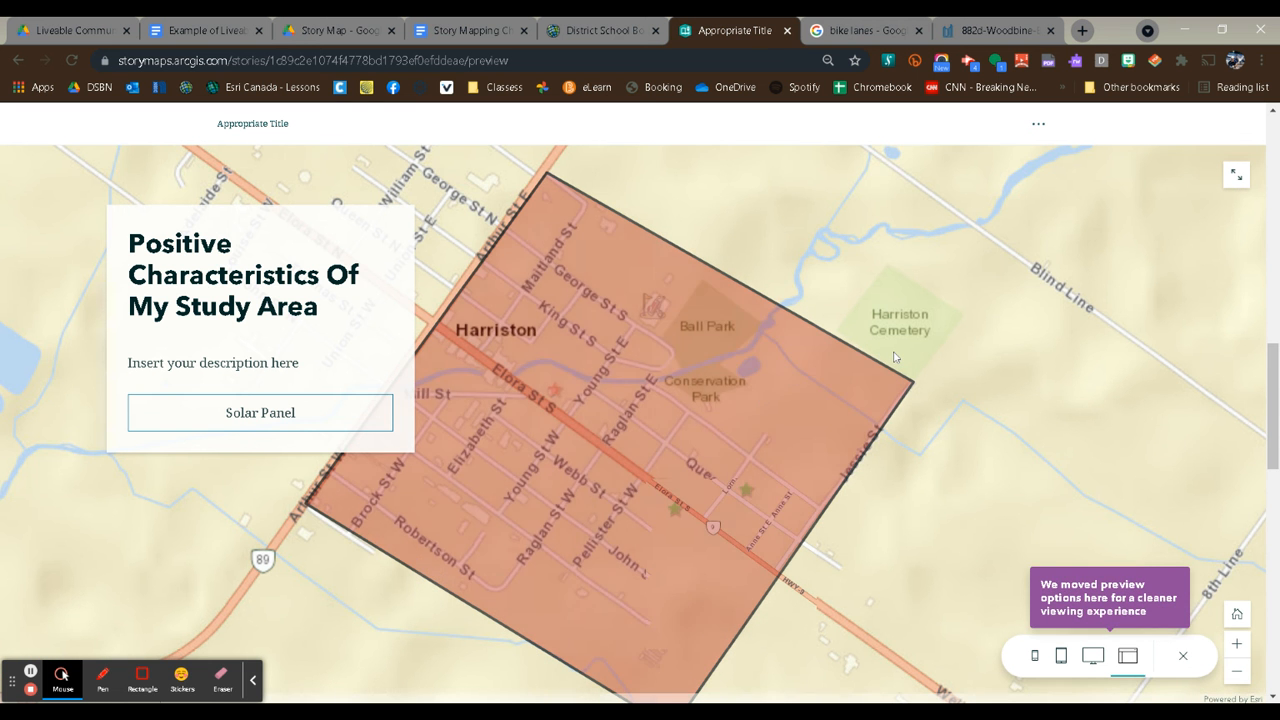
pyautogui.scroll(-1, 895, 358)
pyautogui.scroll(-1, 895, 358)
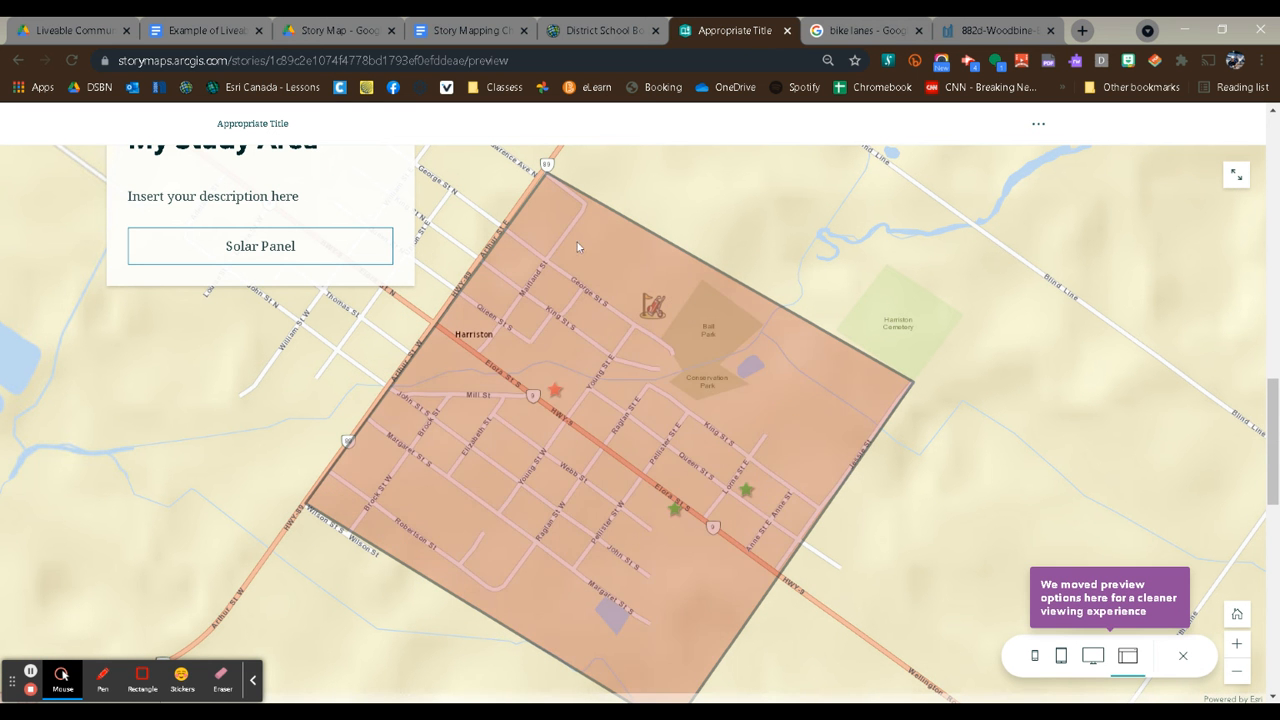
# Test the Solar Panel map action in the preview and check the Improvements To The Study Area slide.
pyautogui.click(268, 250)
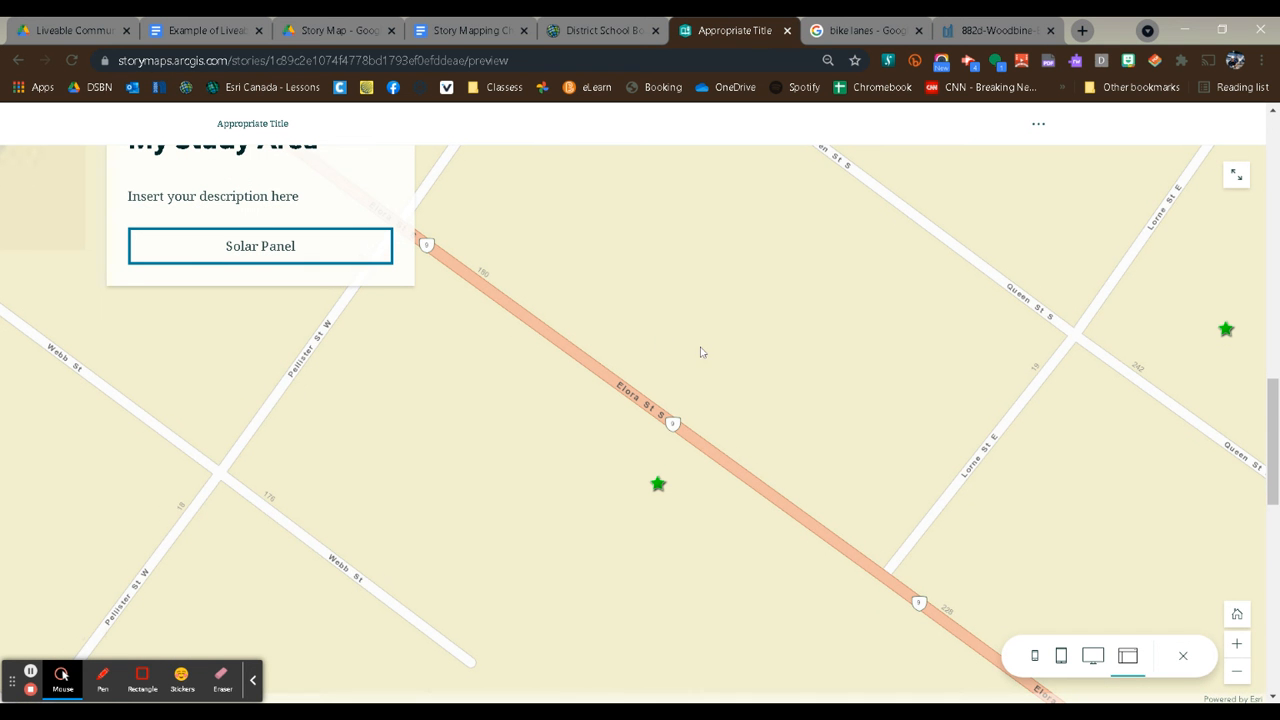
pyautogui.scroll(-5, 690, 335)
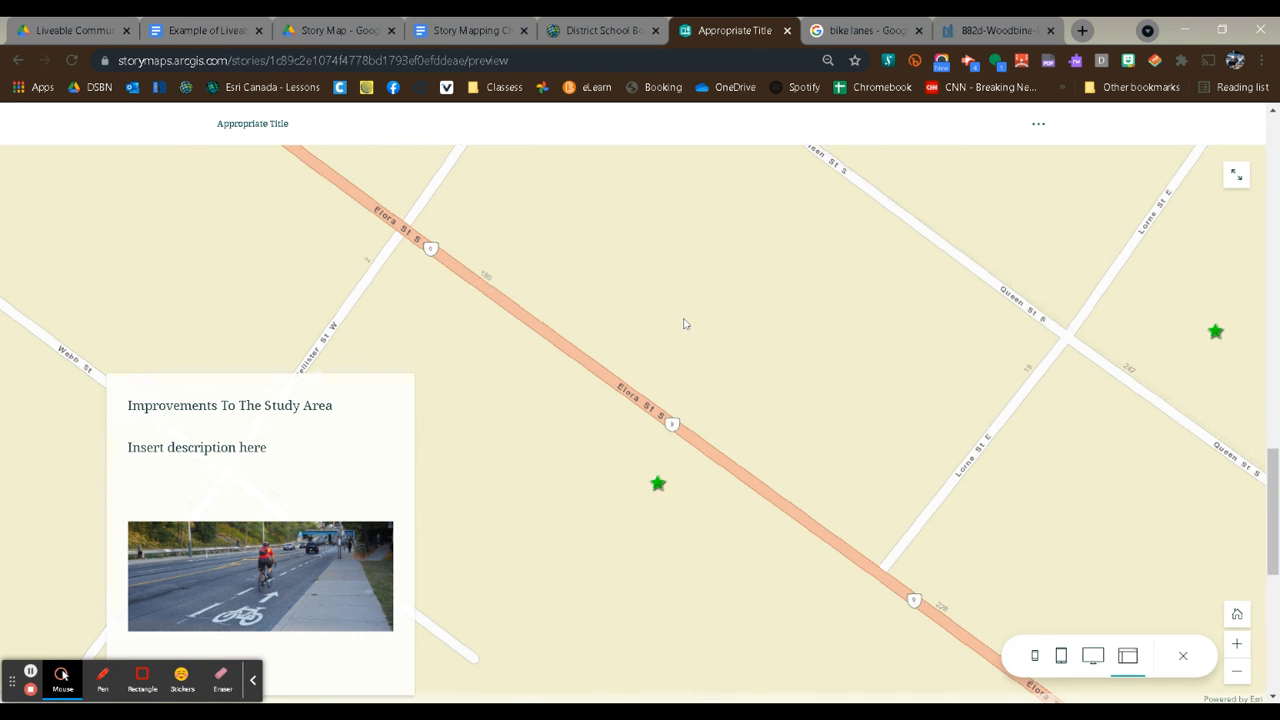
pyautogui.scroll(-2, 685, 325)
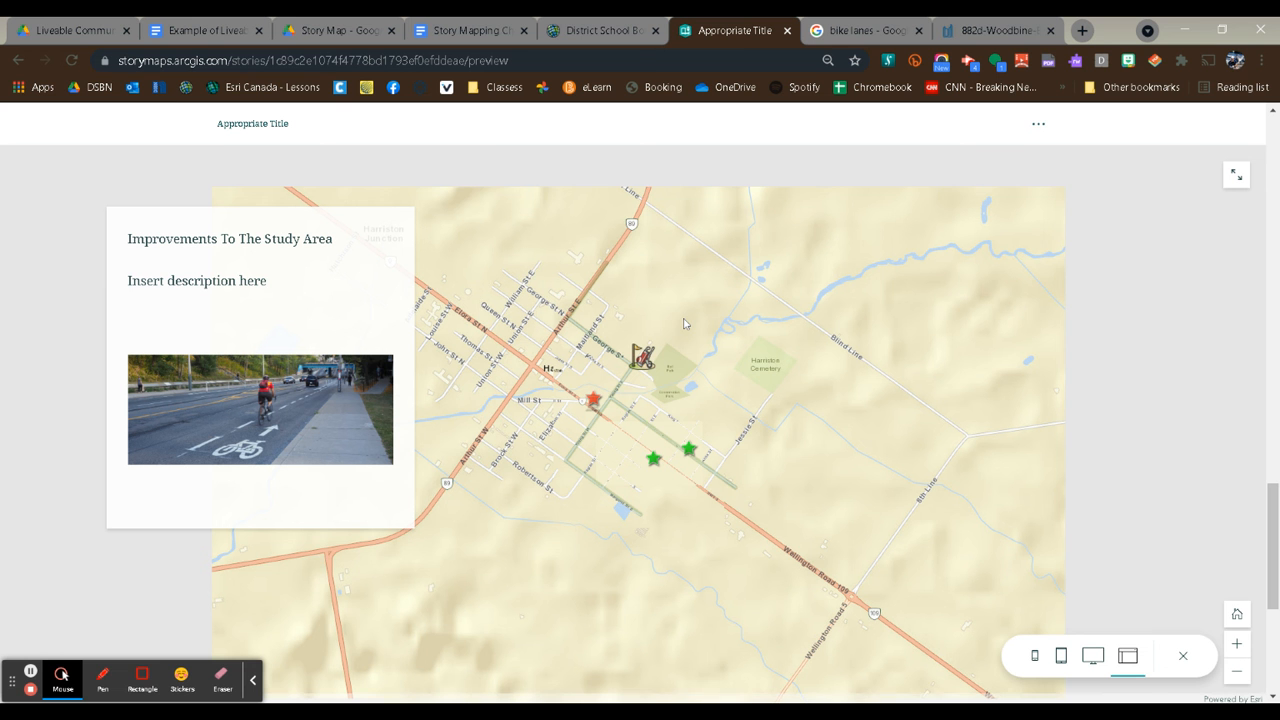